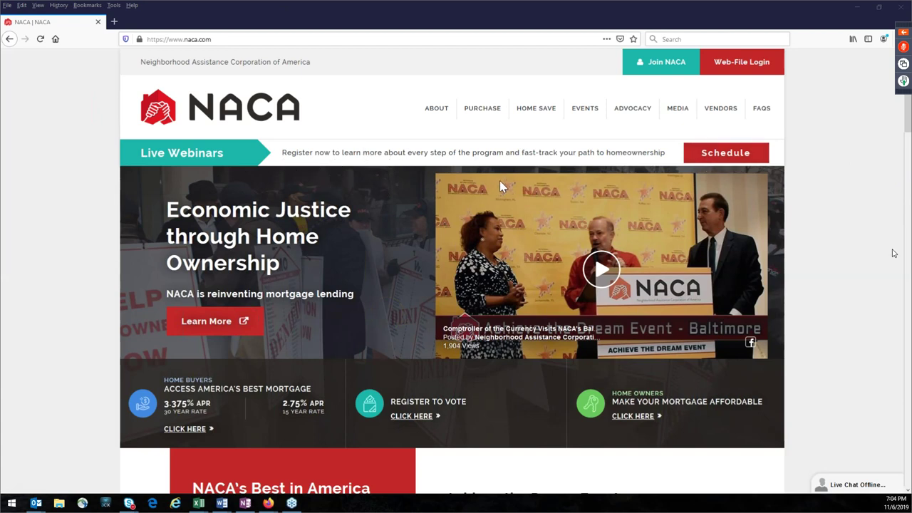
Step: Open the 44-page Purchase Workbook PDF from naca.com's Purchase Resources, then start a blank tab
mouse_move(488, 114)
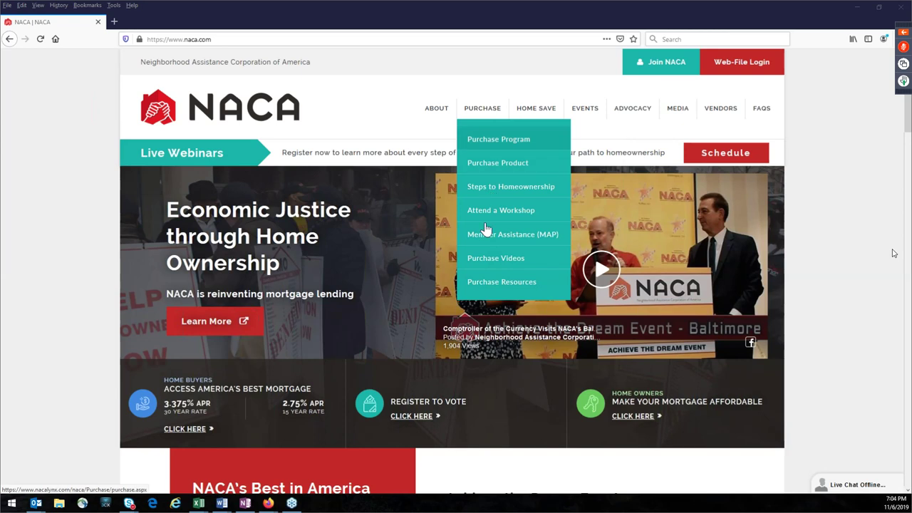
left_click(484, 284)
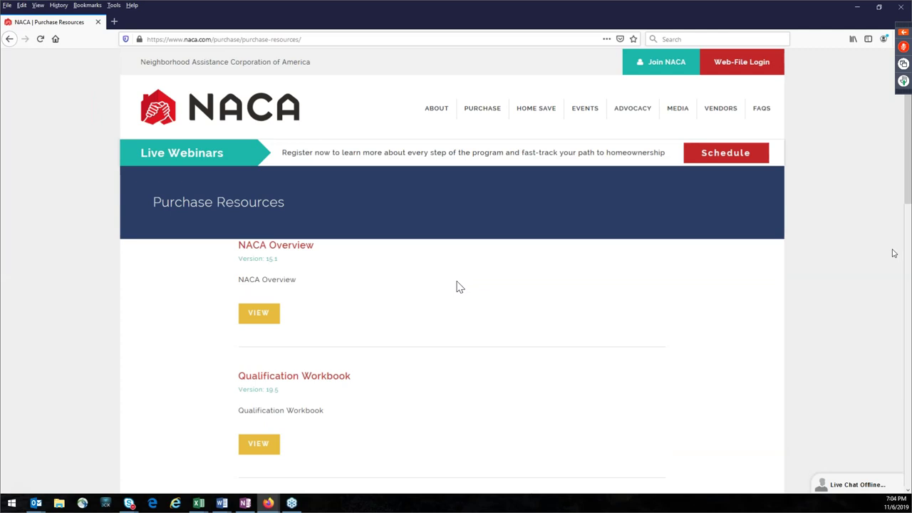
scroll(470, 321, "down", 1)
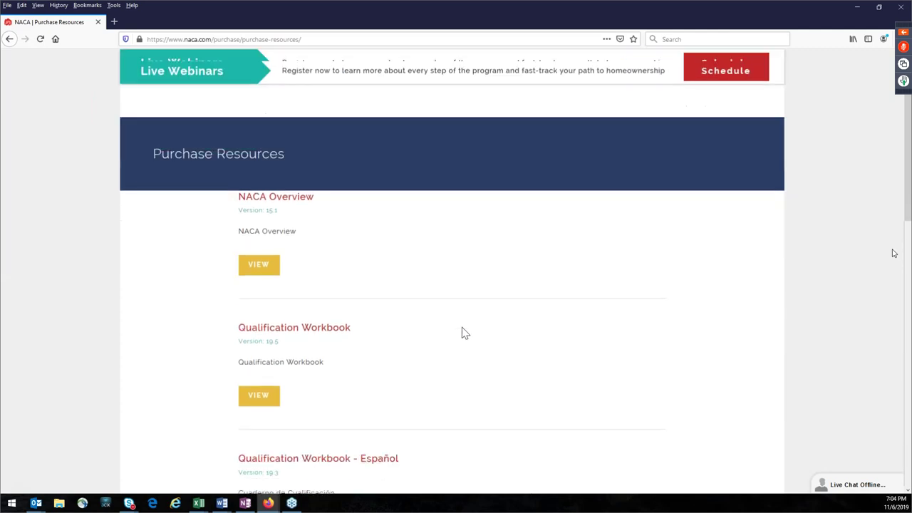
scroll(463, 335, "down", 3)
scroll(464, 337, "down", 1)
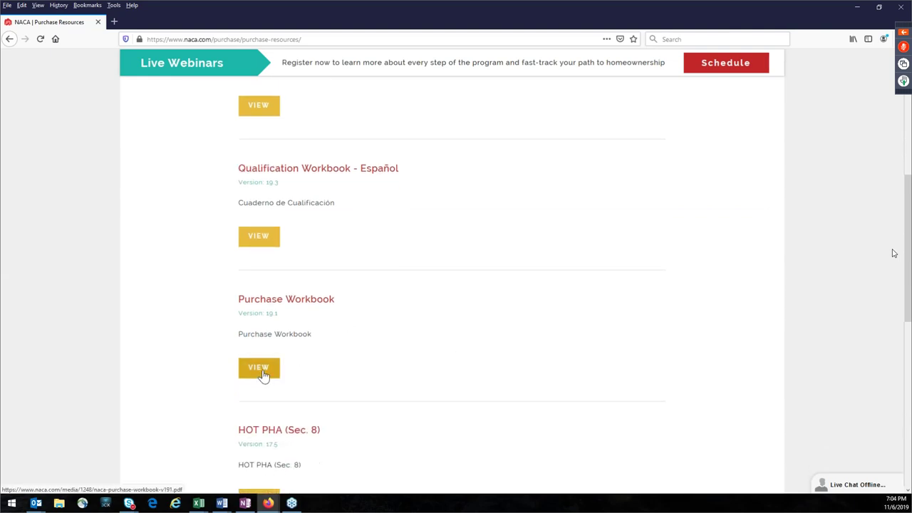
left_click(261, 370)
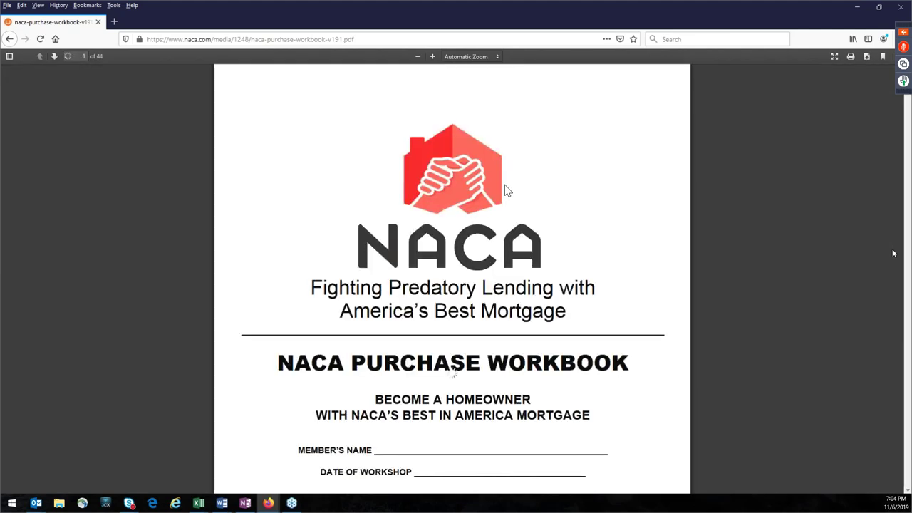
left_click(112, 23)
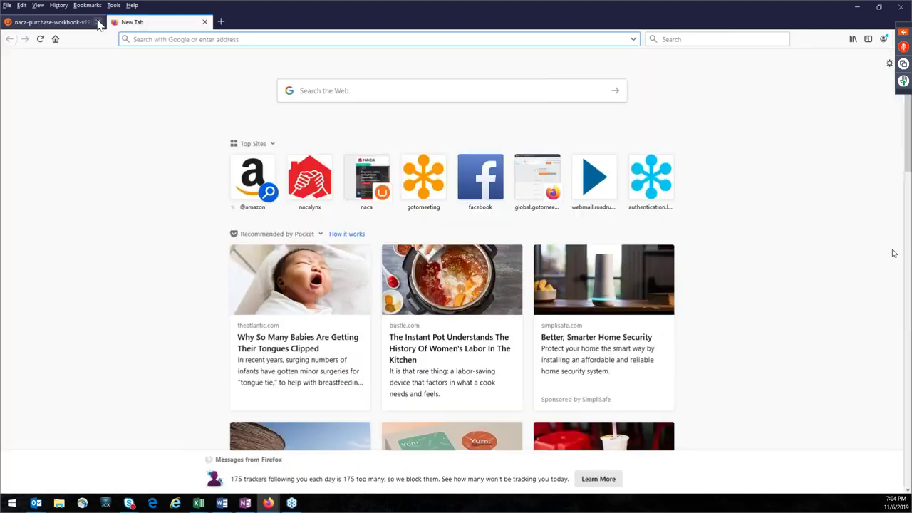
Step: Load naca.com from top sites and scroll Purchase Resources down to Purchase Workbook 19.1
left_click(371, 175)
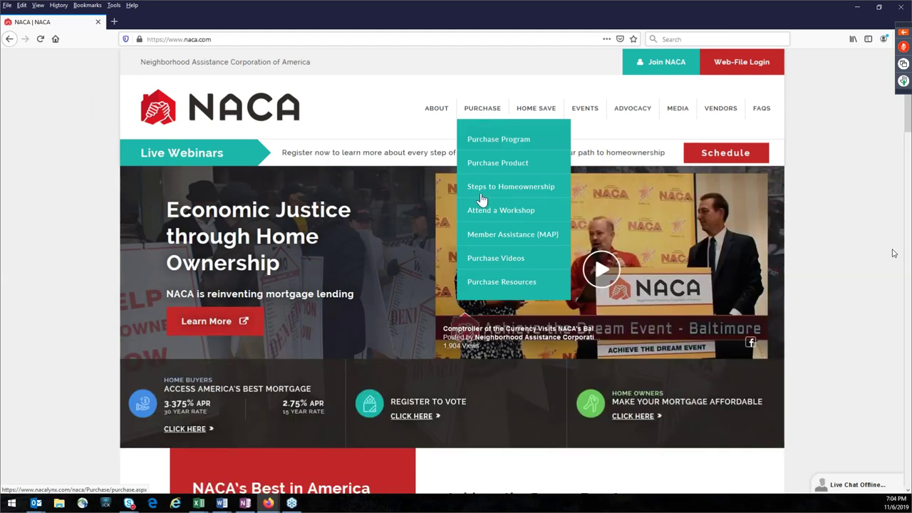
left_click(487, 284)
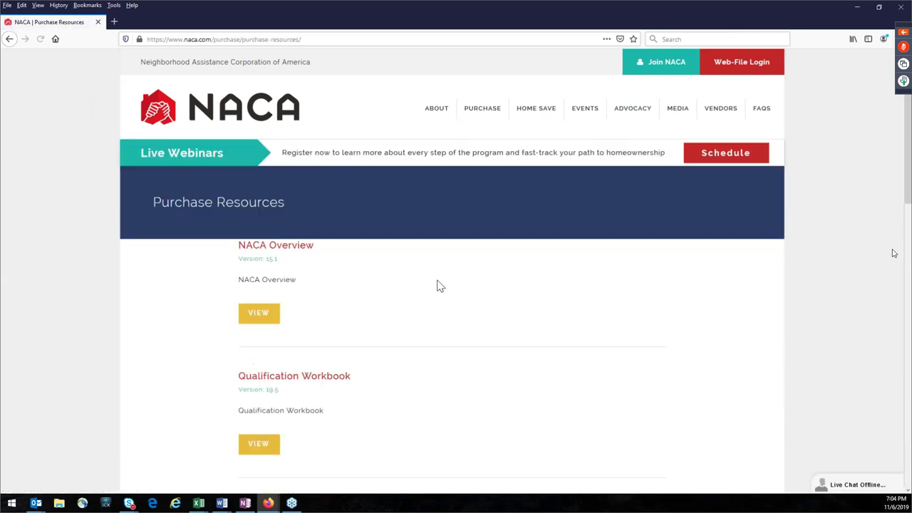
scroll(504, 292, "down", 2)
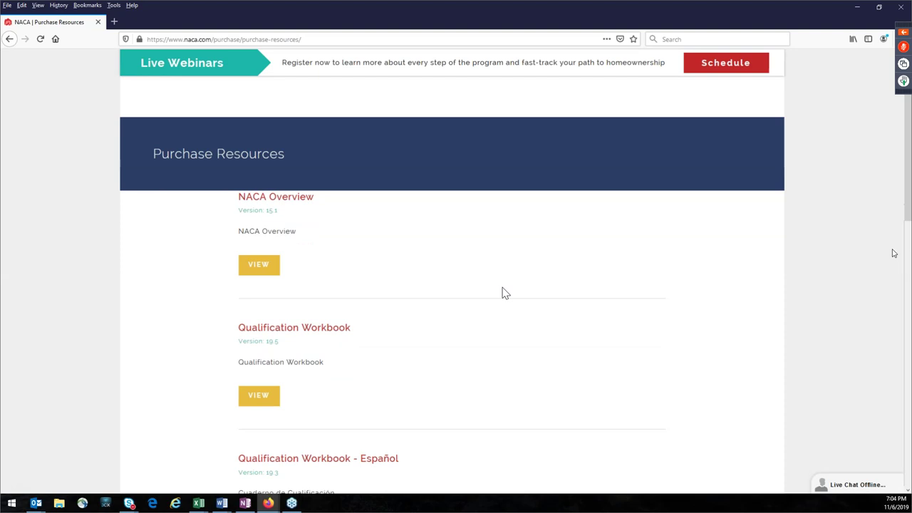
scroll(458, 309, "down", 3)
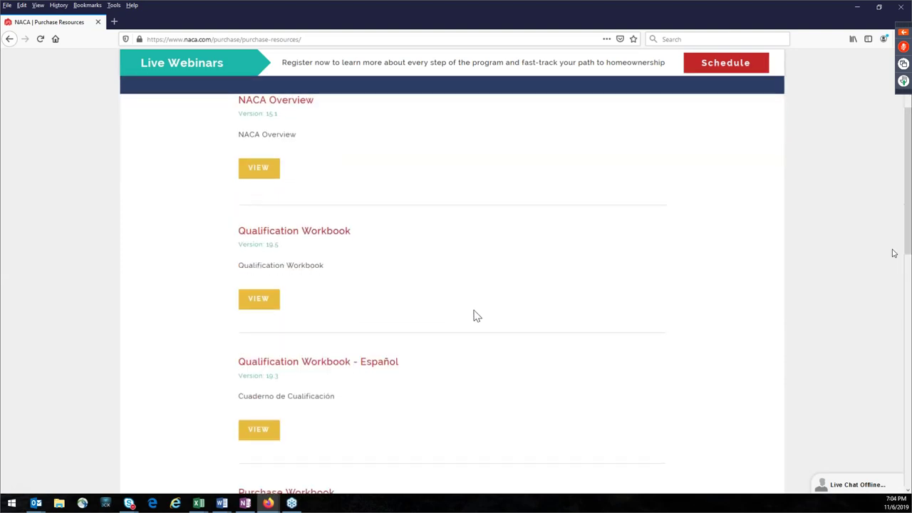
scroll(477, 315, "down", 2)
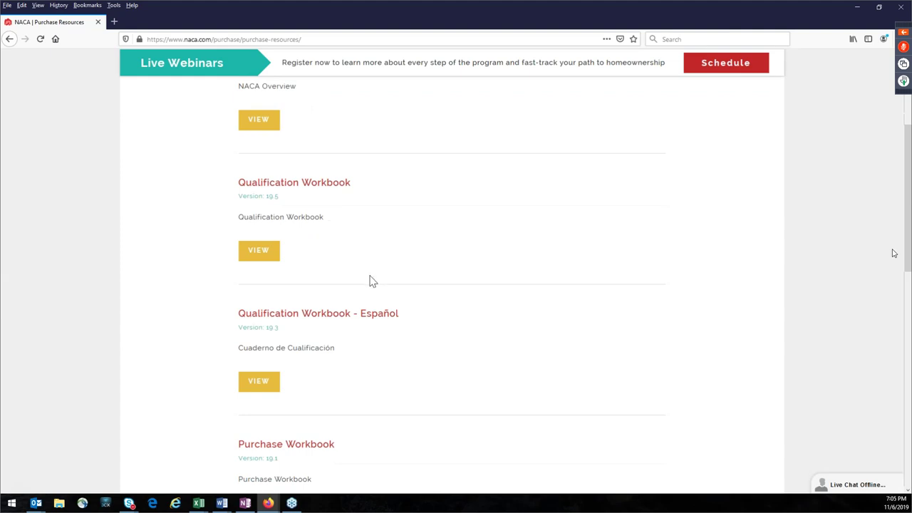
scroll(515, 296, "down", 3)
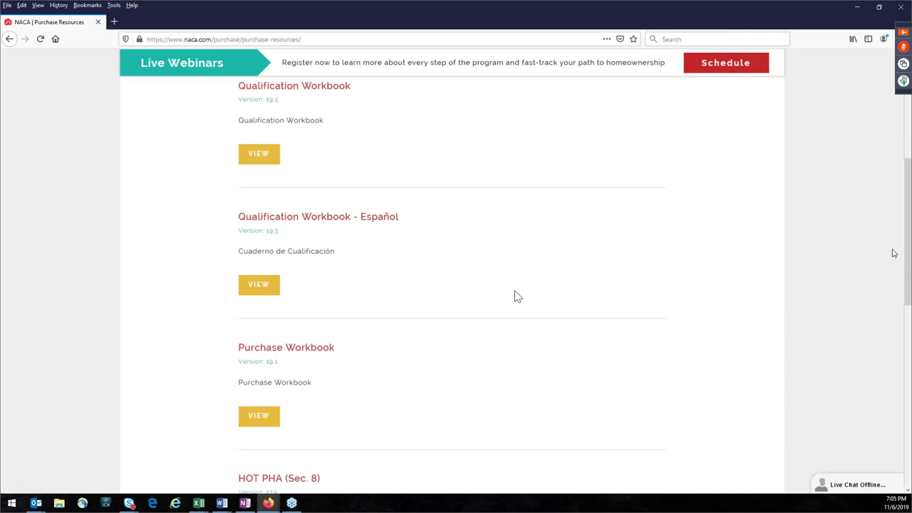
scroll(514, 296, "down", 3)
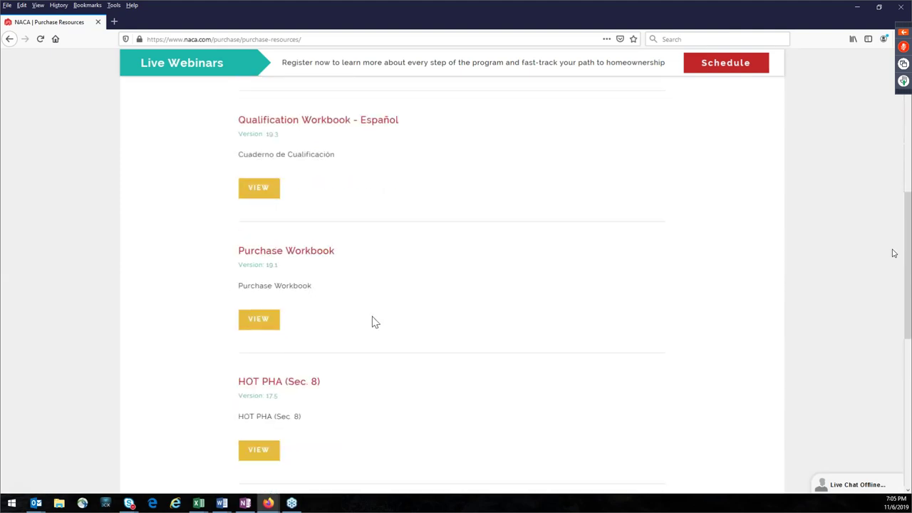
scroll(369, 327, "down", 4)
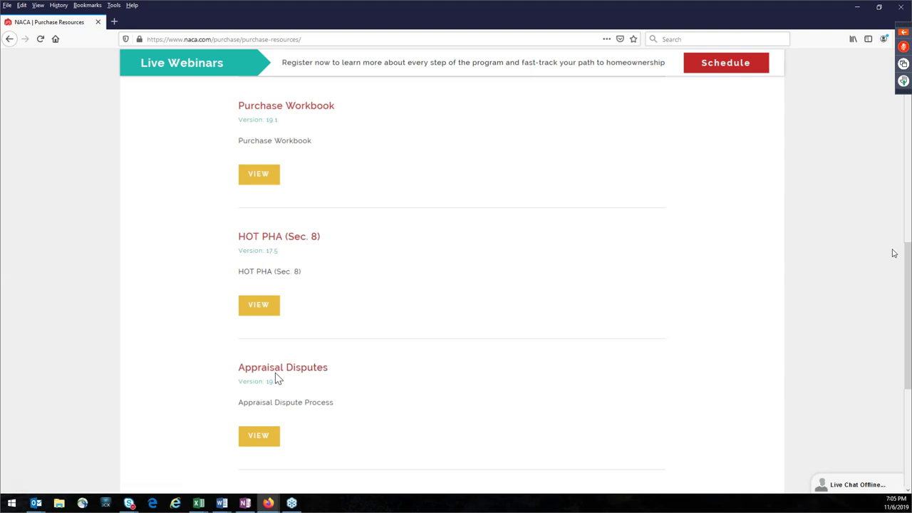
Step: Open the Purchase Workbook v19.1 PDF with its VIEW button
left_click(261, 178)
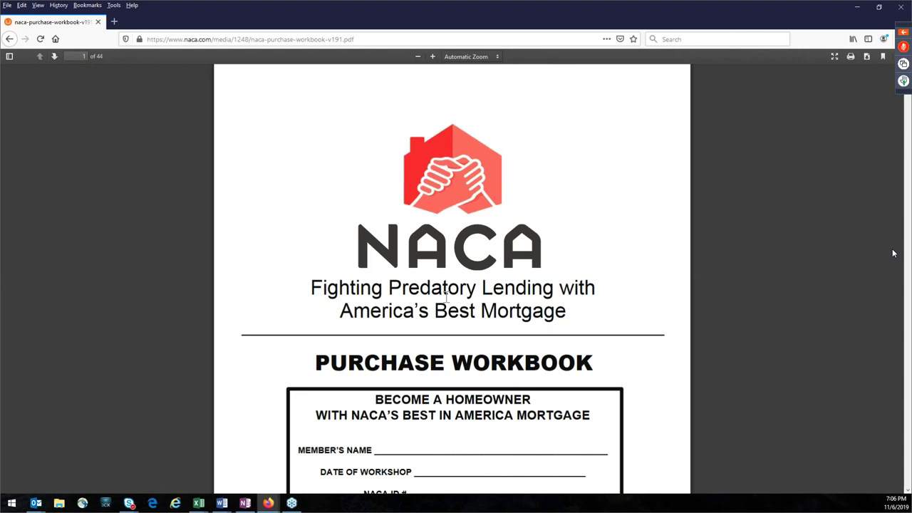
Step: Scroll the workbook PDF back to the NACA Mortgage heading and the loan terms
scroll(532, 305, "down", 2)
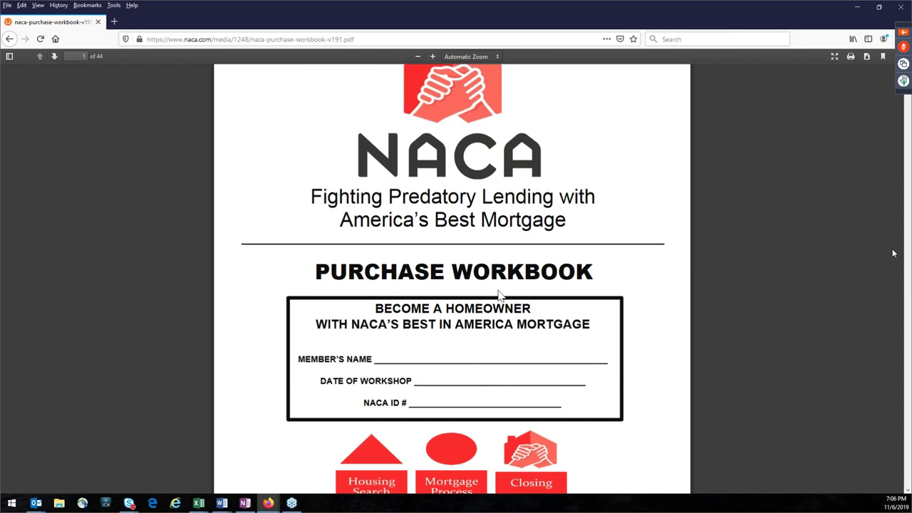
scroll(479, 296, "down", 3)
scroll(479, 296, "down", 5)
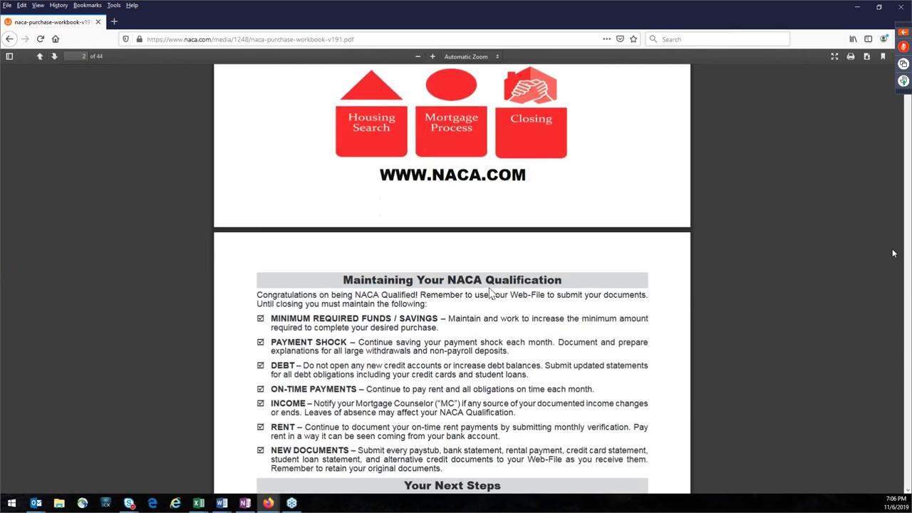
scroll(490, 292, "down", 9)
scroll(490, 288, "down", 16)
scroll(490, 293, "down", 20)
scroll(490, 292, "up", 3)
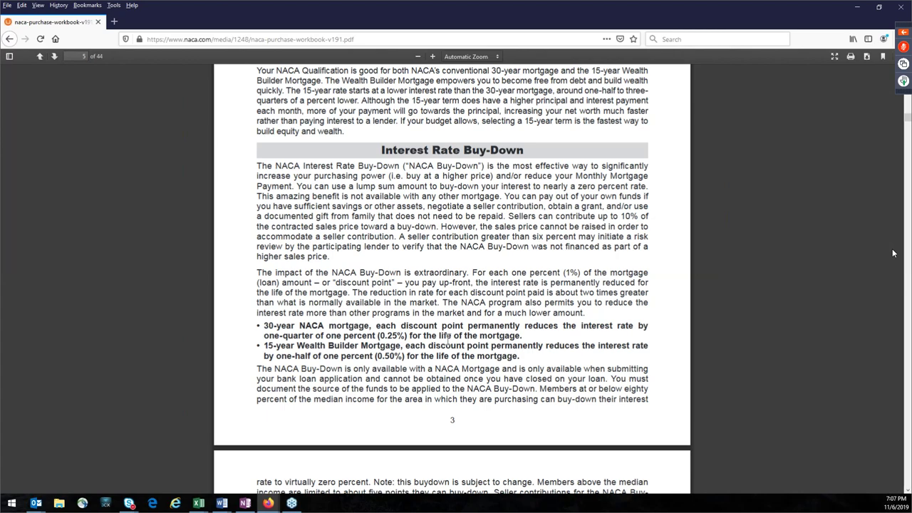
scroll(503, 332, "down", 7)
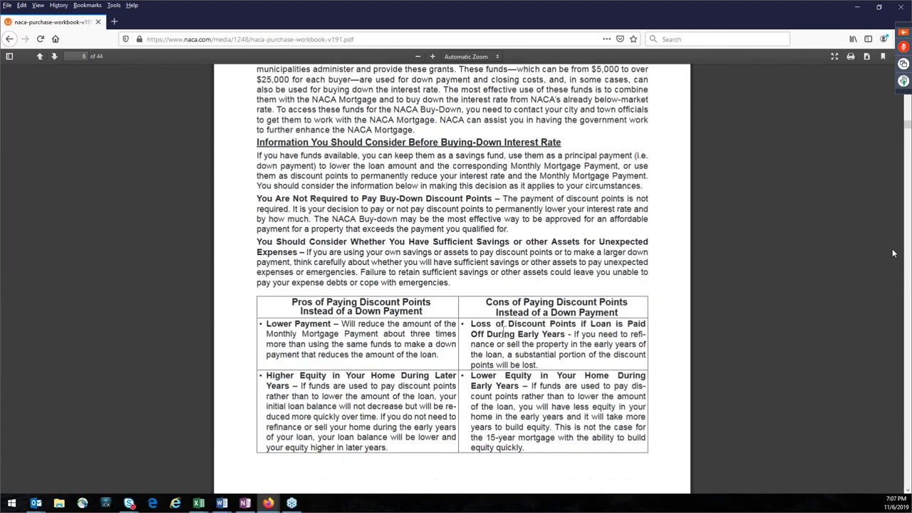
scroll(503, 332, "down", 3)
scroll(502, 335, "down", 10)
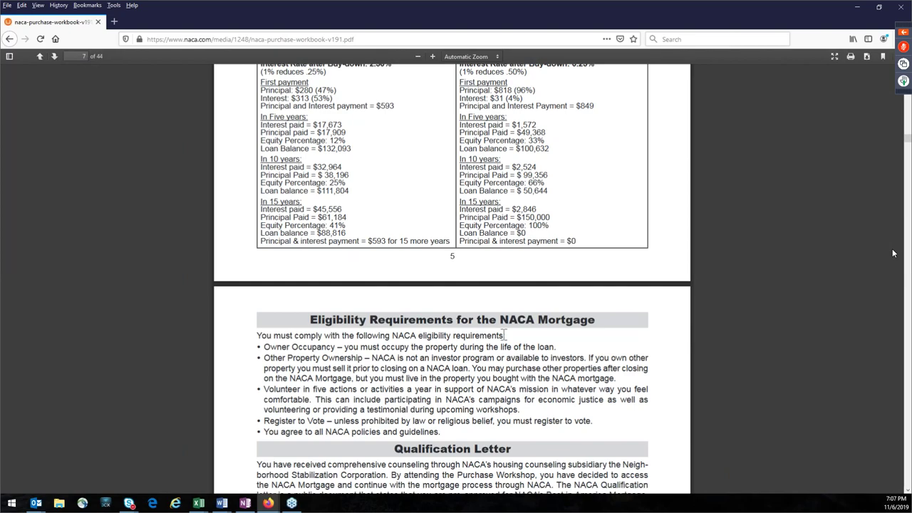
scroll(894, 253, "down", 8)
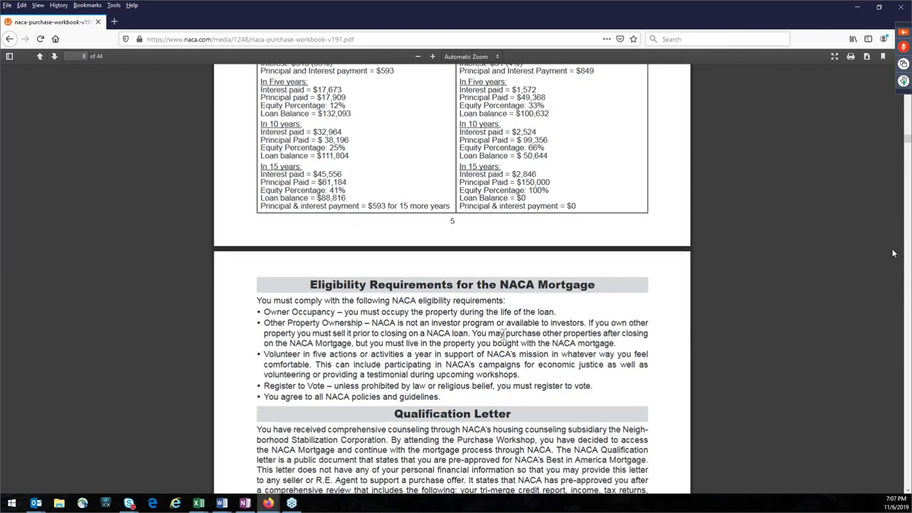
scroll(893, 253, "down", 3)
scroll(894, 253, "up", 3)
scroll(894, 253, "up", 5)
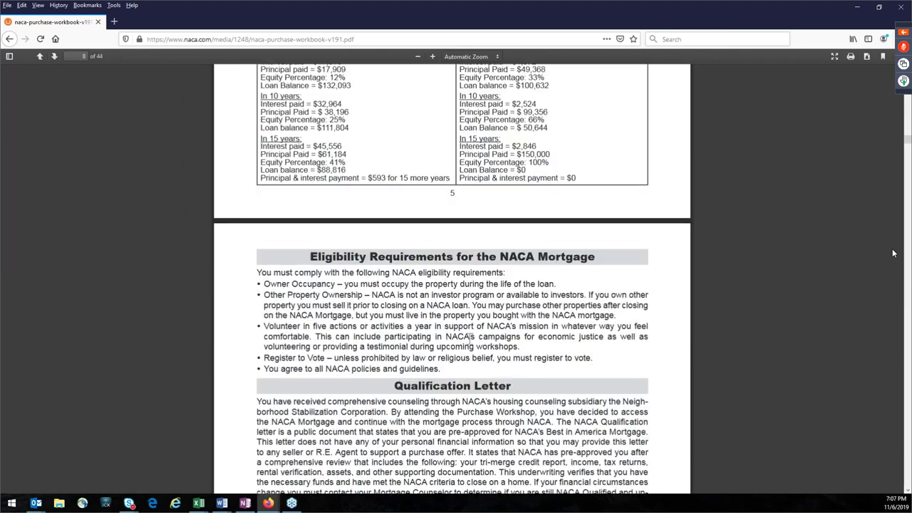
scroll(894, 253, "up", 10)
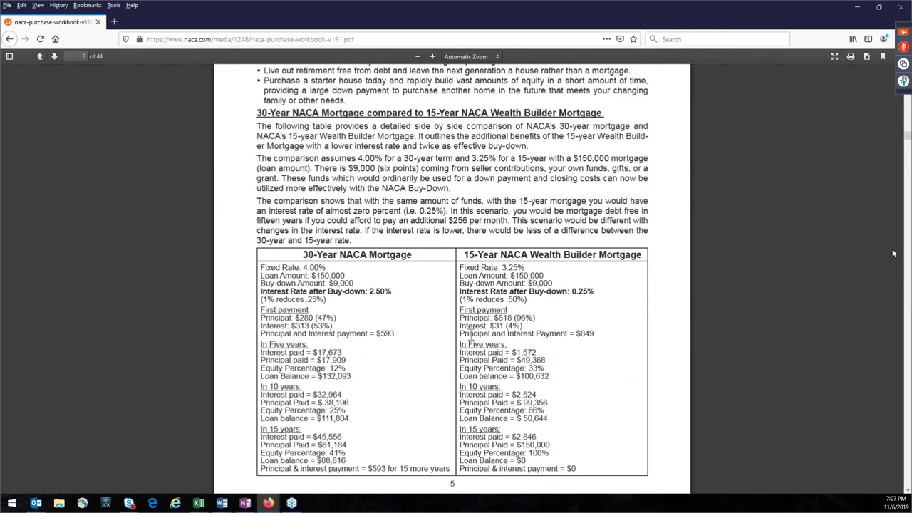
scroll(893, 253, "up", 5)
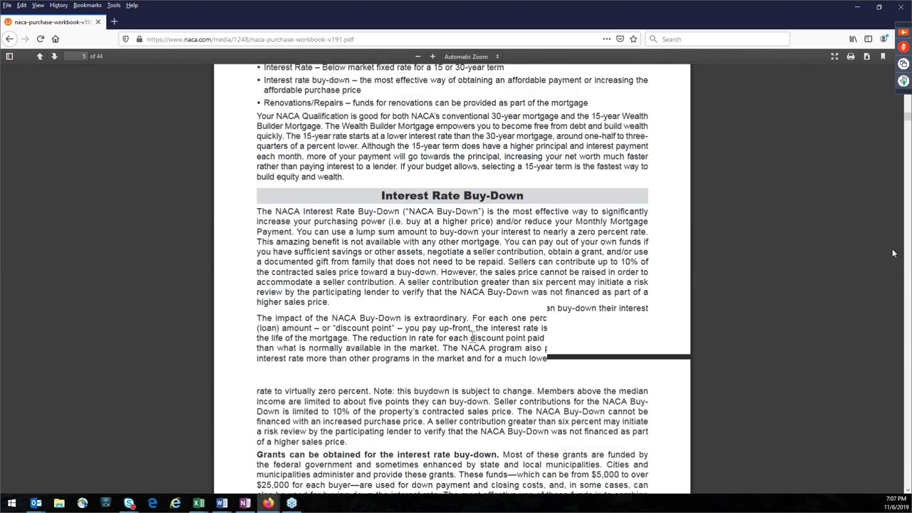
scroll(894, 253, "up", 2)
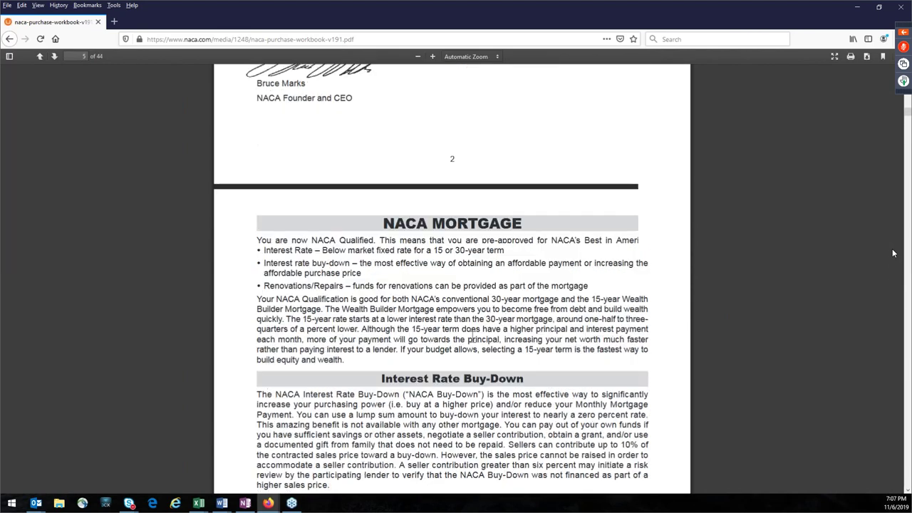
scroll(893, 253, "down", 1)
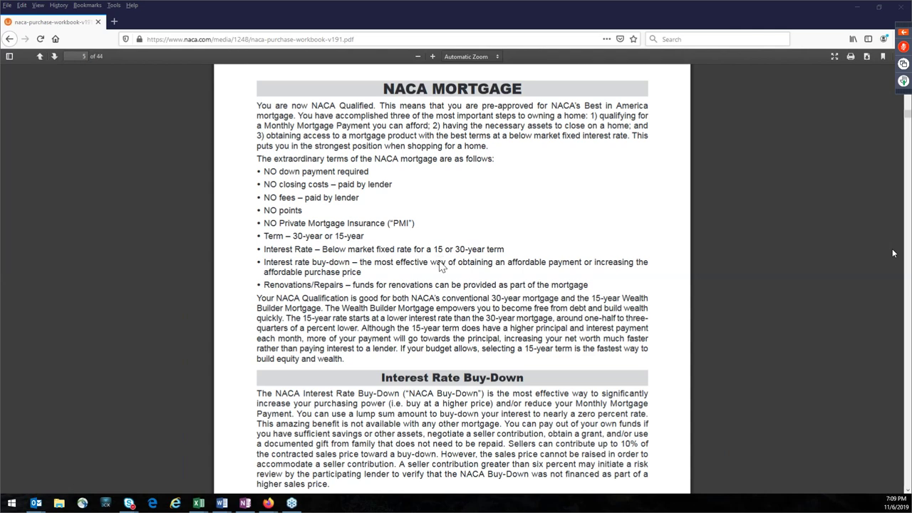
Step: Highlight the discount point bullets: 0.25% cut on 30-year, 0.50% on 15-year loans
scroll(513, 320, "down", 5)
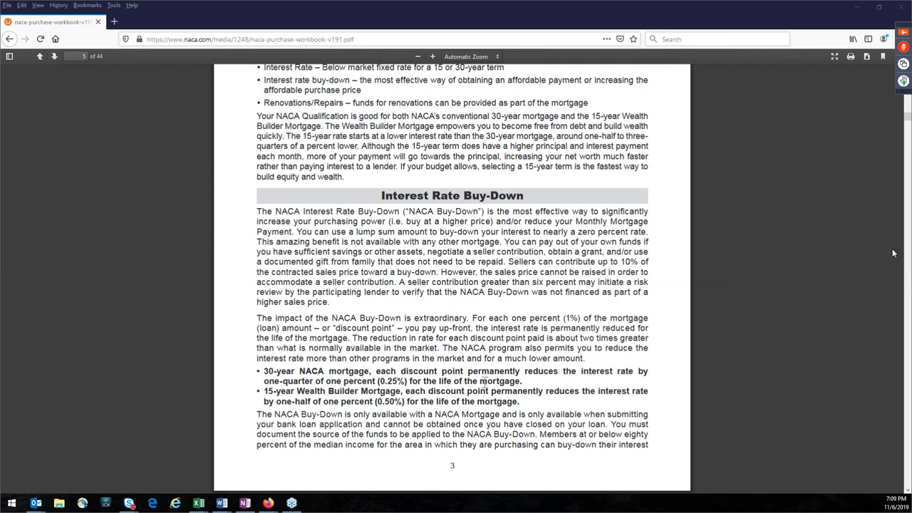
left_click_drag(362, 381, 375, 382)
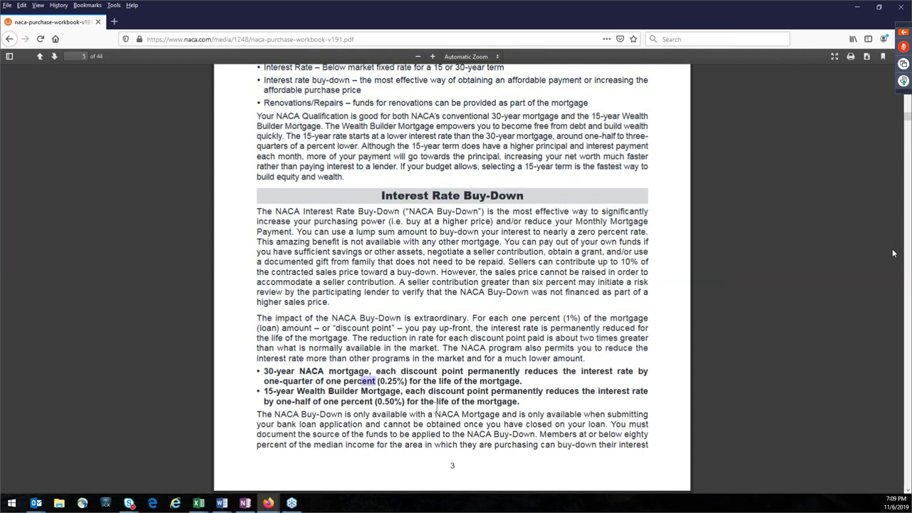
left_click(368, 386)
triple_click(364, 382)
left_click(310, 385)
Step: Load naca.com in a new tab, highlight the 3.375% and 2.75% APR rates, and return to the workbook
left_click(115, 22)
left_click(380, 187)
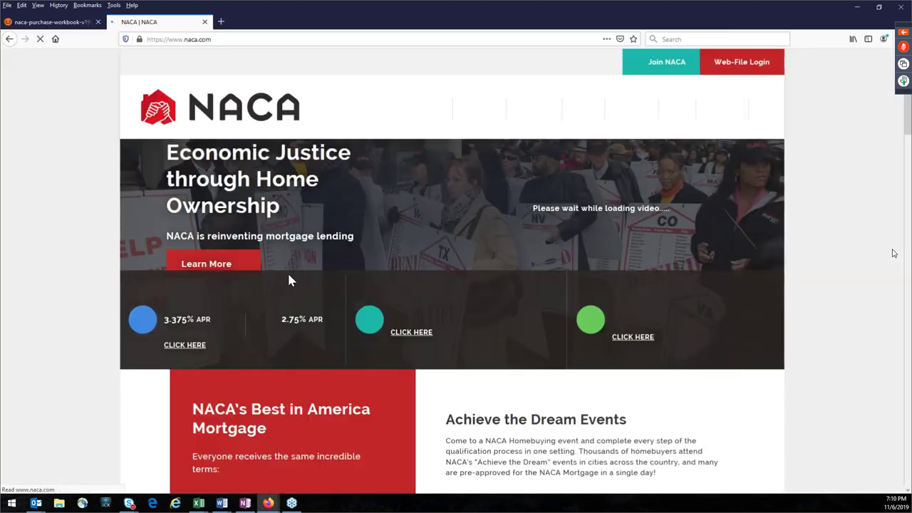
scroll(284, 340, "down", 3)
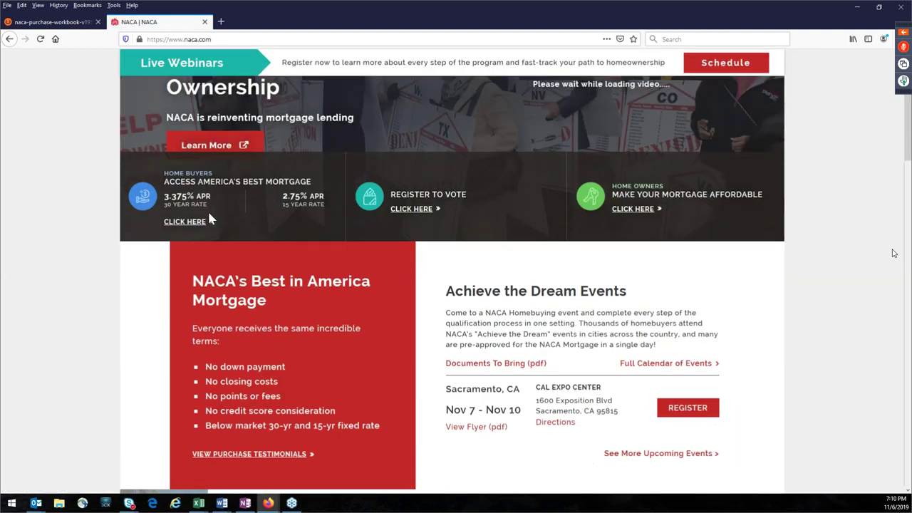
triple_click(169, 197)
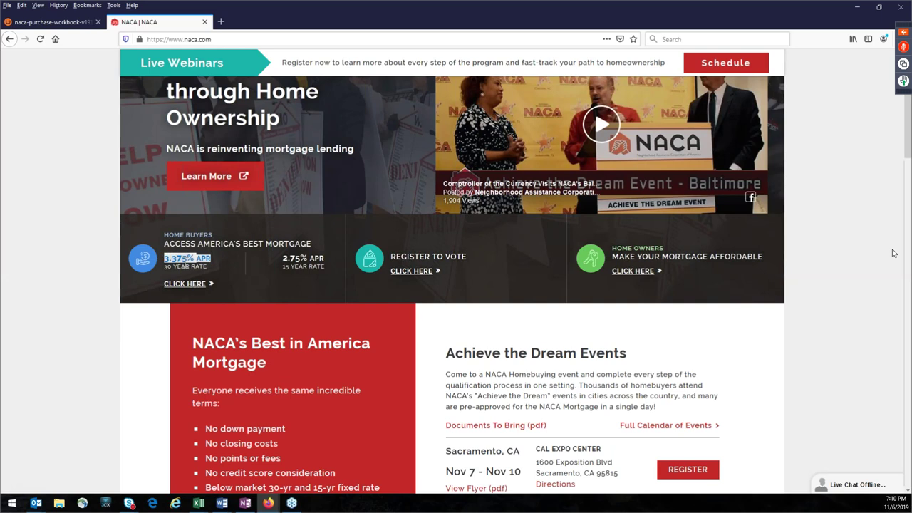
triple_click(283, 259)
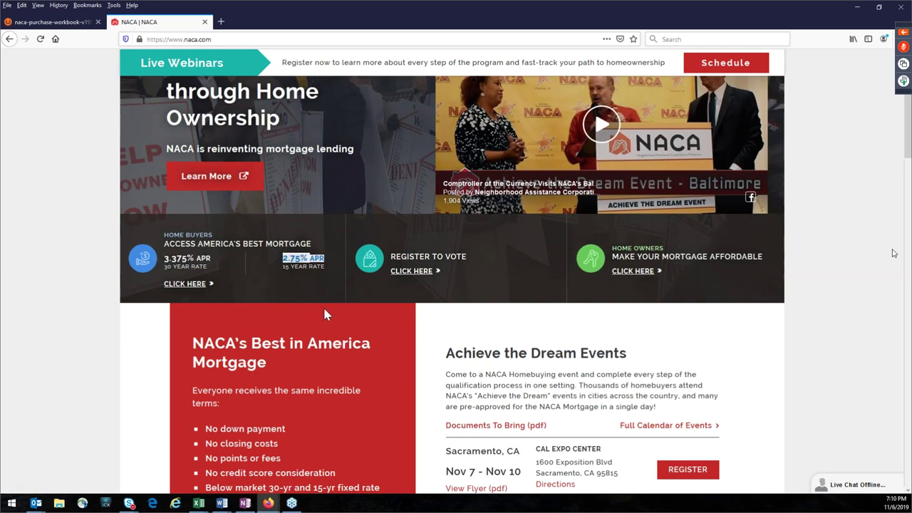
left_click(55, 23)
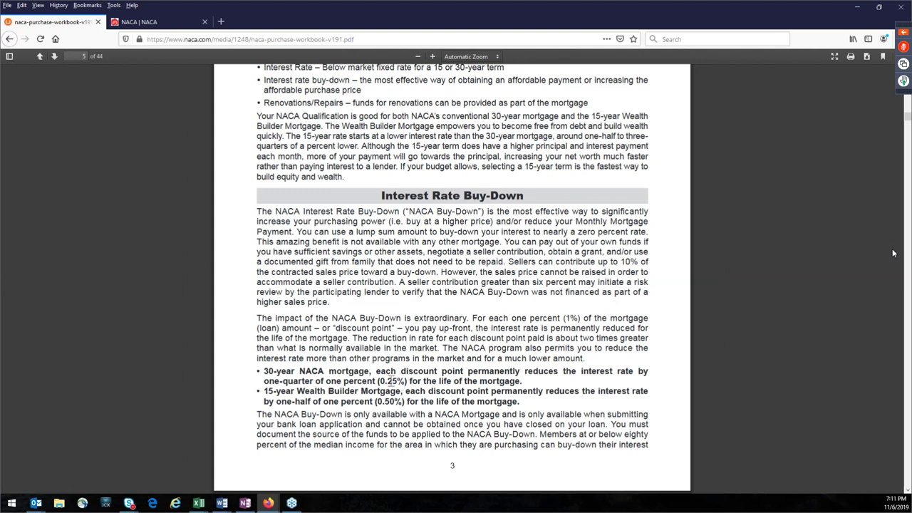
Step: Highlight the 0.25% reduction and the 15-year Wealth Builder 0.50% buy-down bullet
left_click_drag(397, 384, 383, 389)
left_click_drag(524, 402, 261, 392)
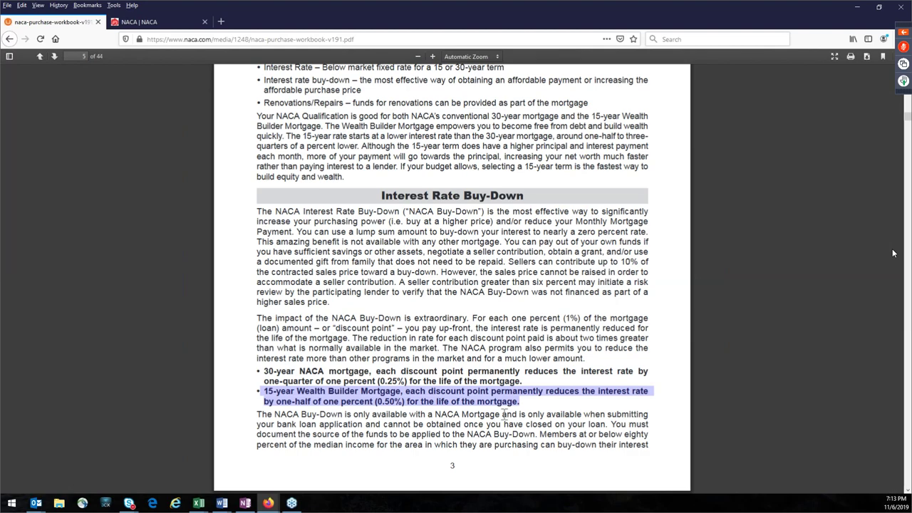
Step: Scroll to page 11's 30-Year Mortgage table and select the $598 payment for $200,000
scroll(570, 327, "down", 10)
scroll(595, 353, "down", 15)
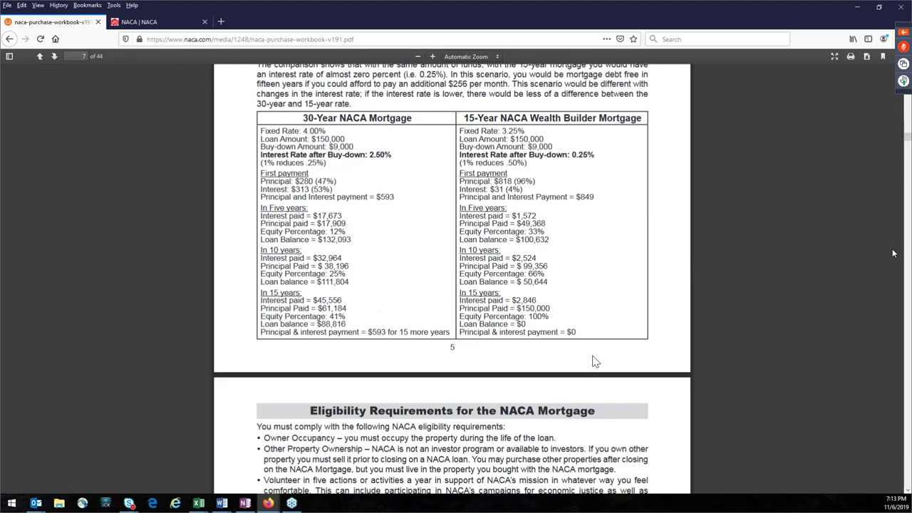
scroll(596, 363, "down", 20)
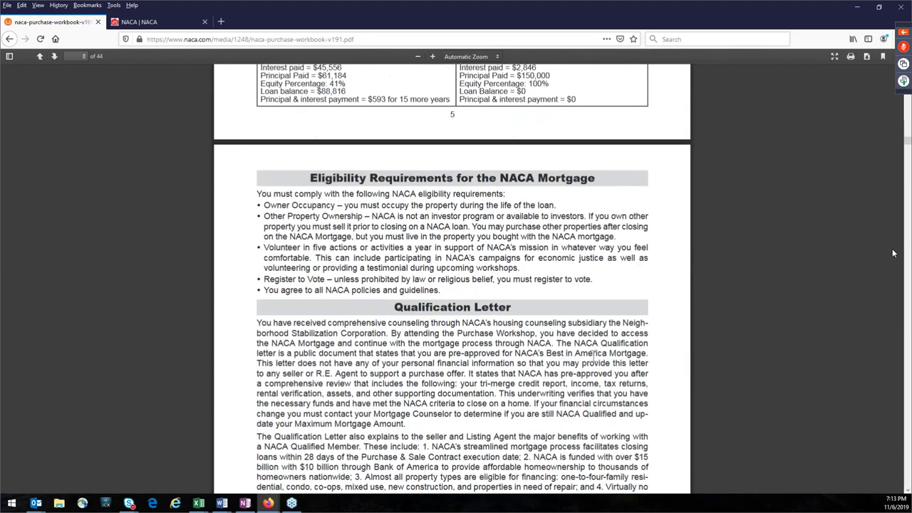
scroll(593, 354, "down", 20)
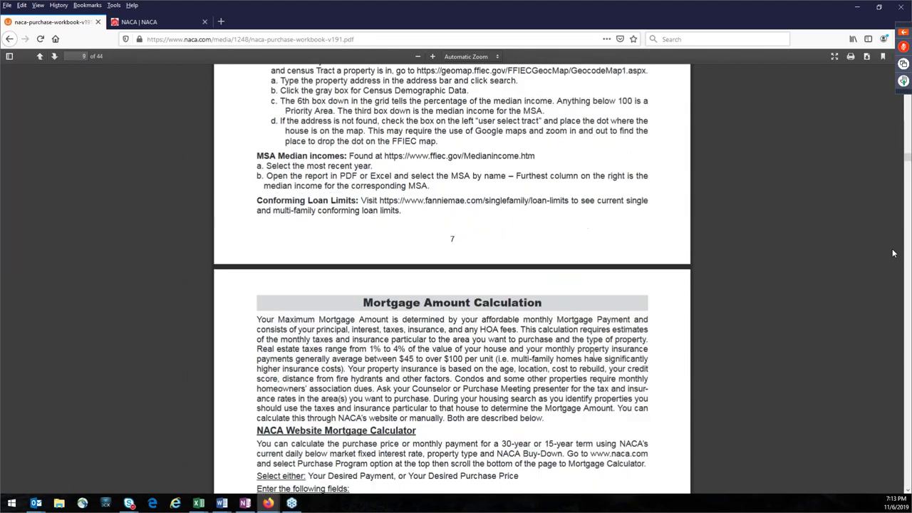
scroll(594, 357, "down", 10)
scroll(594, 360, "up", 3)
scroll(594, 362, "down", 1)
scroll(594, 361, "down", 1)
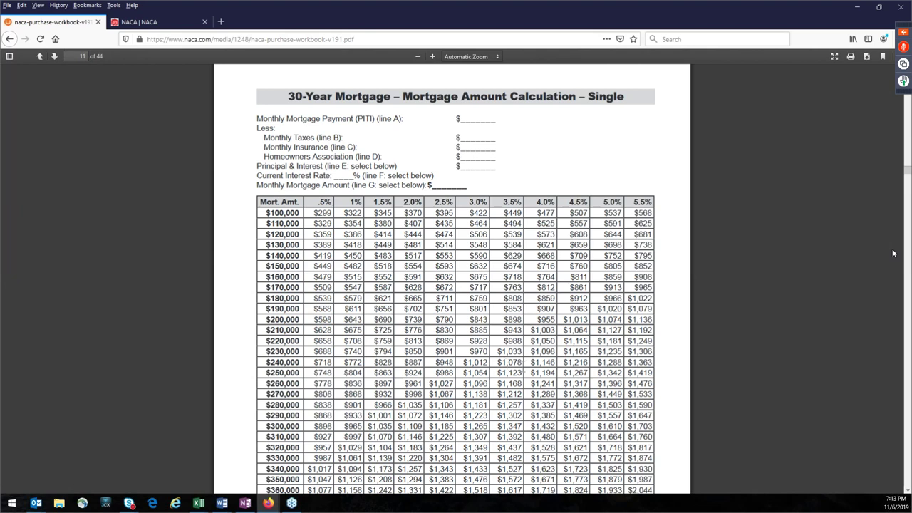
scroll(507, 364, "down", 2)
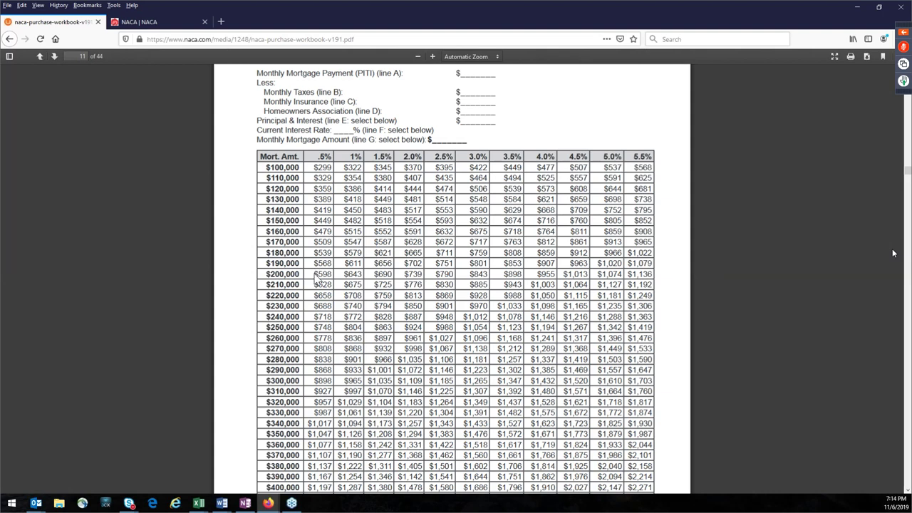
double_click(322, 275)
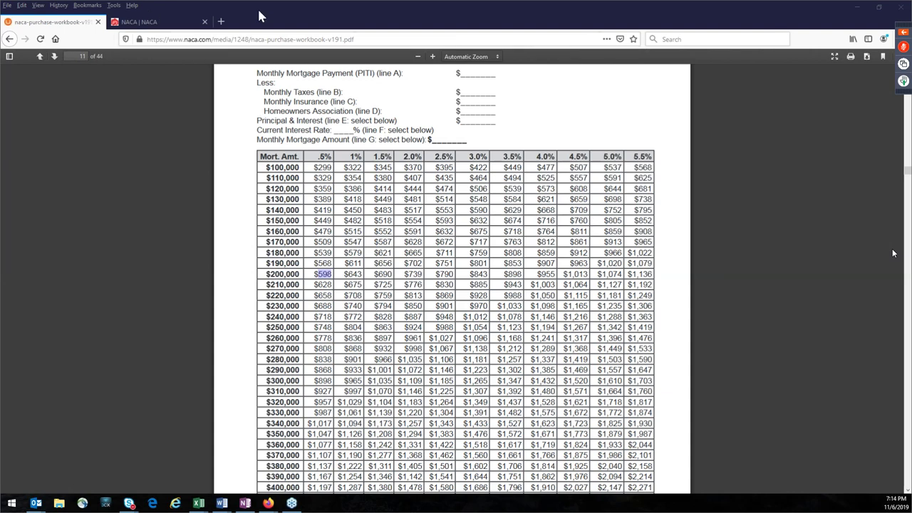
Step: Open naca.com's Purchase Program page in a new third tab
left_click(223, 22)
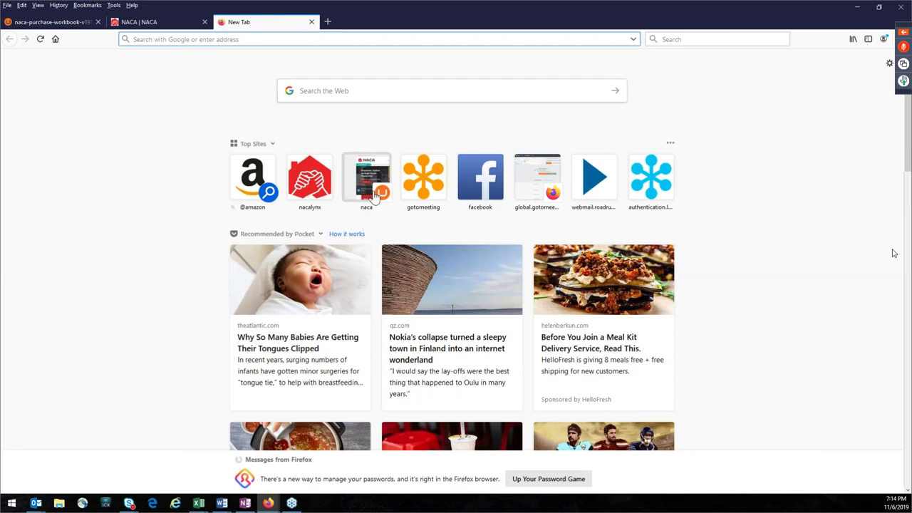
left_click(368, 182)
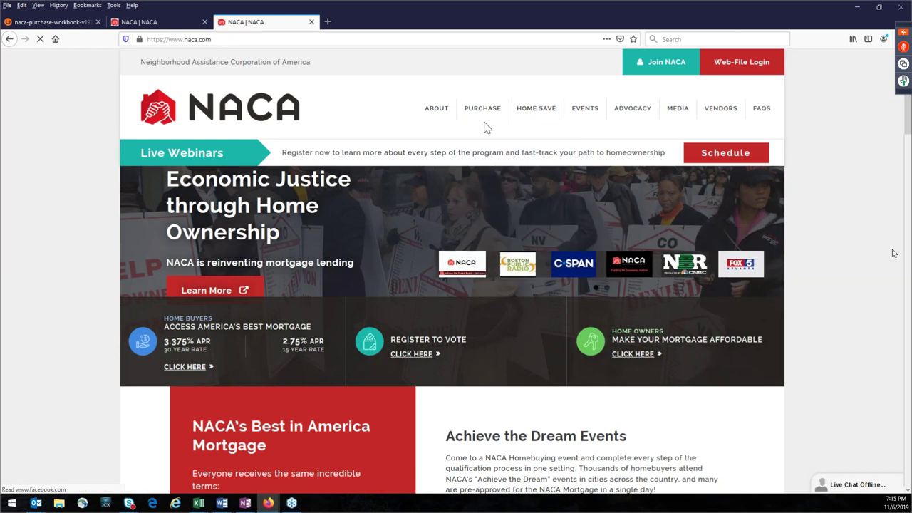
mouse_move(489, 115)
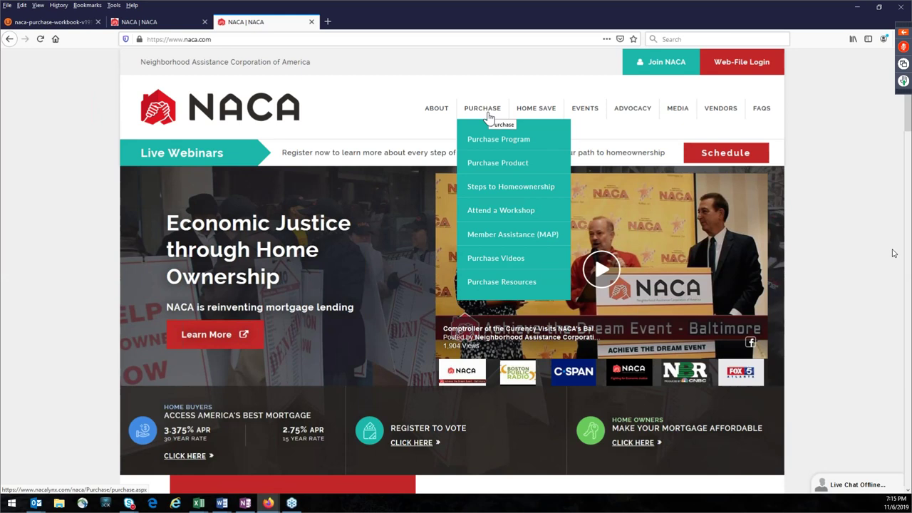
left_click(491, 146)
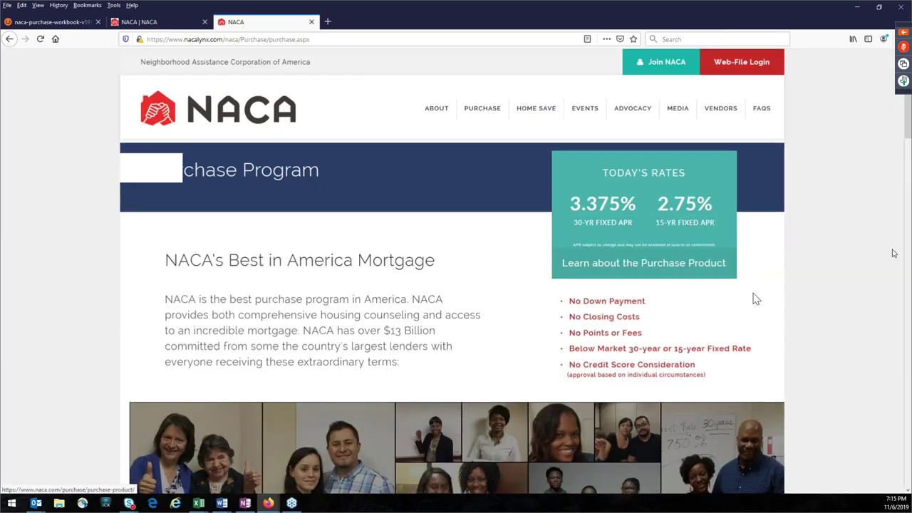
Step: Scroll past testimonials and eligibility to the Mortgage Calculator, preset to 30 years at 3.375%
scroll(815, 279, "down", 3)
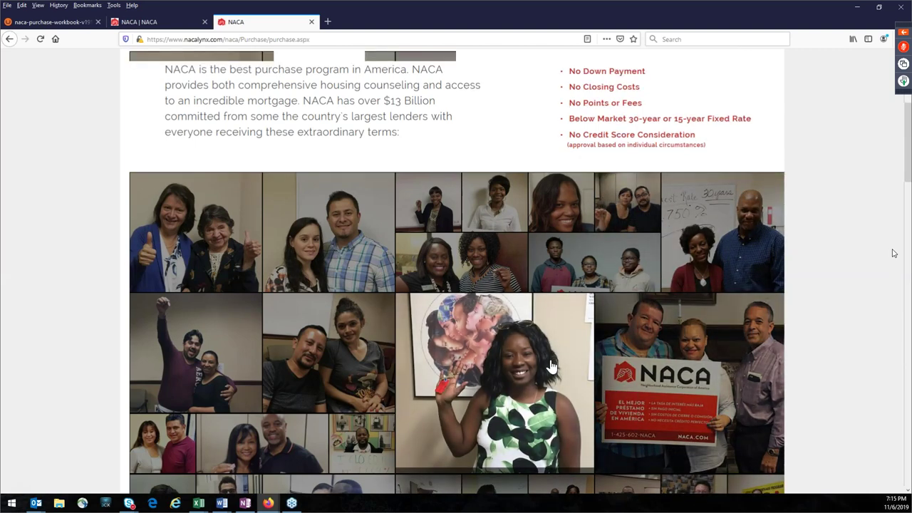
scroll(567, 328, "down", 3)
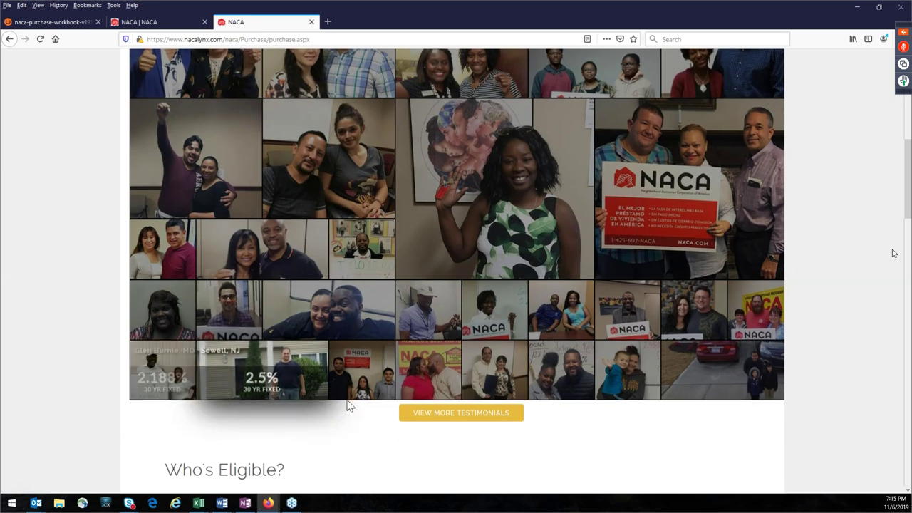
scroll(428, 378, "down", 3)
scroll(539, 338, "down", 10)
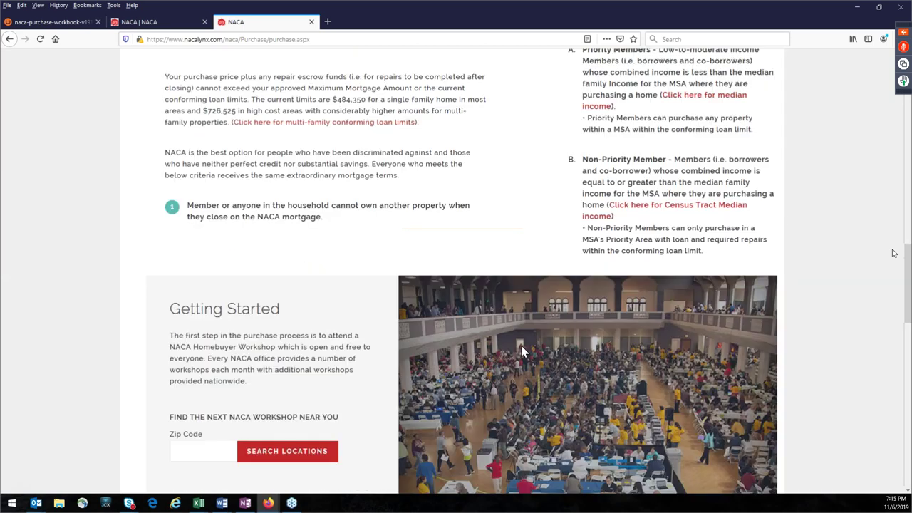
scroll(537, 351, "down", 4)
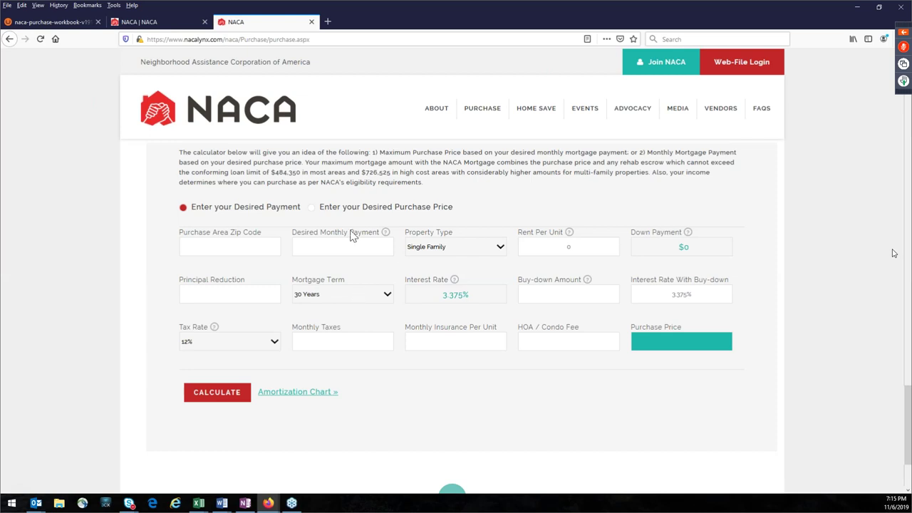
Step: Delete the xxxxxx Buy-down Amount placeholder and leave the calculator on Enter your Desired Payment
scroll(350, 246, "down", 1)
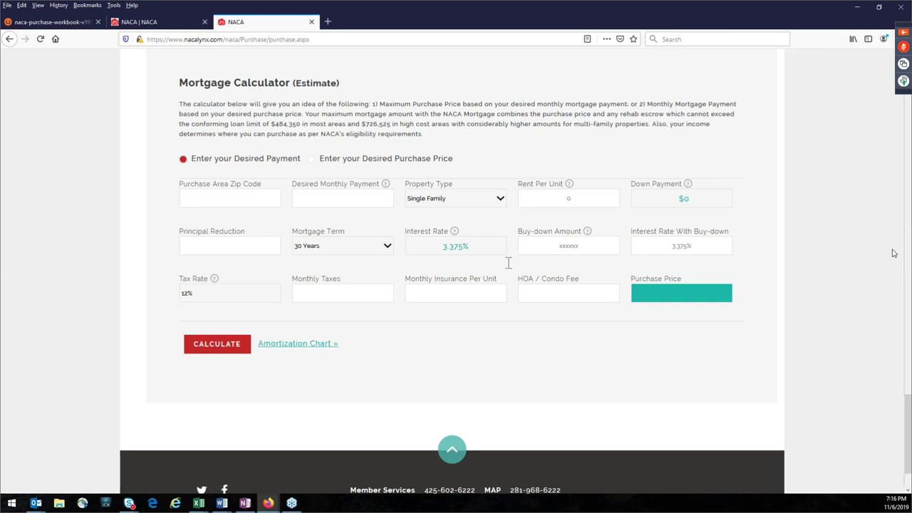
double_click(589, 247)
key("BackSpace")
left_click(311, 159)
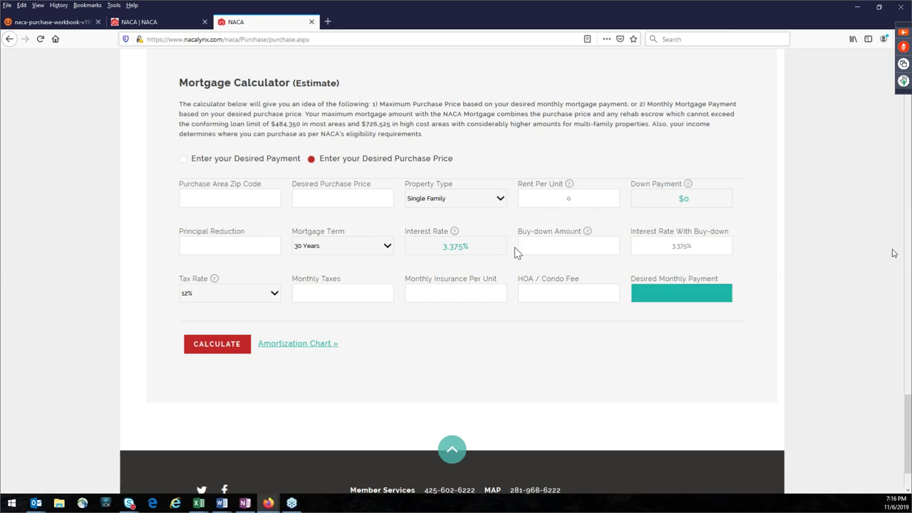
left_click(548, 251)
left_click(187, 161)
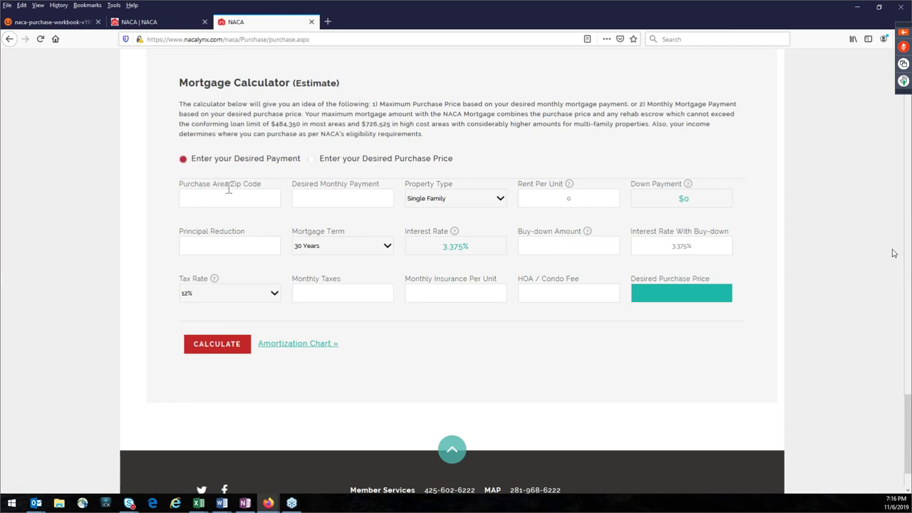
Step: Enter a desired monthly payment of 1500
left_click(335, 202)
type("1500")
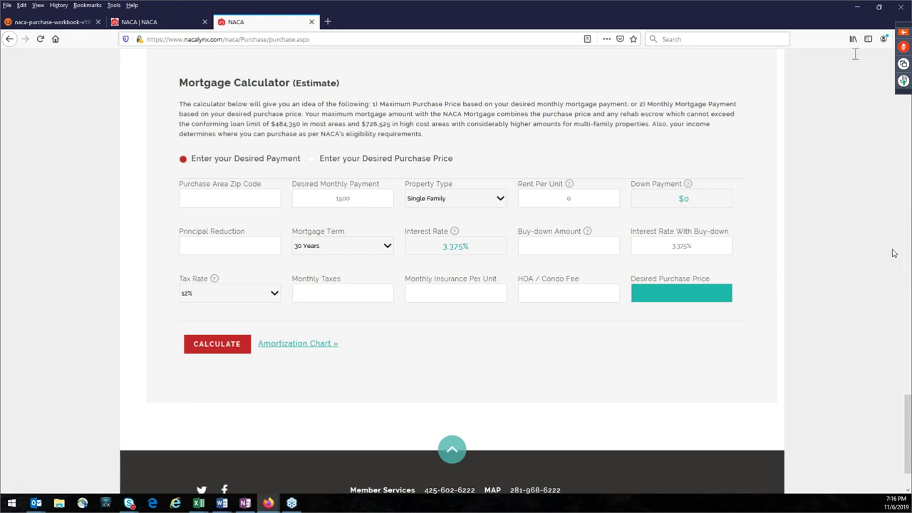
left_click(436, 322)
Step: Choose a 12.5% tax rate and highlight the resulting $275,053 purchase price
left_click(278, 300)
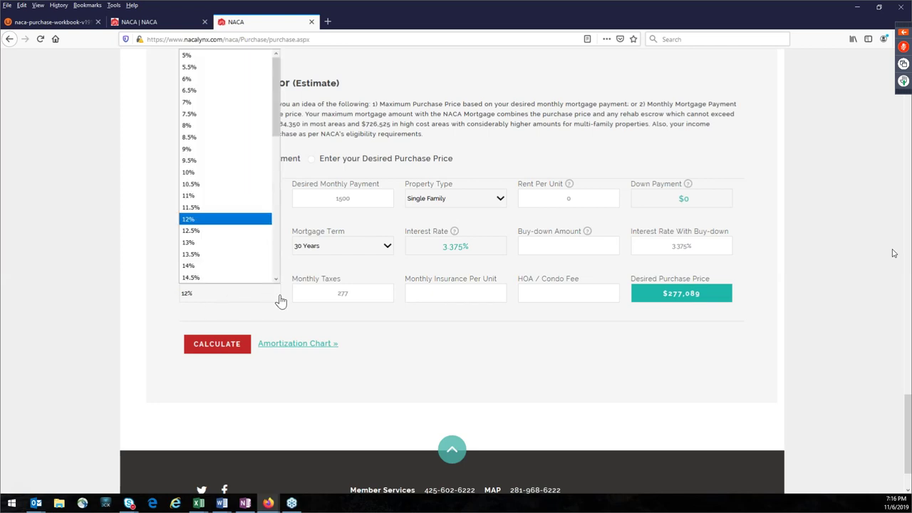
left_click(214, 230)
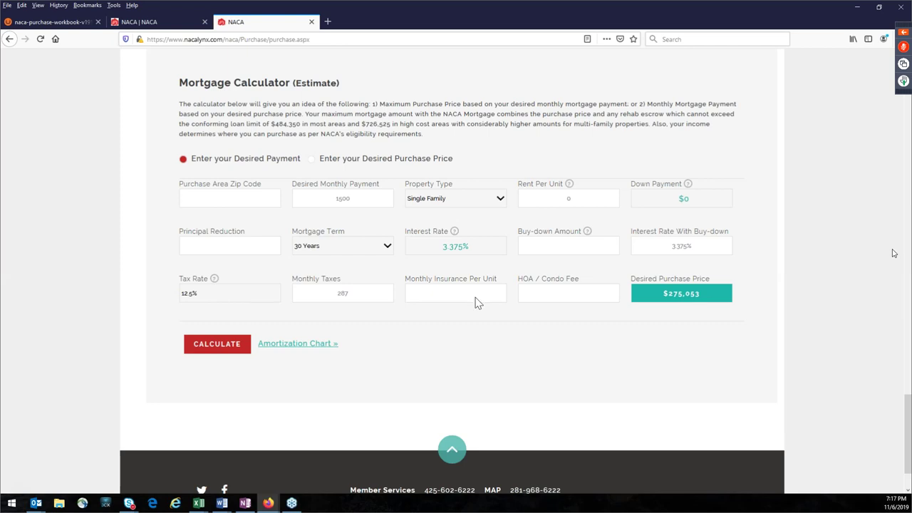
left_click(681, 303)
left_click_drag(662, 296, 697, 301)
left_click(456, 297)
Step: Enter 55 as monthly insurance per unit and compare the 1500 payment with the $264,874 price
type("55")
left_click(489, 306)
double_click(338, 199)
left_click_drag(664, 294, 721, 318)
left_click_drag(354, 201, 326, 199)
left_click(550, 246)
Step: Show the amortization chart for the $264,874 loan and highlight its 156,687 total interest
left_click(291, 347)
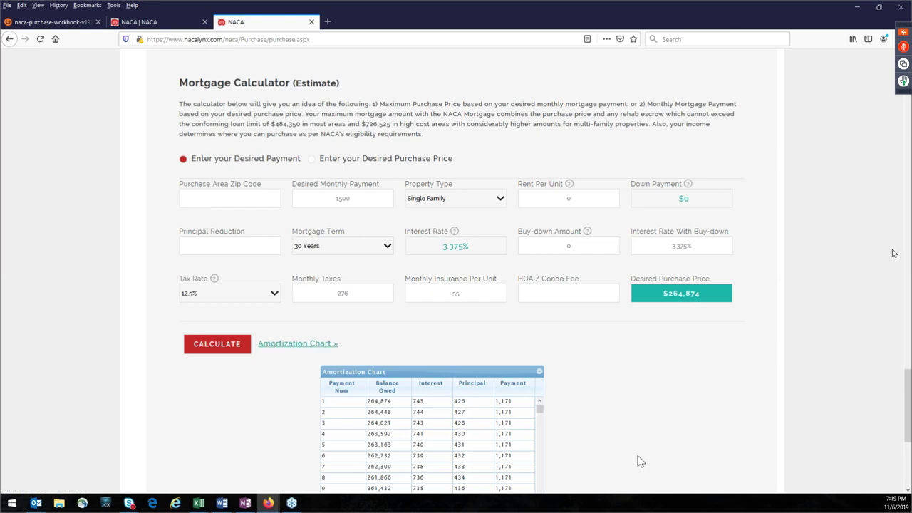
double_click(479, 249)
scroll(653, 412, "down", 3)
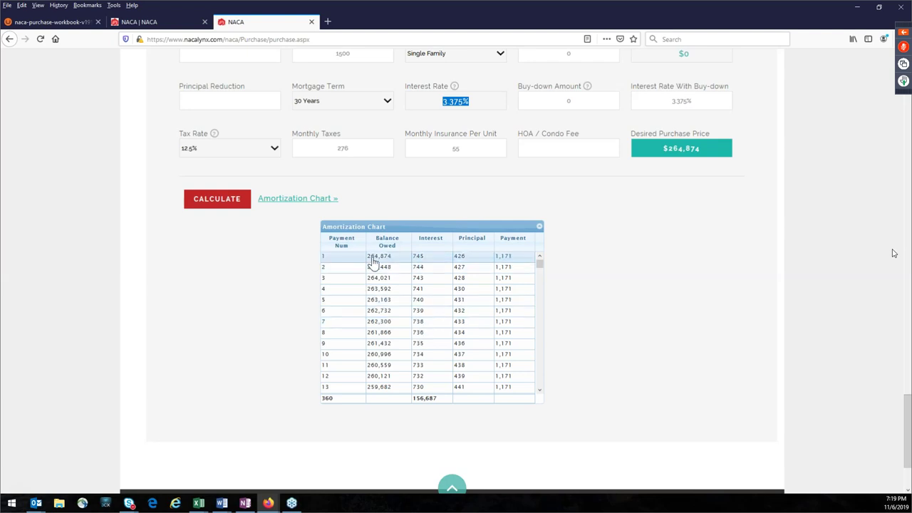
left_click(671, 155)
double_click(672, 155)
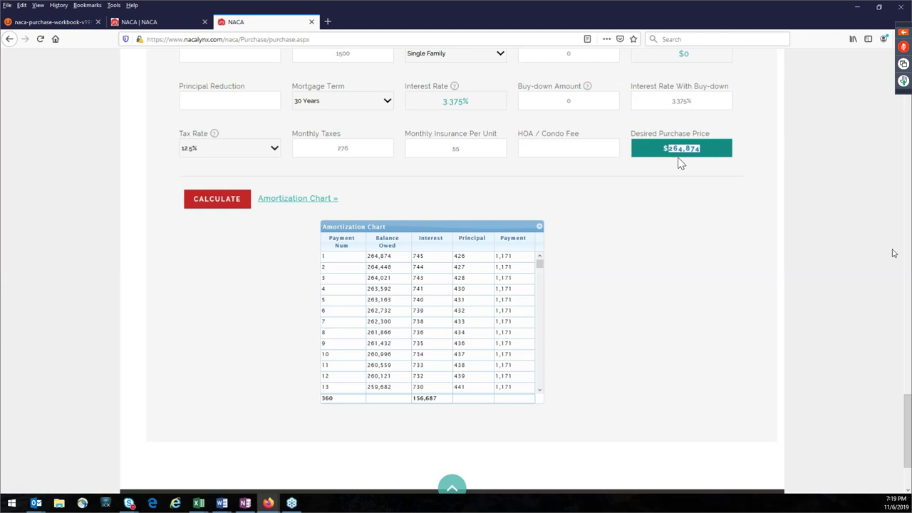
left_click(432, 257)
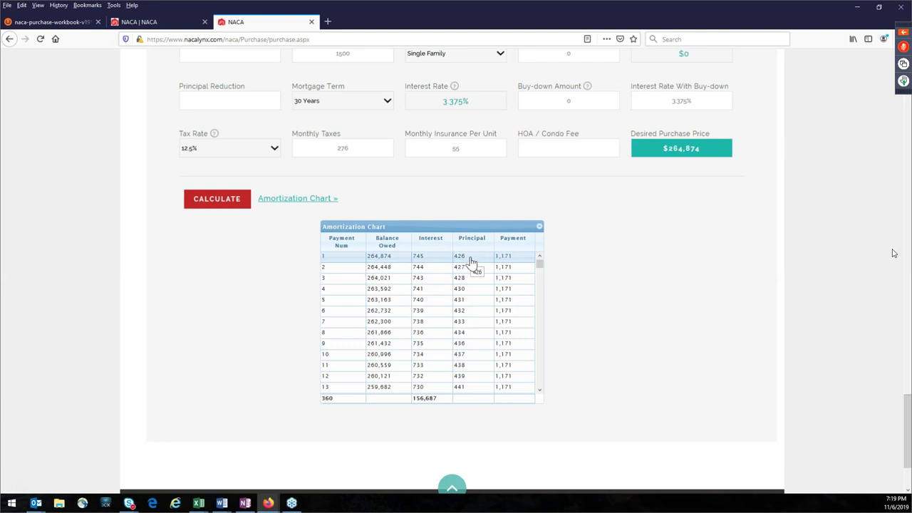
double_click(425, 400)
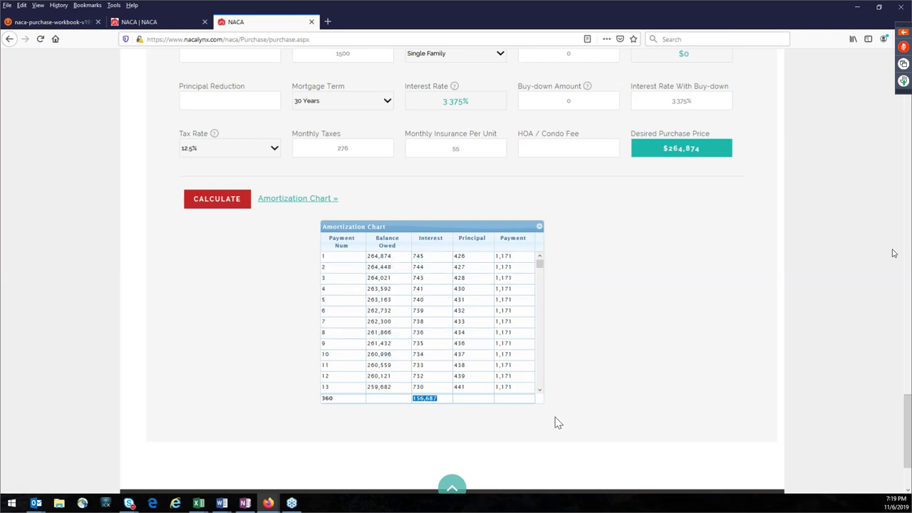
Step: Enter a 10000 buy-down, then raise it to 10500, yielding 10,549 at 2.468%
left_click_drag(591, 101, 517, 104)
type("10000")
left_click(618, 216)
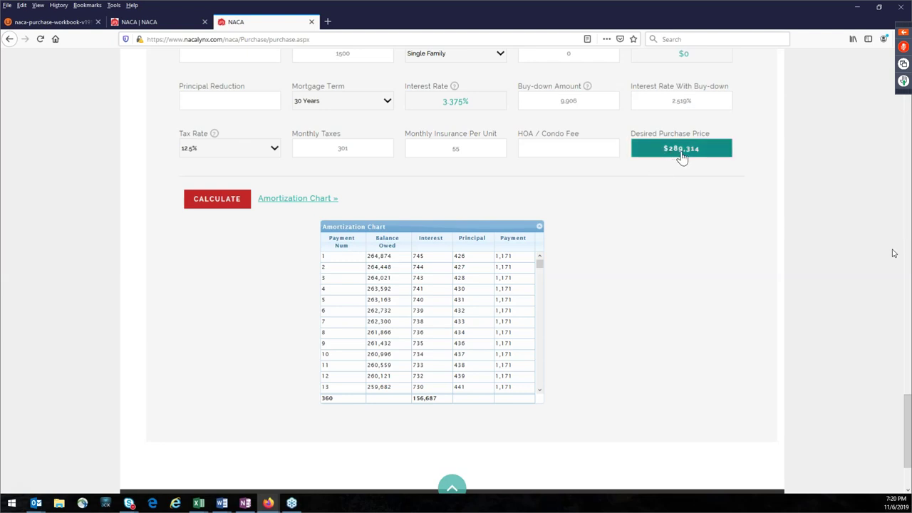
left_click_drag(588, 102, 550, 100)
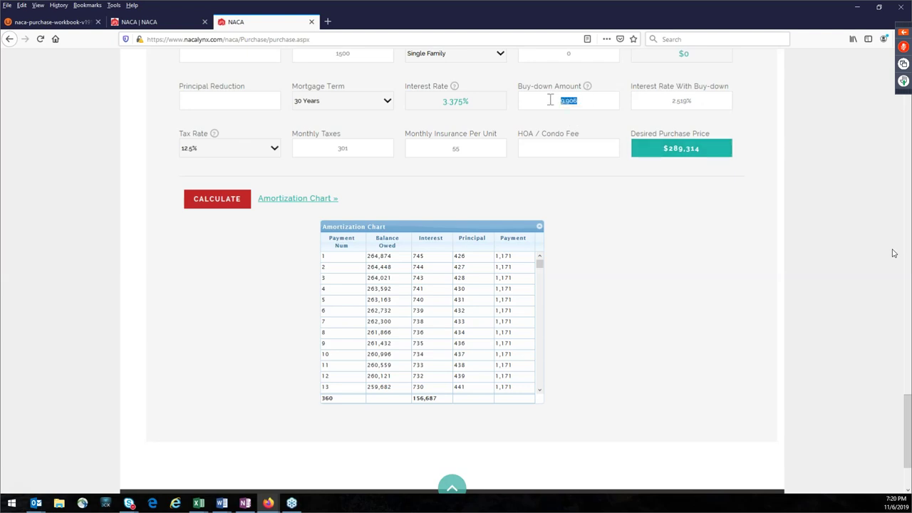
type("10500")
left_click(591, 211)
Step: Recompute the amortization chart and mark the 121,087 total interest and 10,549 buy-down
left_click(290, 207)
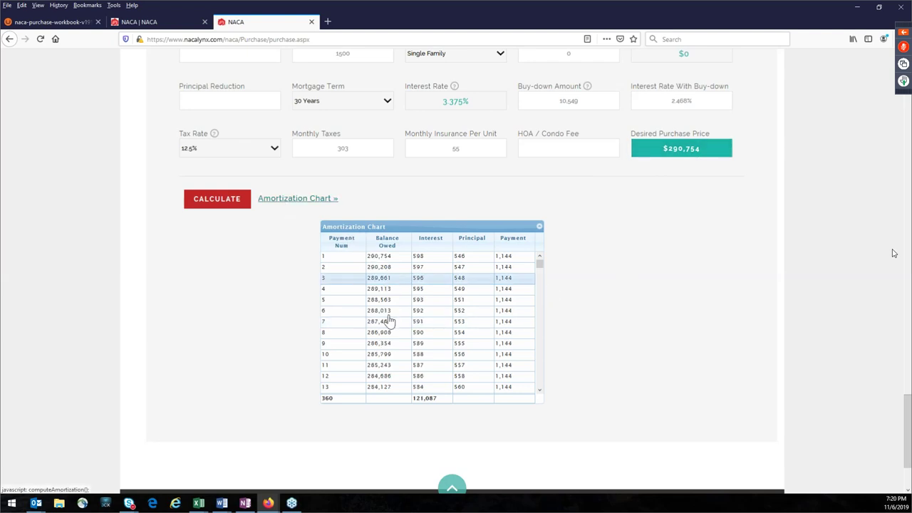
double_click(439, 400)
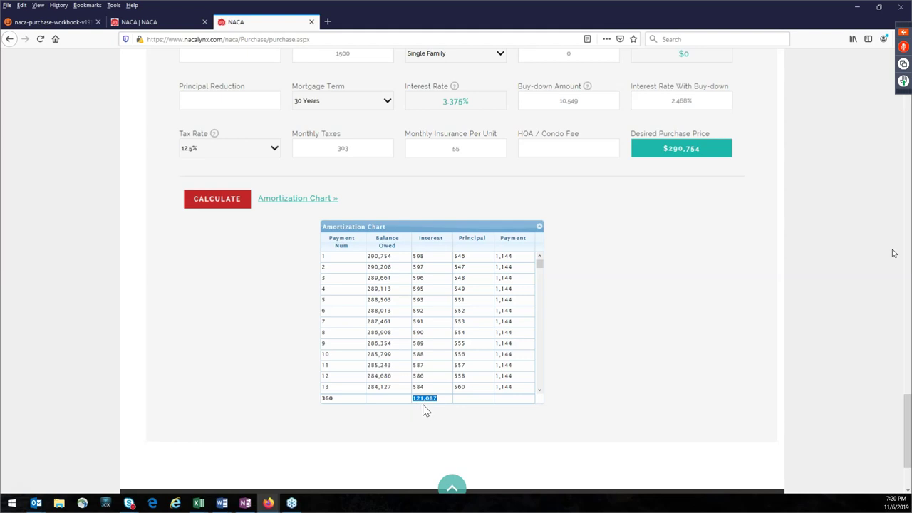
left_click_drag(578, 99, 550, 110)
left_click(608, 312)
scroll(636, 328, "up", 3)
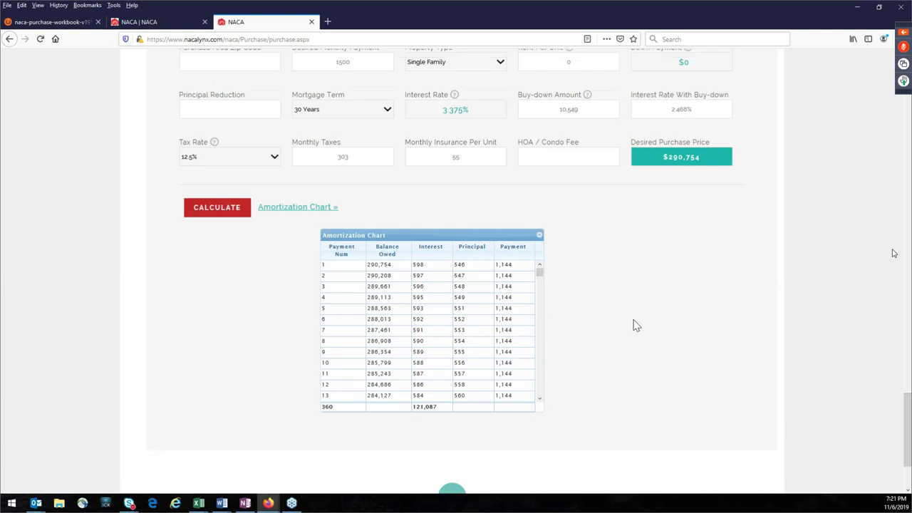
Step: Set the buy-down to 0, restoring the $264,874 price, and expand the webinar panel
scroll(605, 436, "up", 1)
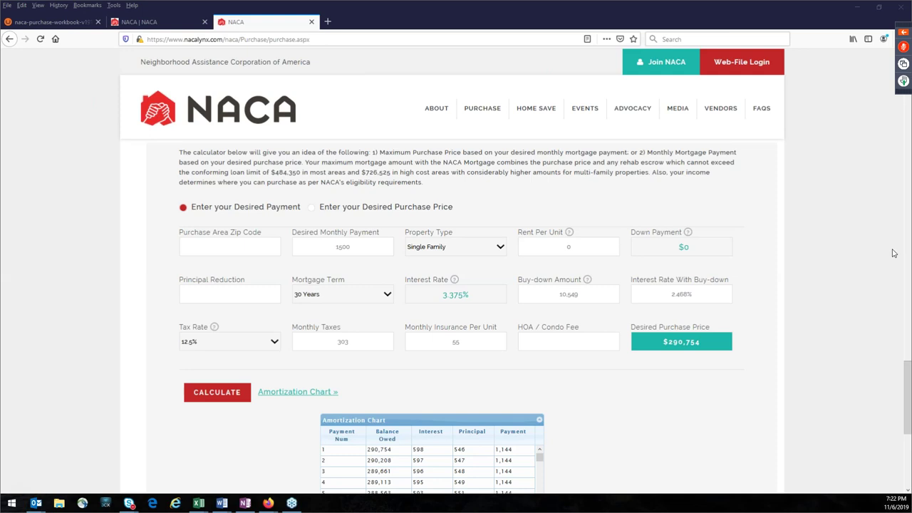
left_click_drag(359, 248, 327, 249)
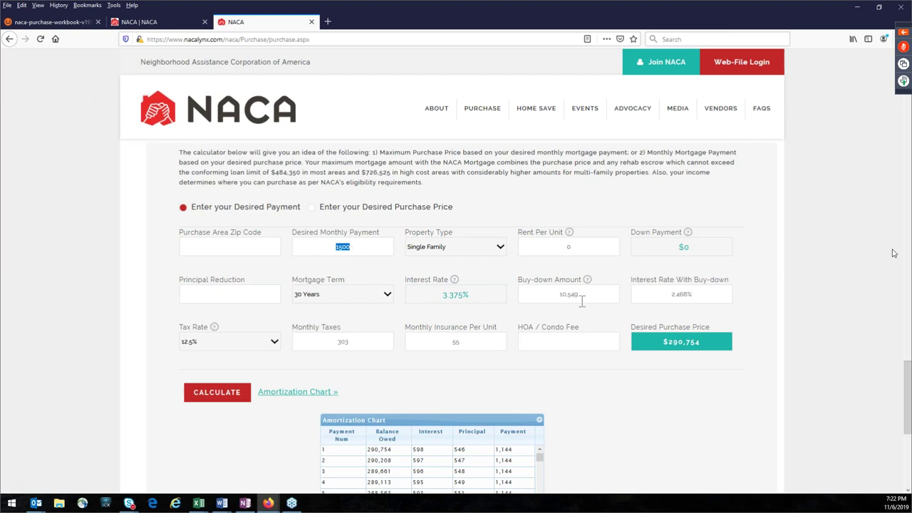
left_click_drag(581, 298, 546, 299)
type("0")
left_click_drag(350, 247, 328, 248)
left_click(904, 32)
left_click_drag(723, 350, 641, 336)
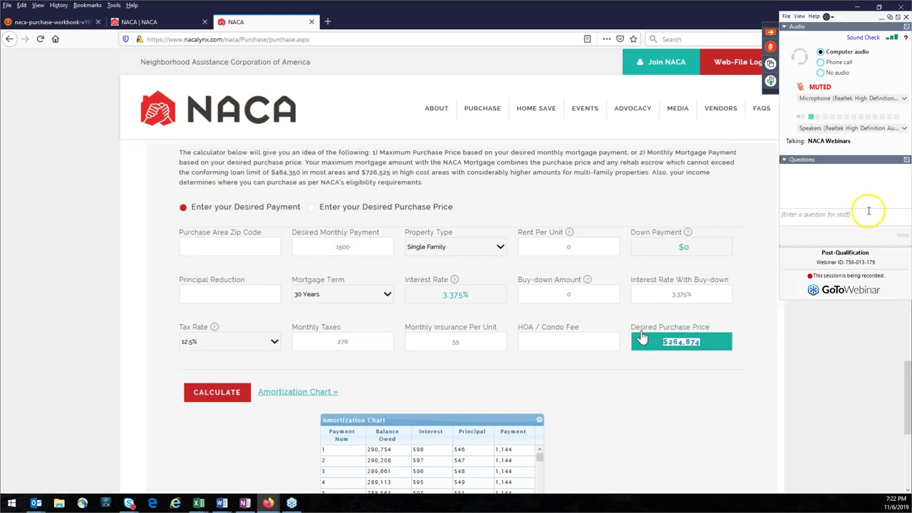
left_click(655, 369)
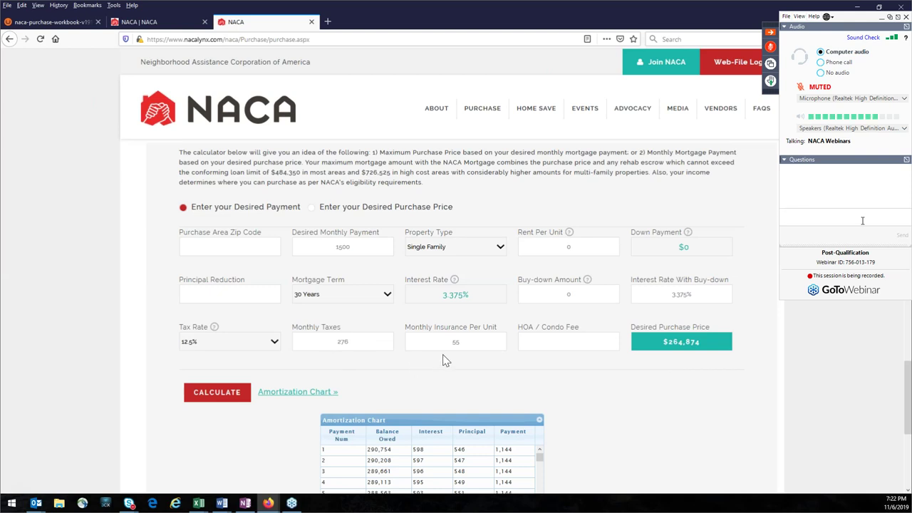
type("I think the pur")
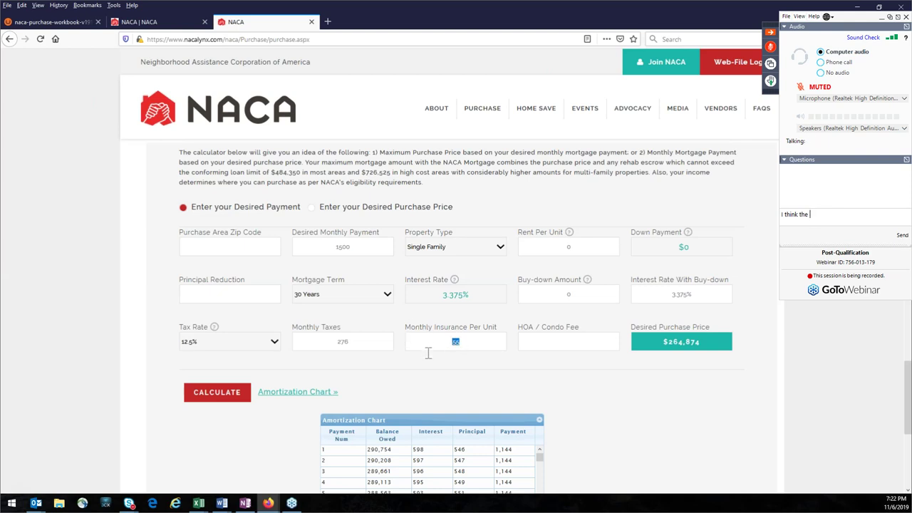
type("chaser wan")
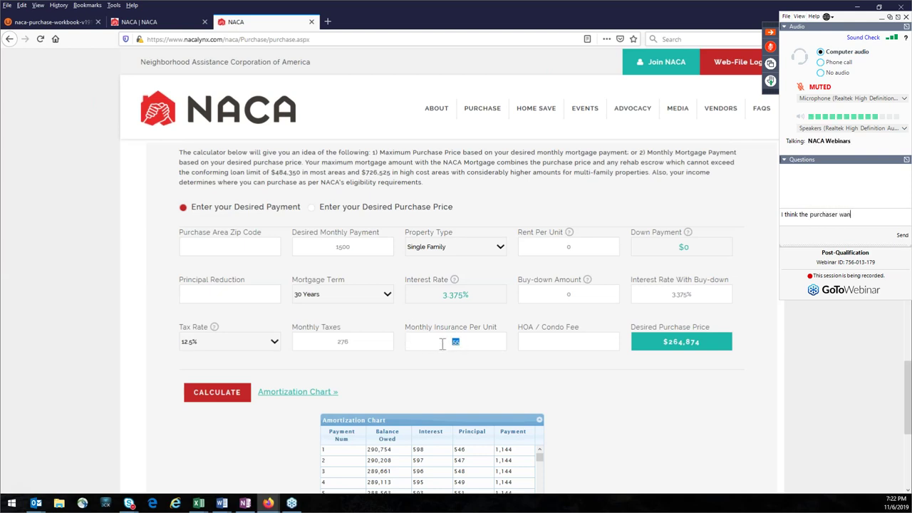
type("ts to know amoun")
key("BackSpace")
key("BackSpace")
key("BackSpace")
key("BackSpace")
key("BackSpace")
key("BackSpace")
key("BackSpace")
key("BackSpace")
key("BackSpace")
key("BackSpace")
key("BackSpace")
key("BackSpace")
key("BackSpace")
key("BackSpace")
key("BackSpace")
key("BackSpace")
key("BackSpace")
key("BackSpace")
key("BackSpace")
key("BackSpace")
scroll(443, 363, "up", 1)
key("BackSpace")
key("BackSpace")
key("BackSpace")
key("BackSpace")
key("BackSpace")
key("BackSpace")
key("BackSpace")
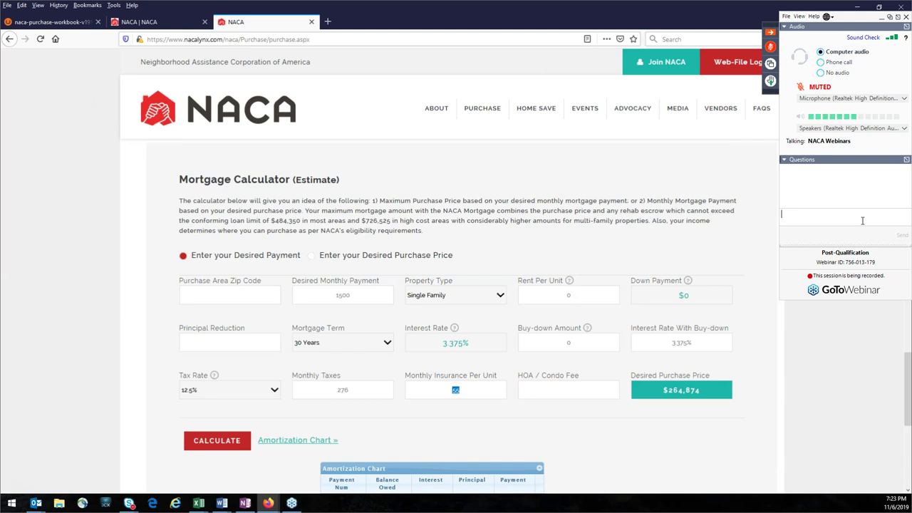
left_click(548, 431)
double_click(456, 390)
left_click(201, 396)
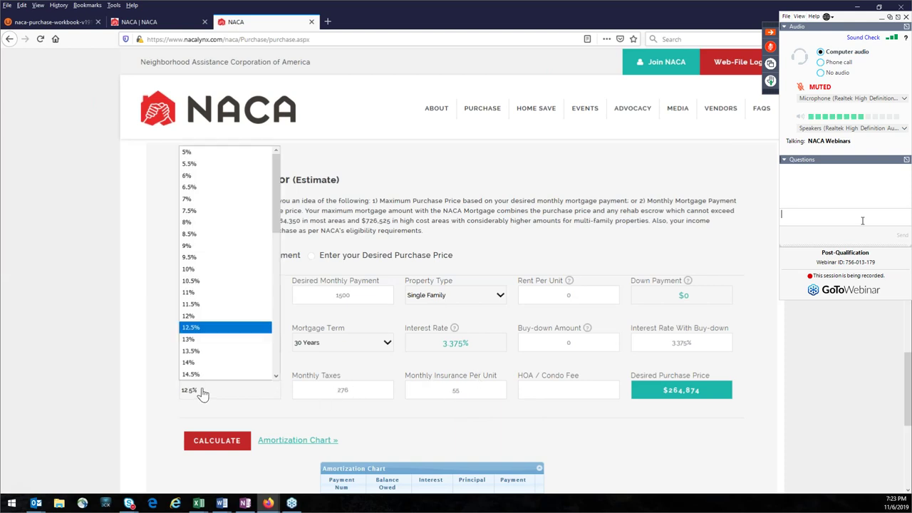
left_click(201, 328)
left_click_drag(479, 349, 426, 348)
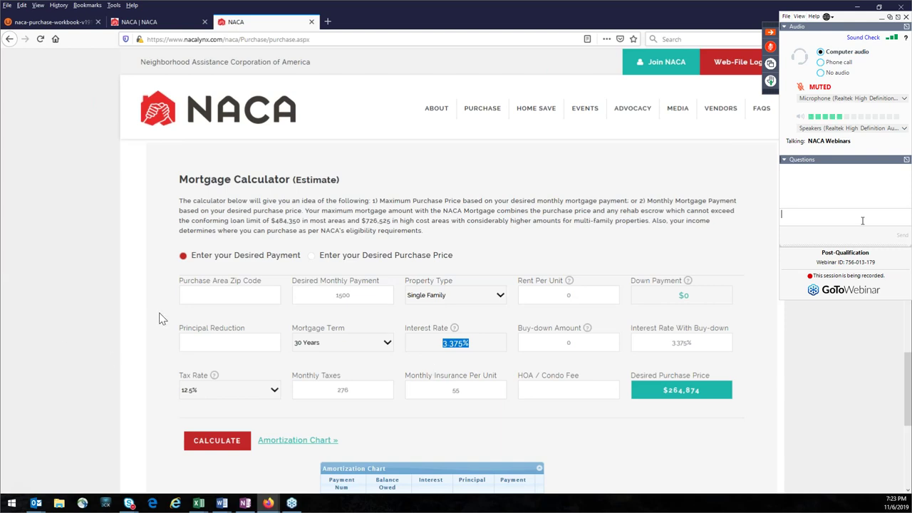
left_click(481, 432)
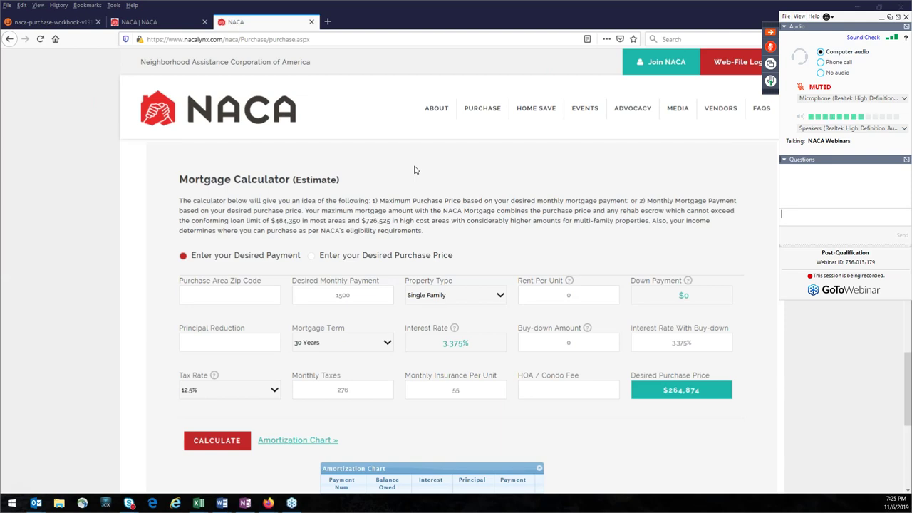
Step: Hide the GoToWebinar control panel, leaving the tax rate and monthly taxes unchanged
left_click(277, 392)
left_click(278, 395)
left_click(337, 391)
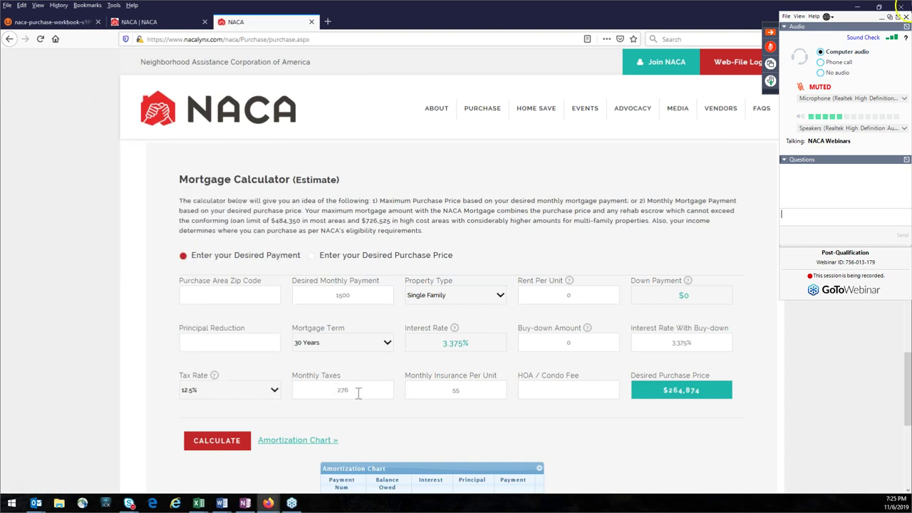
left_click(770, 33)
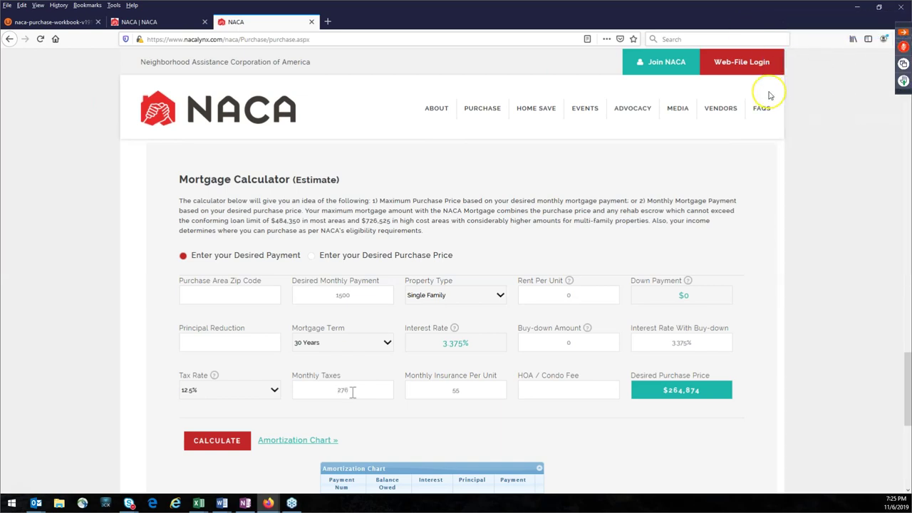
Step: Try tax rates 11.5%, 11%, 10%, 9% and 8.5%, settling on 9.5% for $277,768
left_click(275, 396)
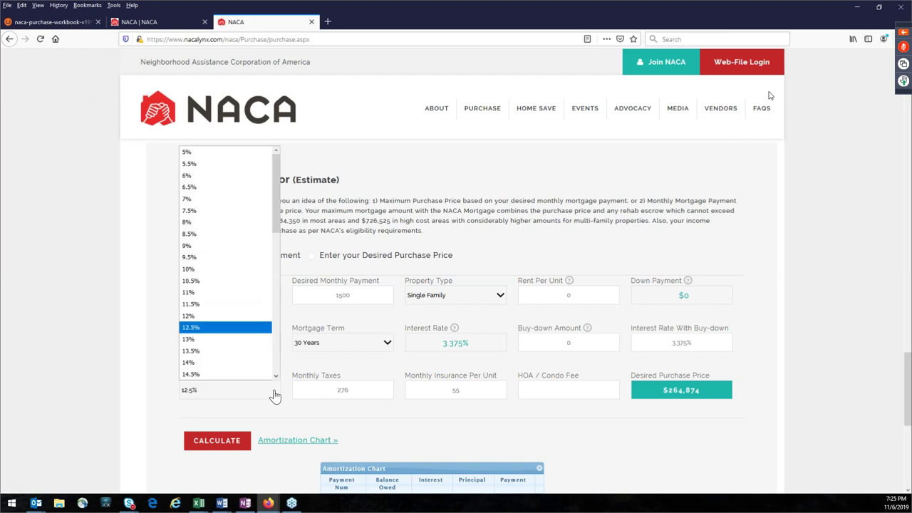
left_click(221, 305)
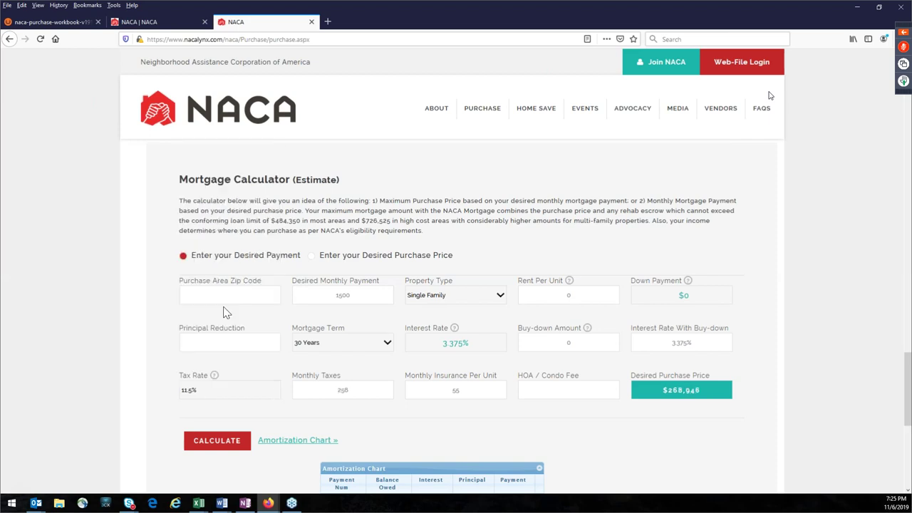
left_click(262, 398)
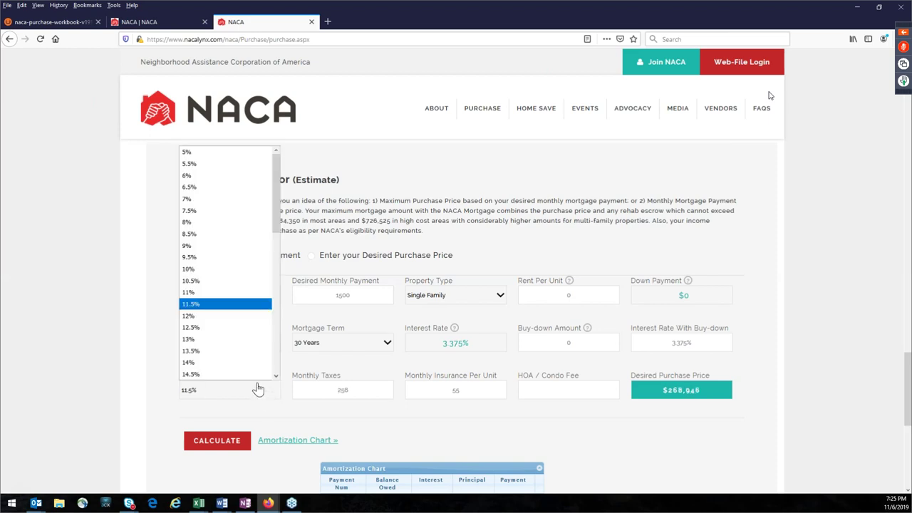
left_click(220, 296)
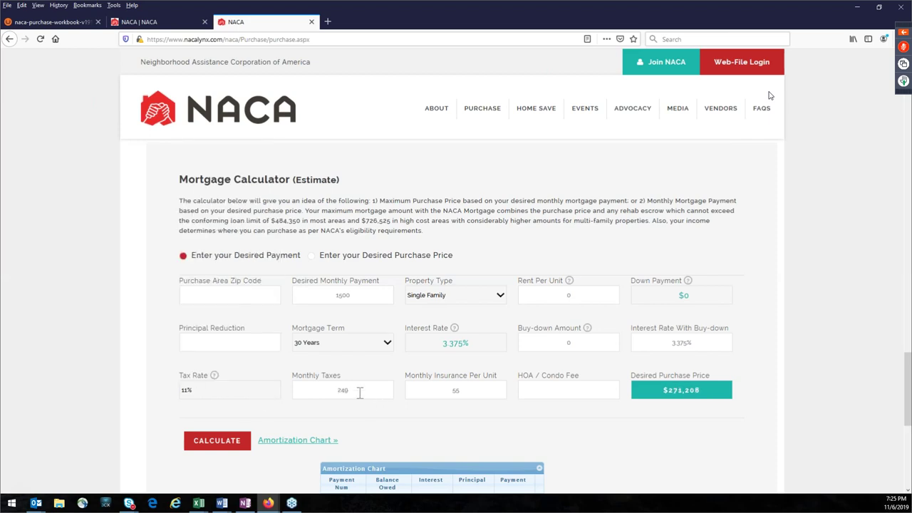
left_click(260, 397)
left_click(225, 270)
left_click(237, 400)
left_click(230, 255)
left_click(223, 394)
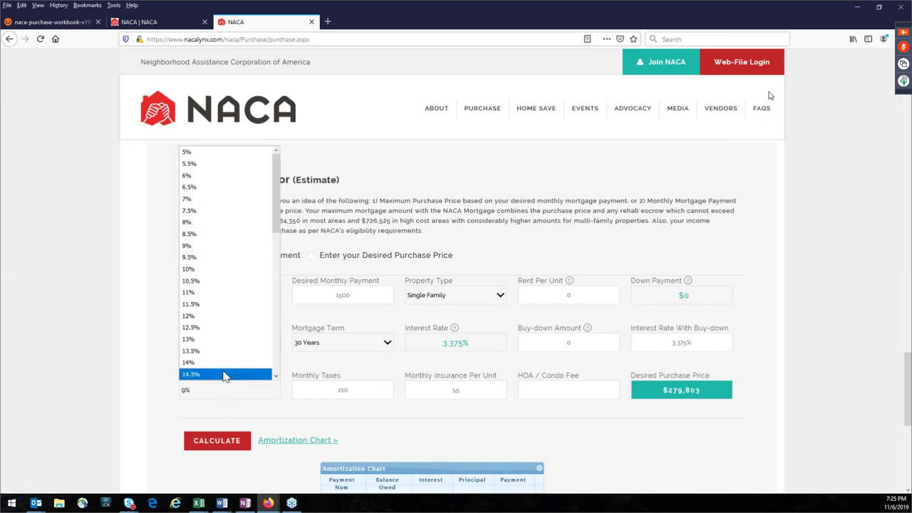
left_click(235, 235)
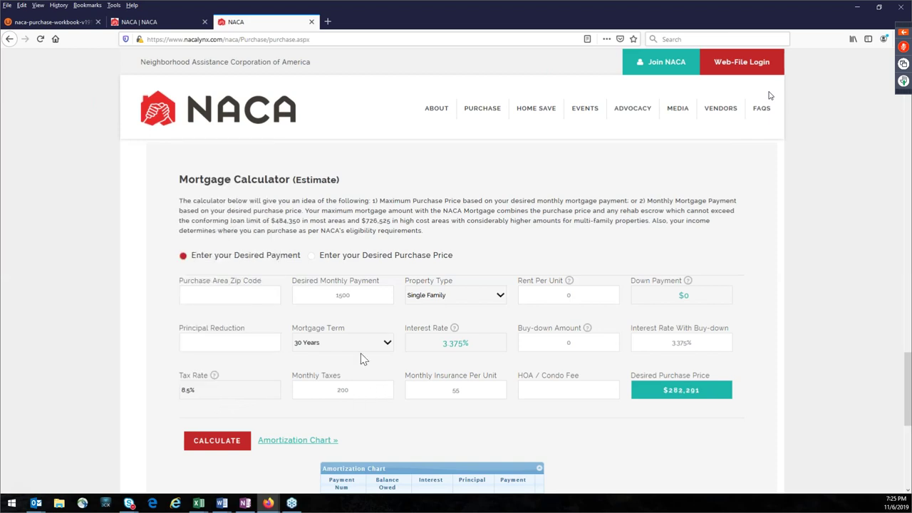
left_click(224, 391)
left_click(231, 258)
left_click_drag(663, 390, 696, 415)
Step: Set the tax rate to 12.5%
double_click(334, 293)
left_click(247, 393)
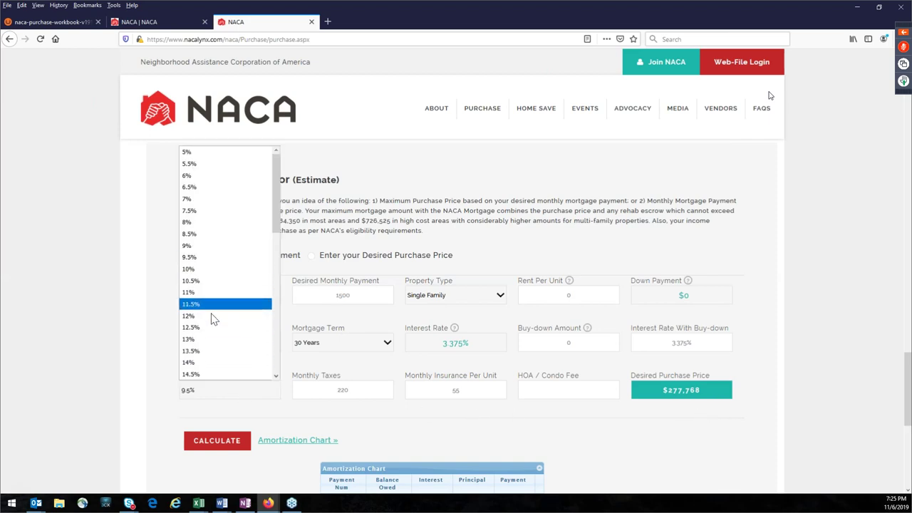
left_click(211, 330)
Step: Change the monthly insurance from 55 to 20
double_click(434, 391)
type("75")
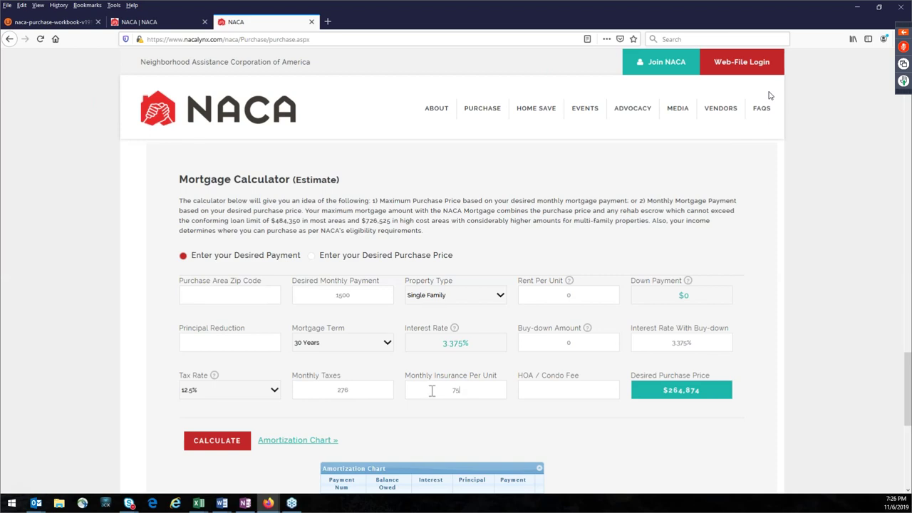
left_click(433, 428)
double_click(457, 391)
type("50")
key("BackSpace")
key("BackSpace")
type("20")
Step: Add a 150 HOA / condo fee and recalculate the purchase price
left_click(598, 397)
type("150")
left_click(527, 420)
left_click_drag(661, 394, 722, 401)
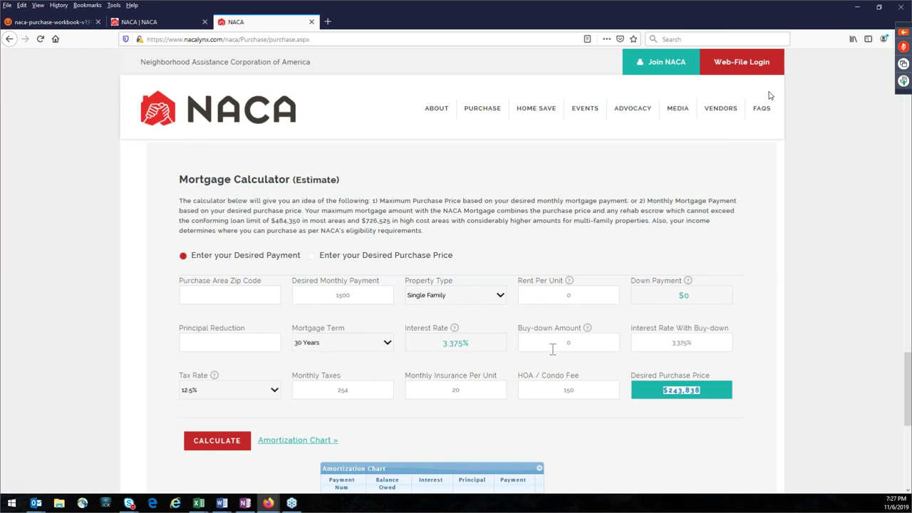
Step: Delete the 150 HOA fee so the purchase price recalculates
left_click(576, 428)
left_click_drag(590, 396, 519, 388)
key("BackSpace")
scroll(515, 427, "down", 1)
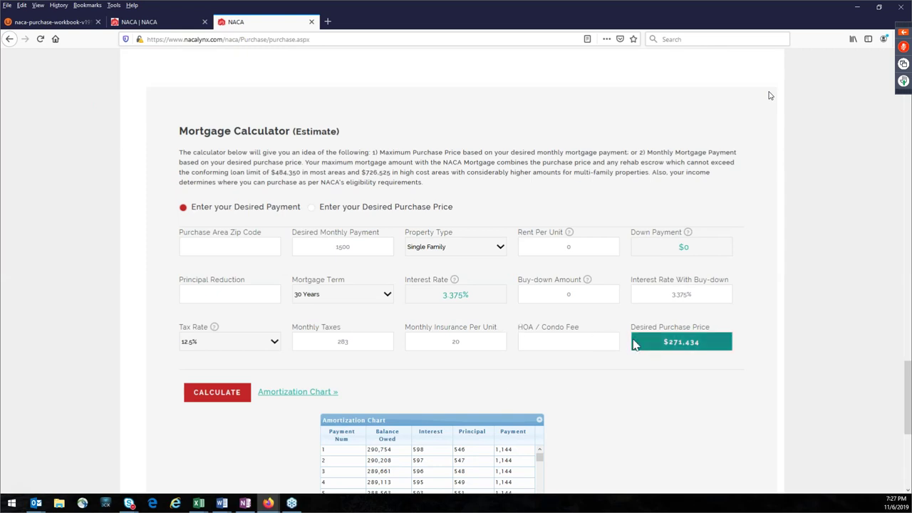
Step: Point out the $271,434 price, 3.375% rate, 1500 payment and principal reduction field
left_click_drag(653, 348, 701, 349)
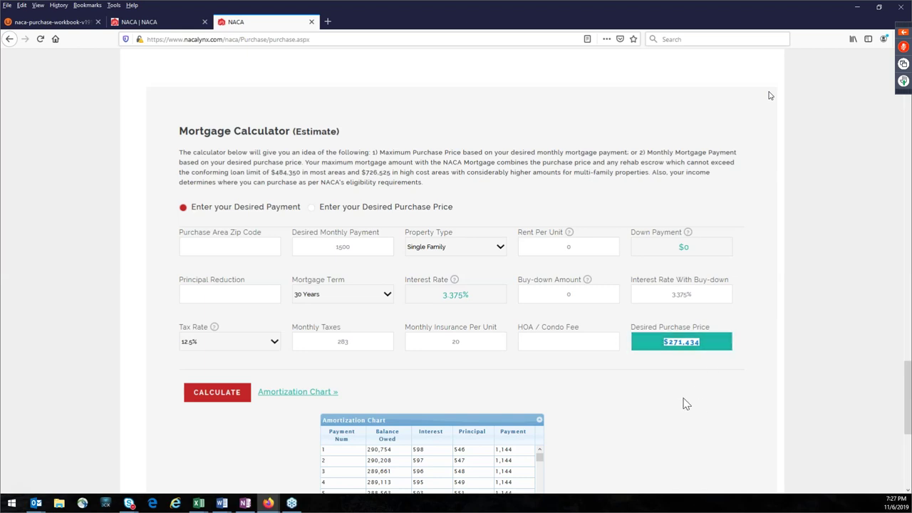
left_click(453, 297)
left_click(624, 381)
double_click(337, 247)
left_click_drag(662, 349, 697, 406)
left_click(684, 426)
left_click(205, 295)
left_click_drag(440, 295, 480, 297)
left_click(242, 295)
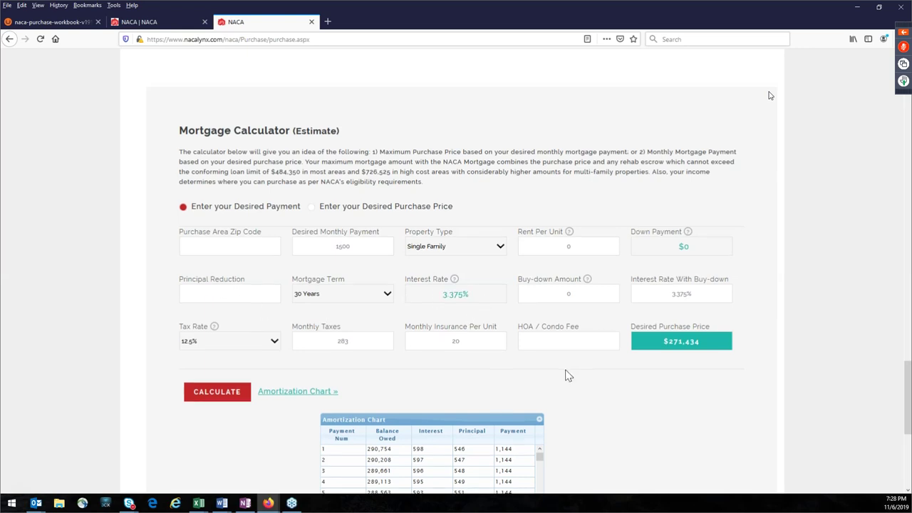
scroll(566, 375, "down", 1)
Step: Reload the calculator to clear it and enter a 1500 desired monthly payment
right_click(260, 385)
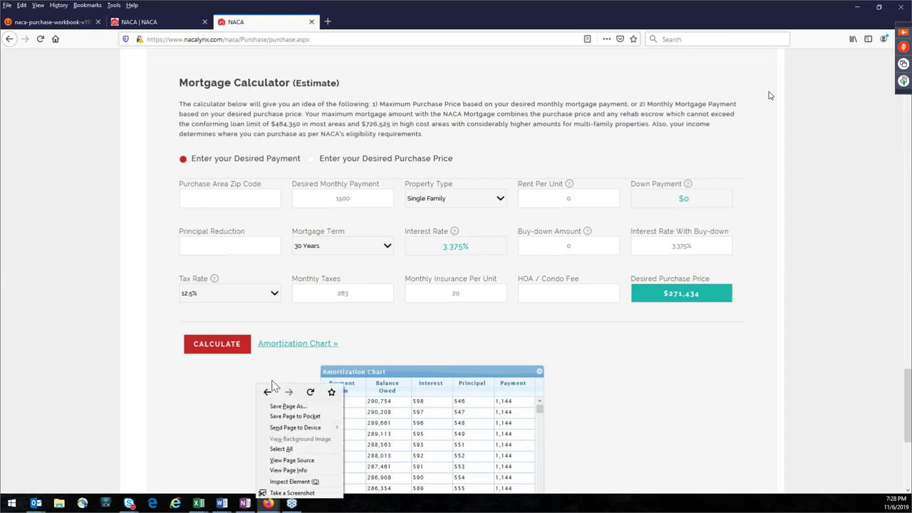
left_click(311, 392)
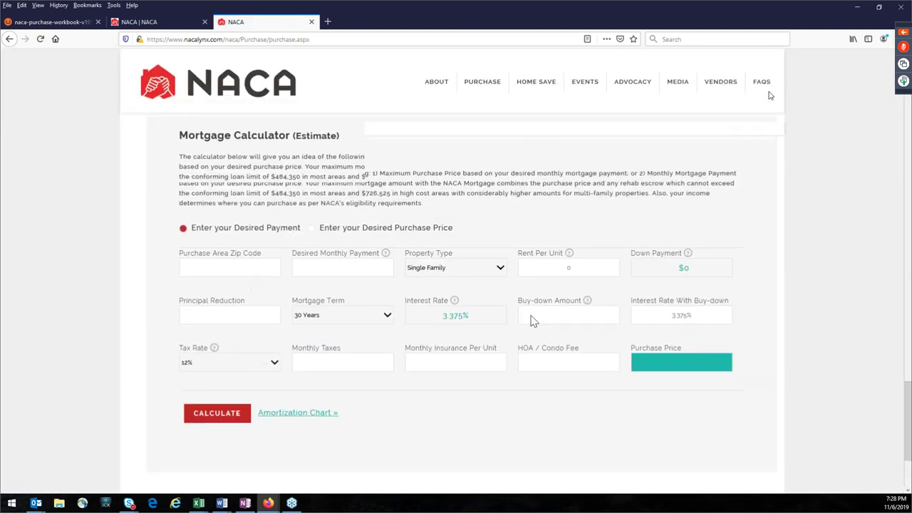
left_click(335, 231)
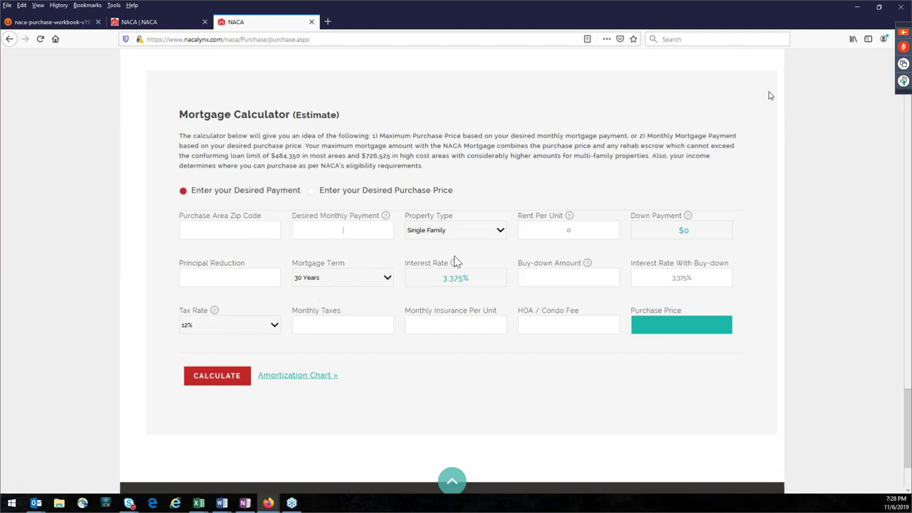
type("1500")
Step: Choose a 12.5% tax rate, enter 55 monthly insurance and a 10000 principal reduction
left_click(225, 327)
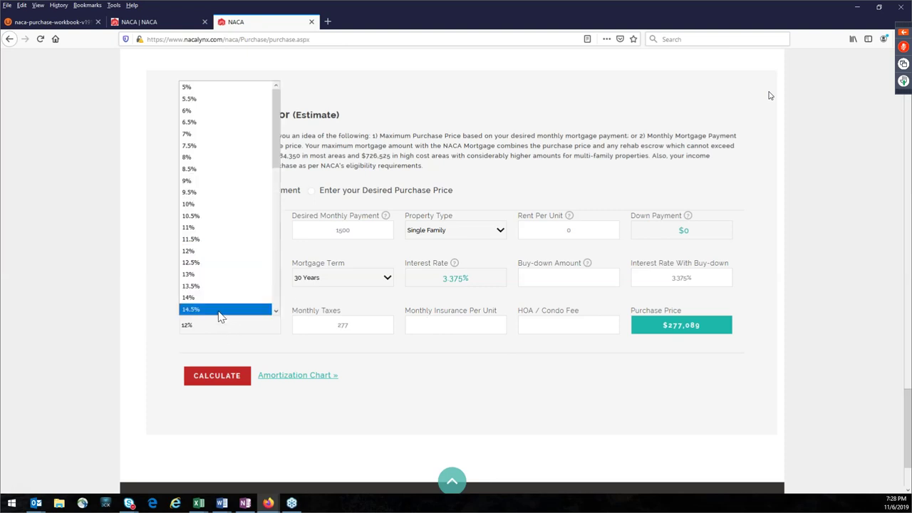
left_click(206, 263)
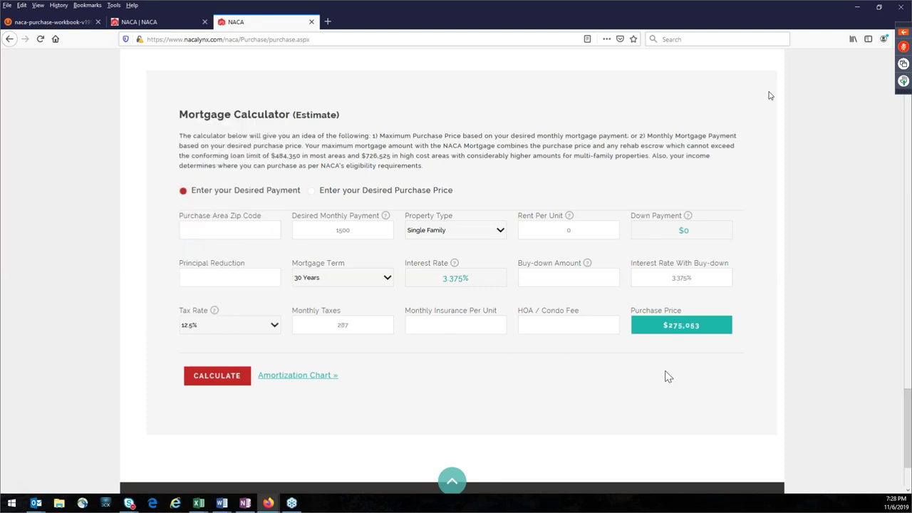
type("55")
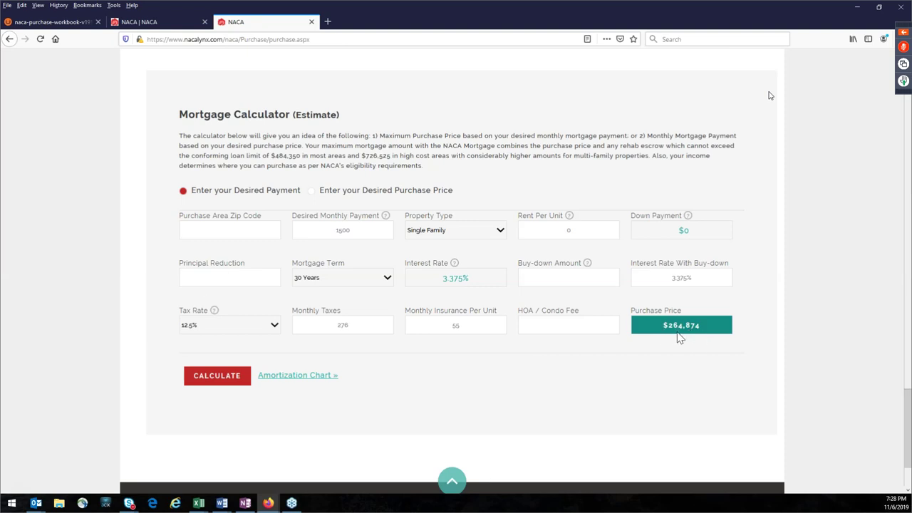
left_click(229, 278)
type("10000")
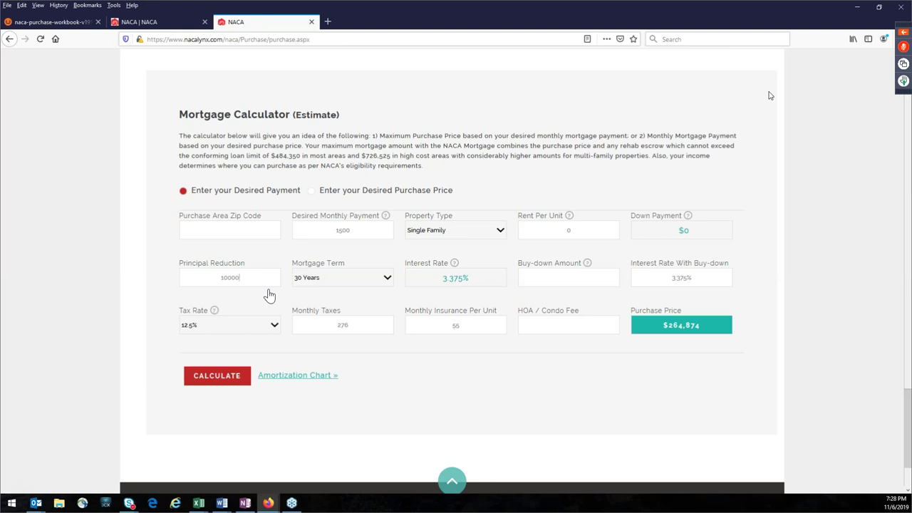
Step: Apply the 10000 principal reduction, giving $274,874, then delete it
left_click(369, 354)
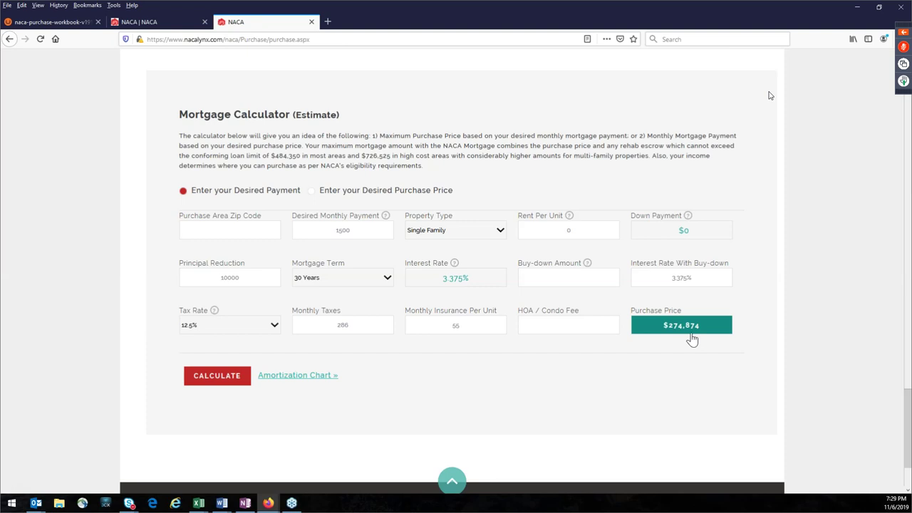
left_click_drag(246, 277, 169, 276)
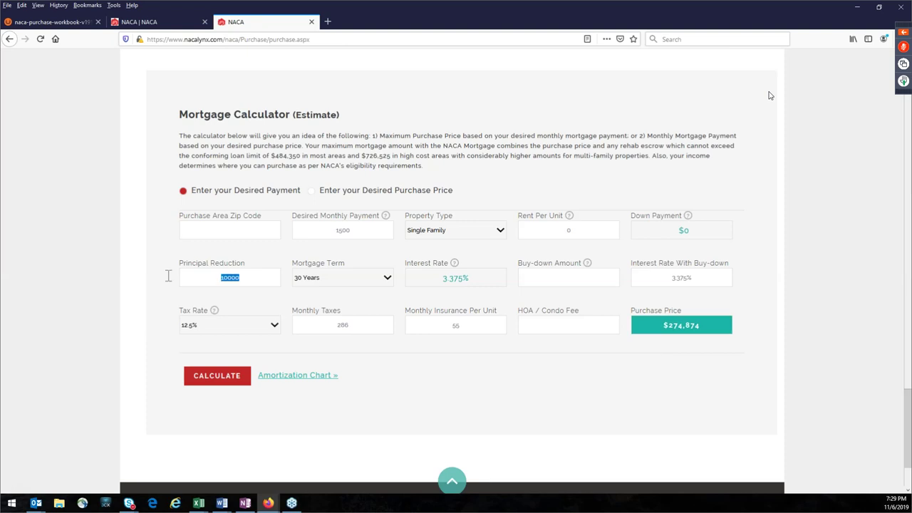
key("BackSpace")
Step: Enter a 10000 buy-down amount, lowering the rate to 2.519% for a $289,314 price
left_click(568, 280)
type("10000")
key("Tab")
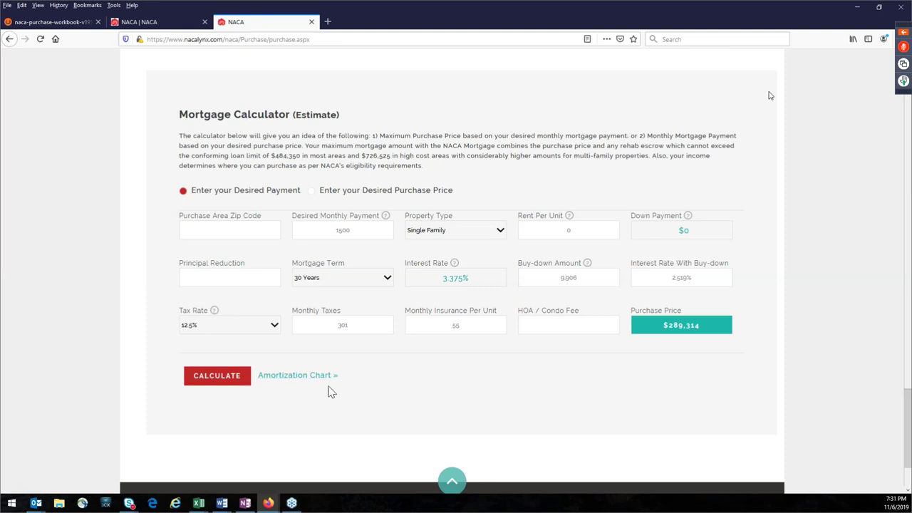
Step: Show the amortization chart for the $289,314 purchase price
left_click(280, 377)
scroll(415, 386, "down", 2)
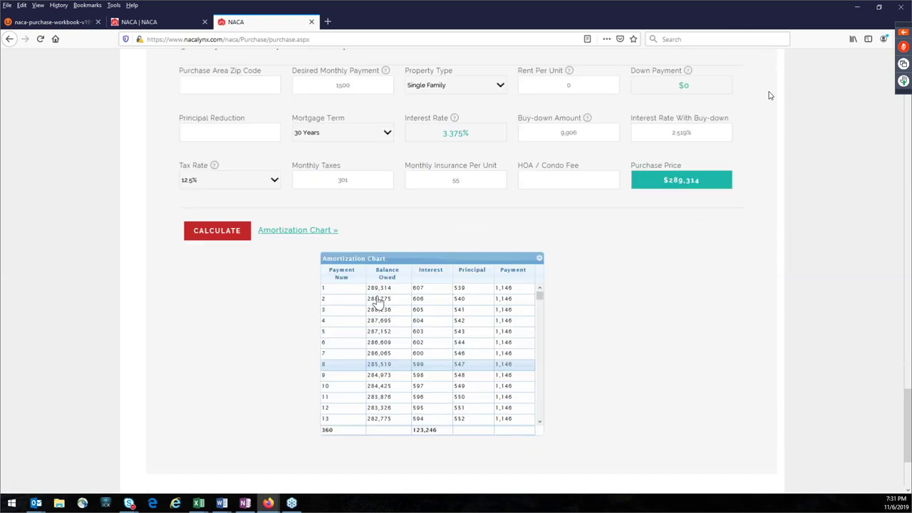
left_click_drag(392, 293, 362, 295)
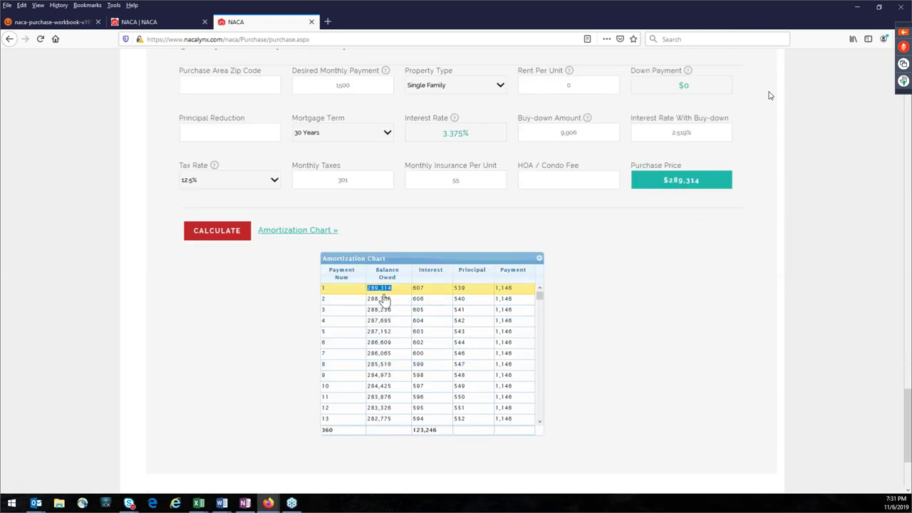
Step: Highlight the first payment's interest, the 360-payment total interest, and the early payment rows through row 7
double_click(417, 289)
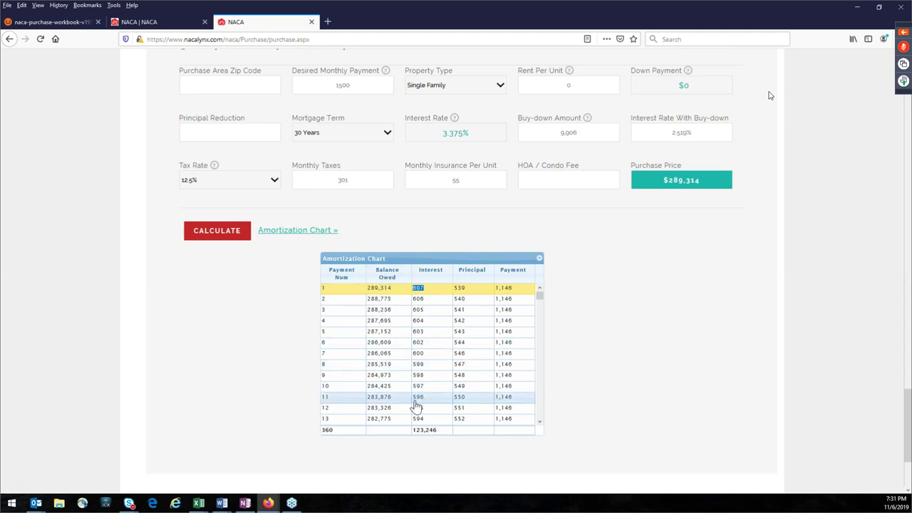
left_click_drag(436, 431, 410, 439)
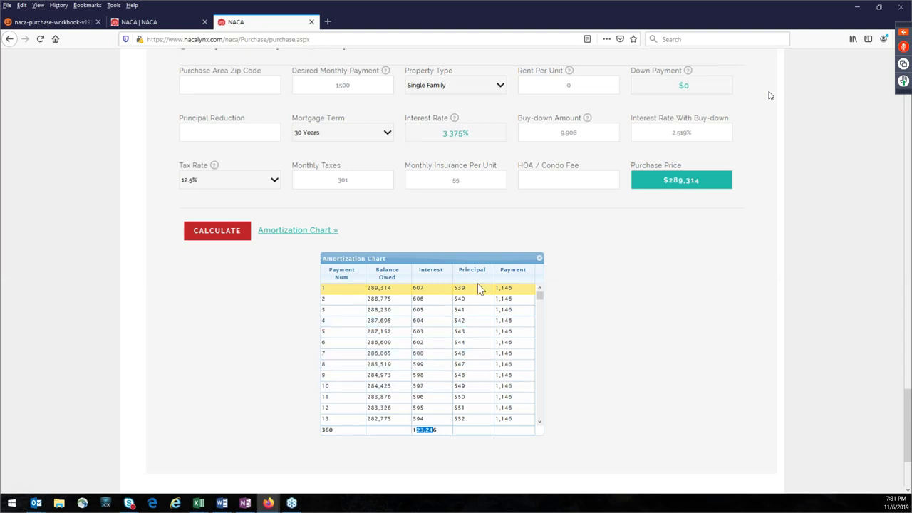
left_click_drag(462, 290, 472, 359)
left_click(472, 355)
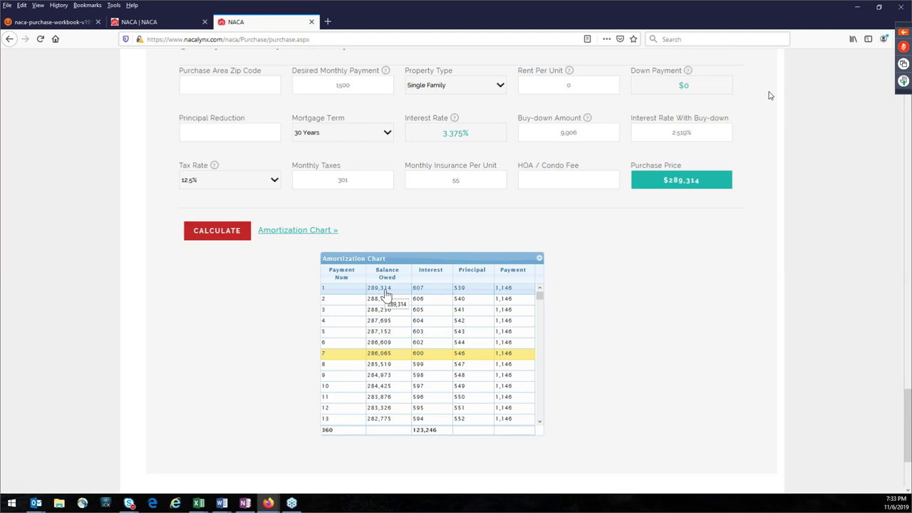
left_click_drag(391, 290, 357, 318)
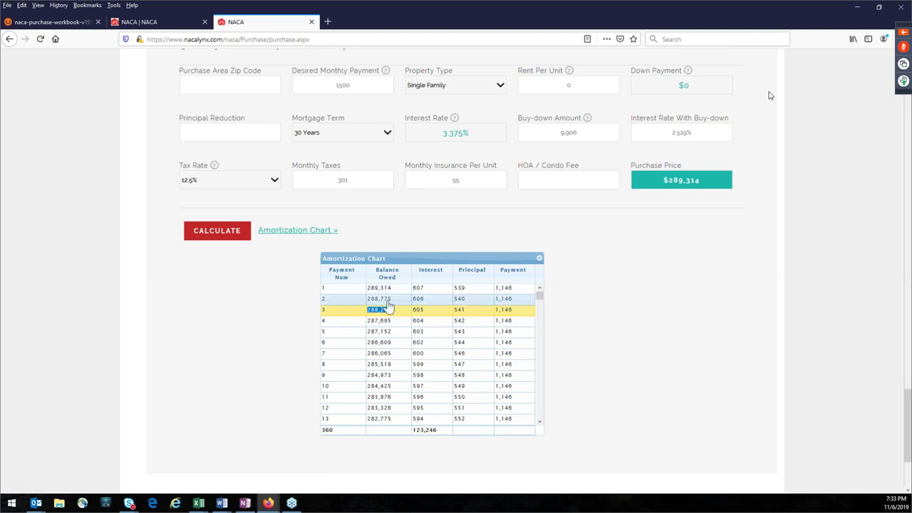
left_click_drag(458, 304, 465, 321)
left_click_drag(392, 322, 356, 324)
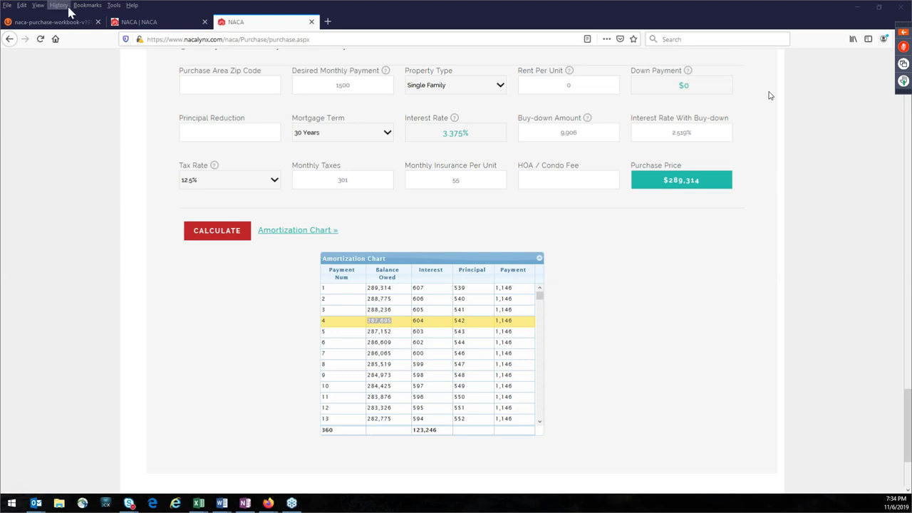
scroll(560, 263, "up", 5)
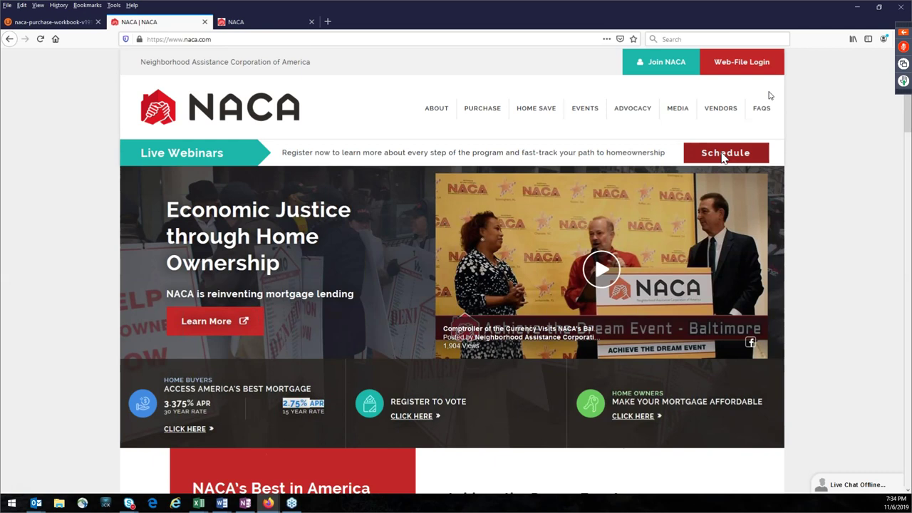
Step: Open the Schedule, scroll through the Upcoming Webinars list, and close it
left_click(722, 154)
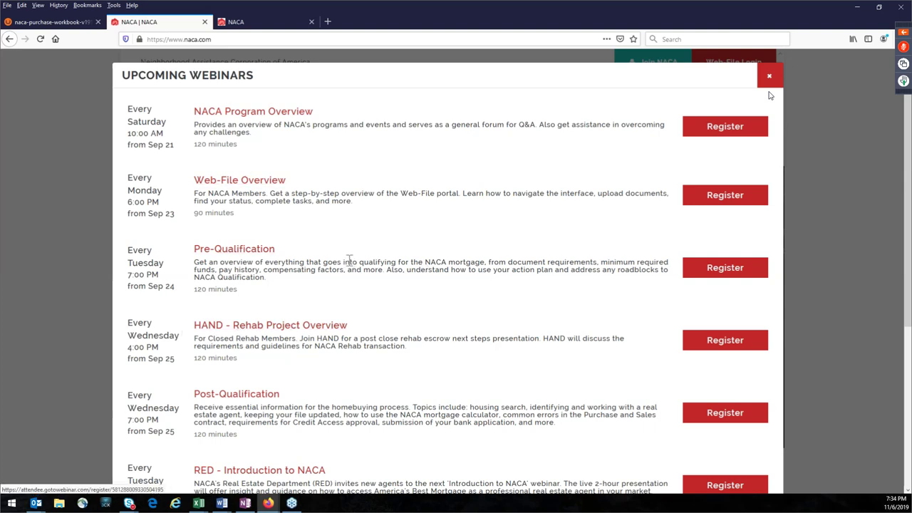
scroll(342, 307, "down", 1)
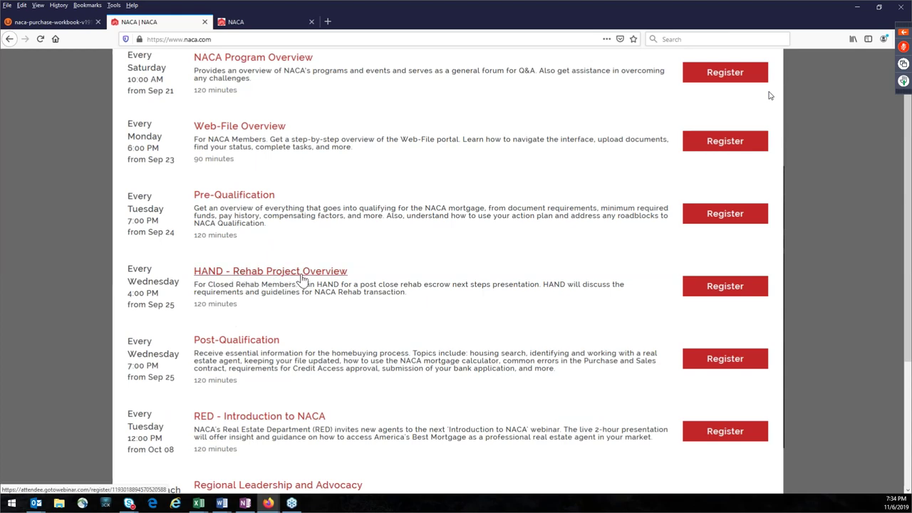
scroll(448, 285, "down", 3)
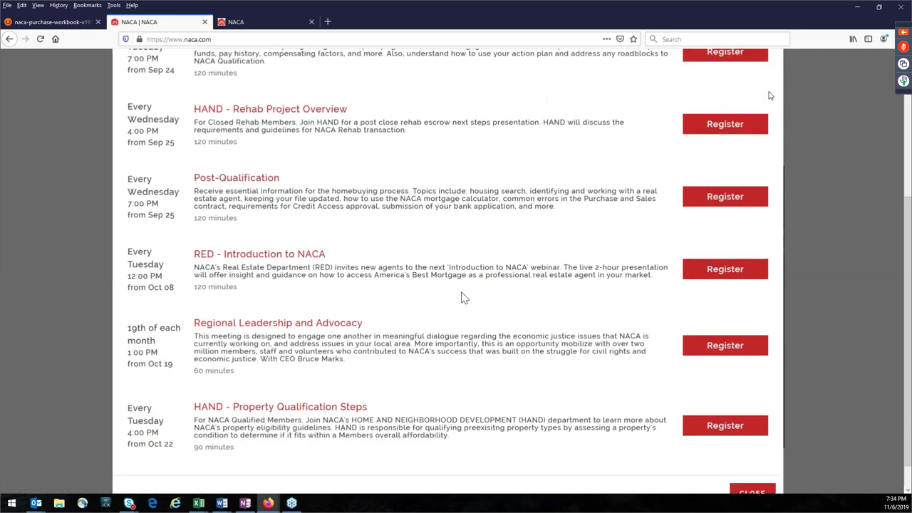
scroll(464, 296, "down", 1)
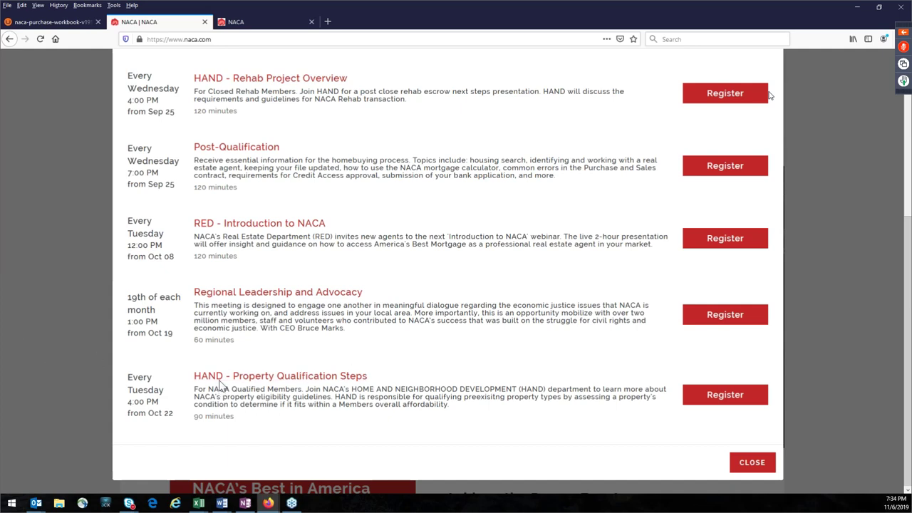
scroll(319, 318, "up", 4)
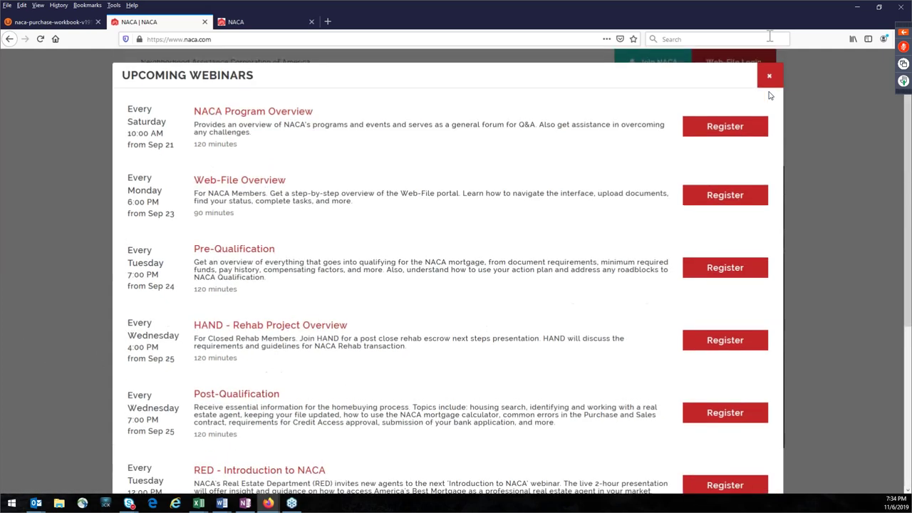
left_click(768, 76)
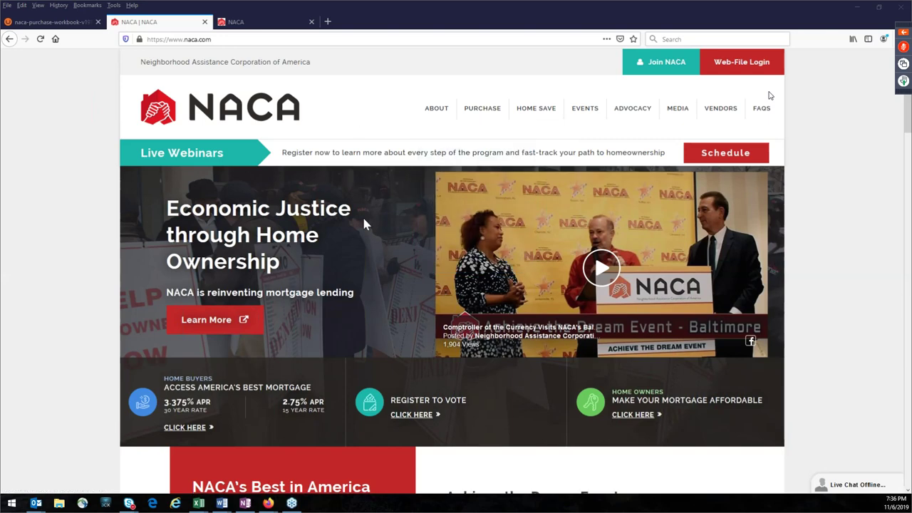
Step: Scroll to the Purchase Program and go to Search Locations
scroll(385, 342, "down", 5)
scroll(391, 360, "up", 2)
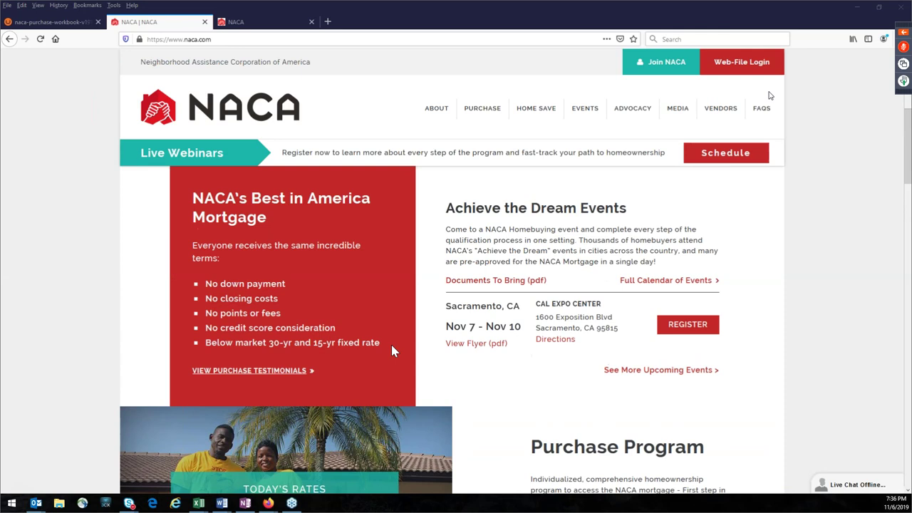
scroll(403, 353, "down", 3)
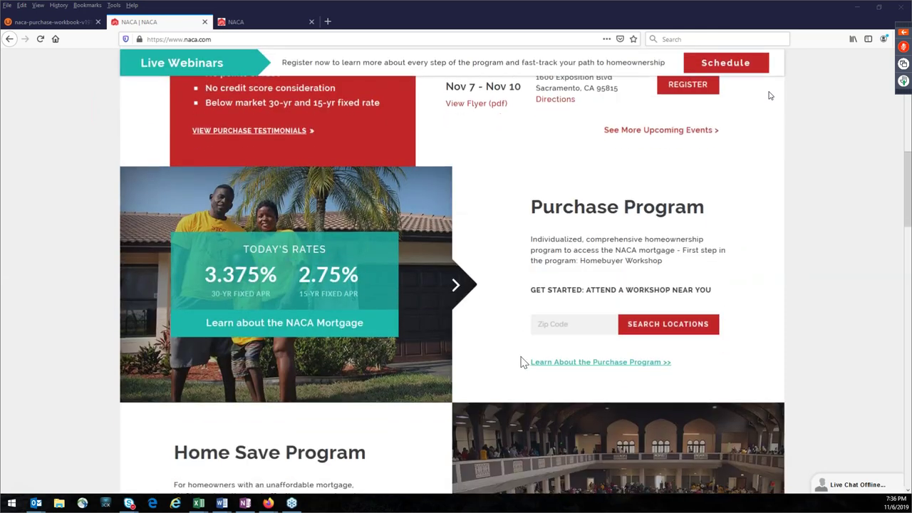
left_click(670, 326)
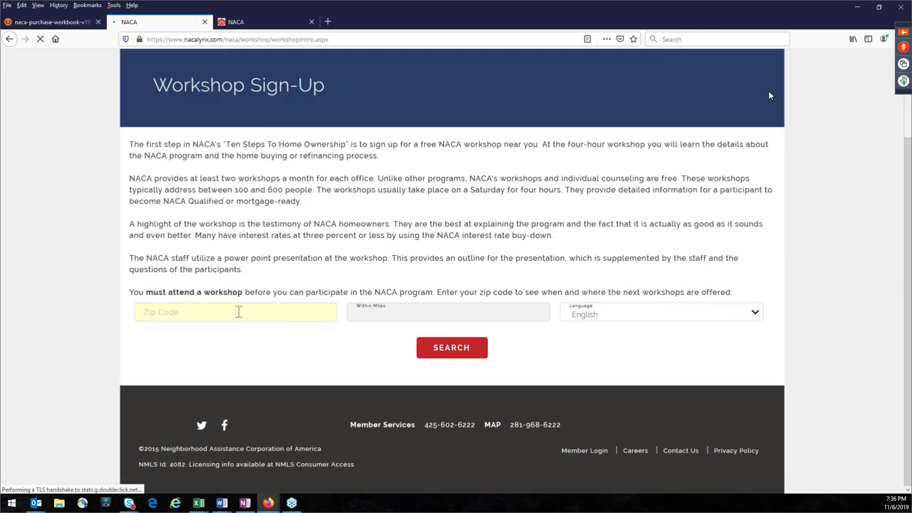
Step: Search for workshops within 50 miles of zip code 28226
left_click(239, 312)
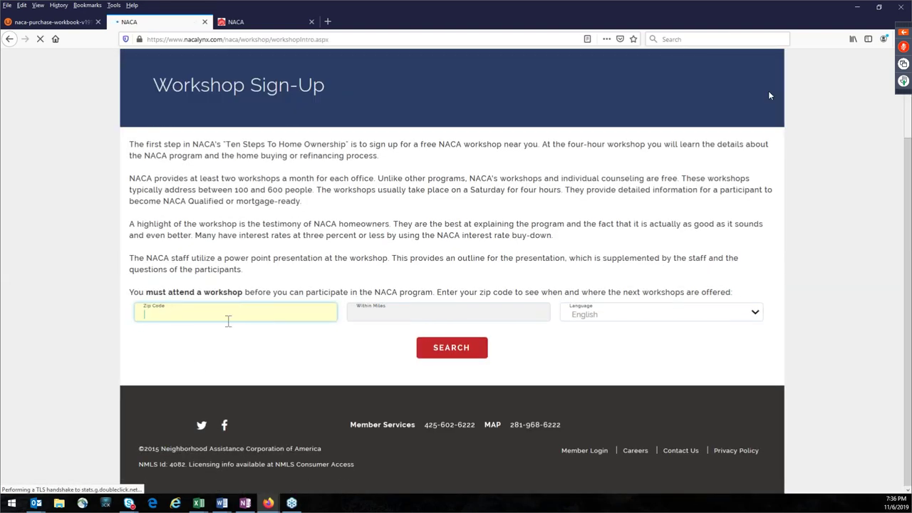
type("28226")
key("Tab")
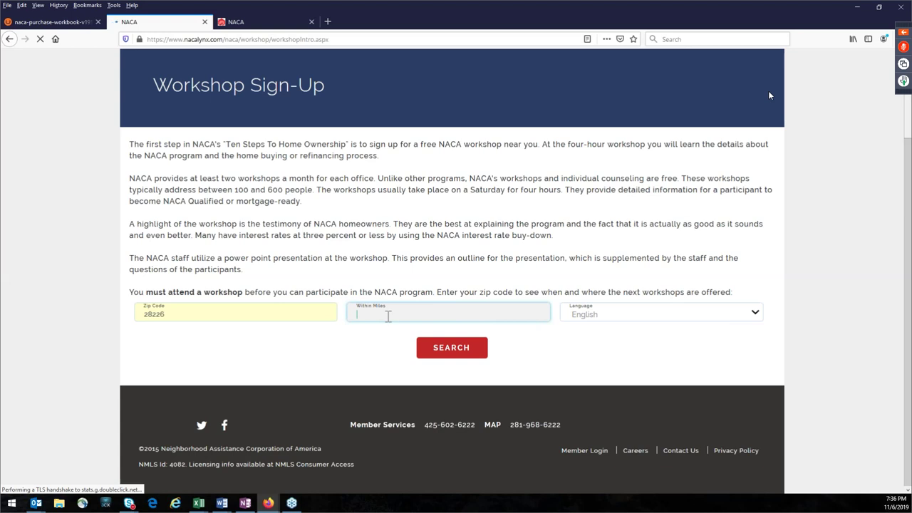
type("50")
left_click(457, 352)
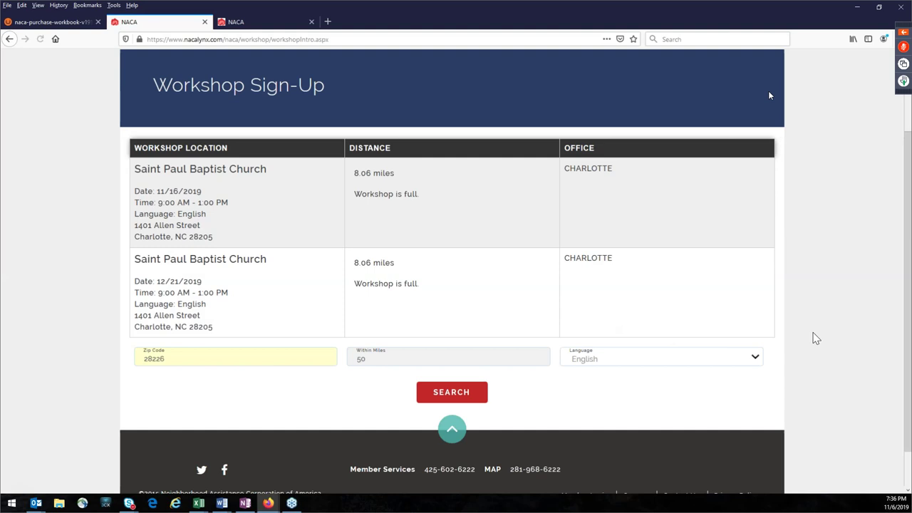
Step: Reload the 28226 workshop results twice, resending the search each time, then open a new tab
scroll(717, 337, "up", 2)
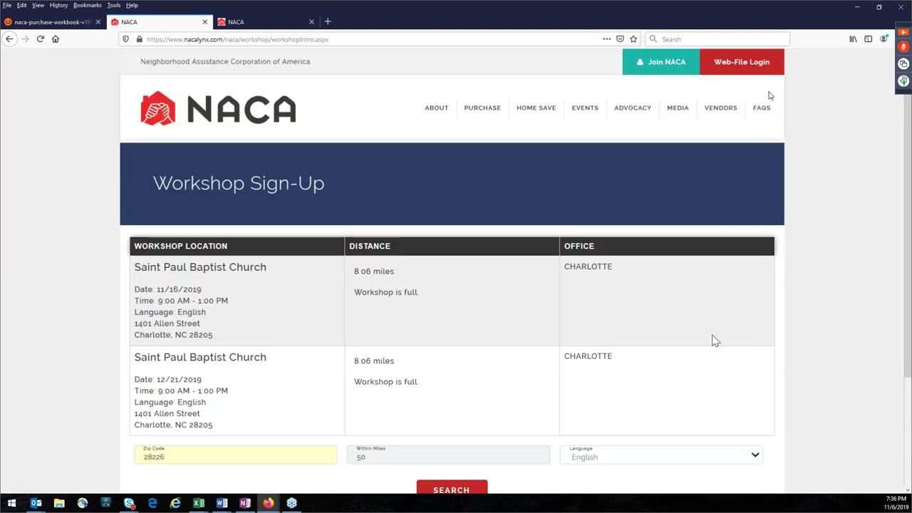
scroll(717, 342, "down", 1)
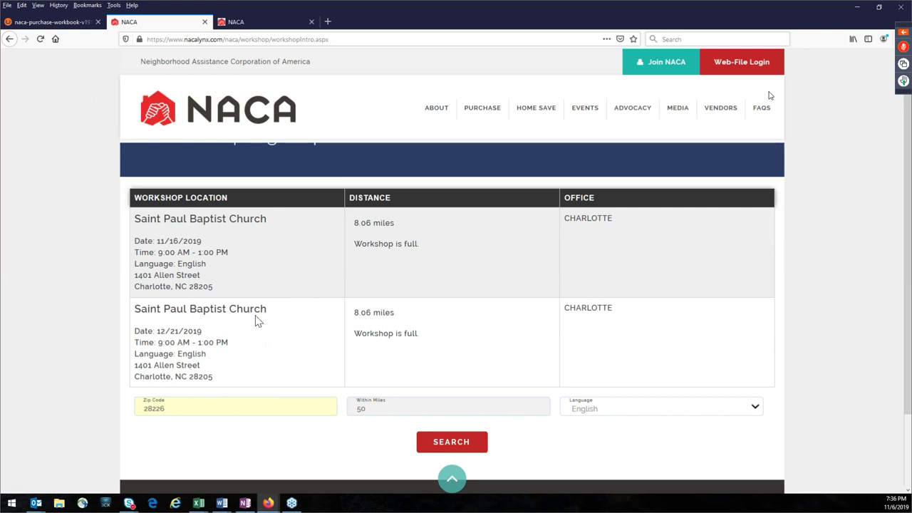
scroll(464, 321, "up", 1)
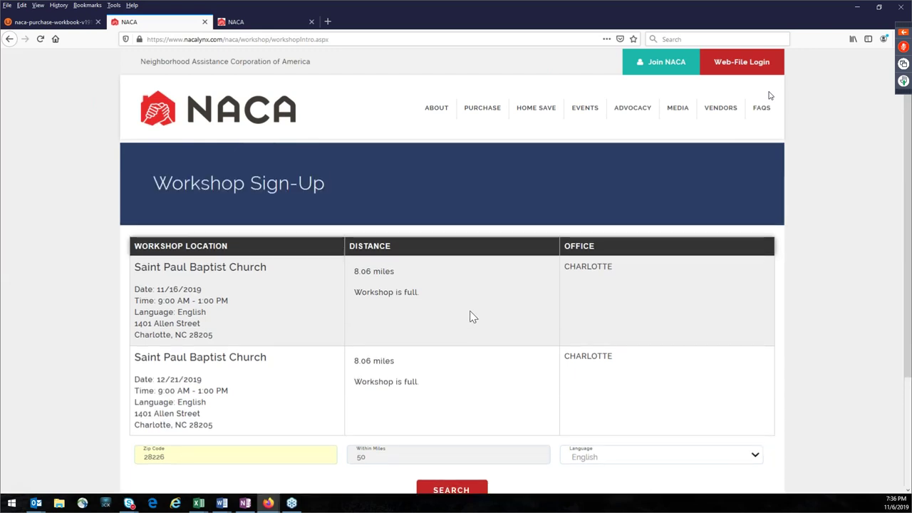
left_click(40, 39)
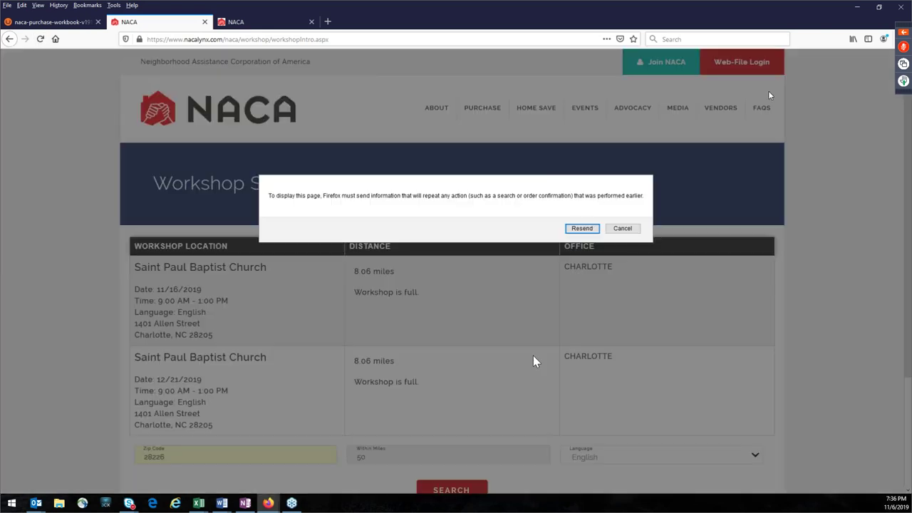
left_click(581, 229)
scroll(681, 321, "down", 2)
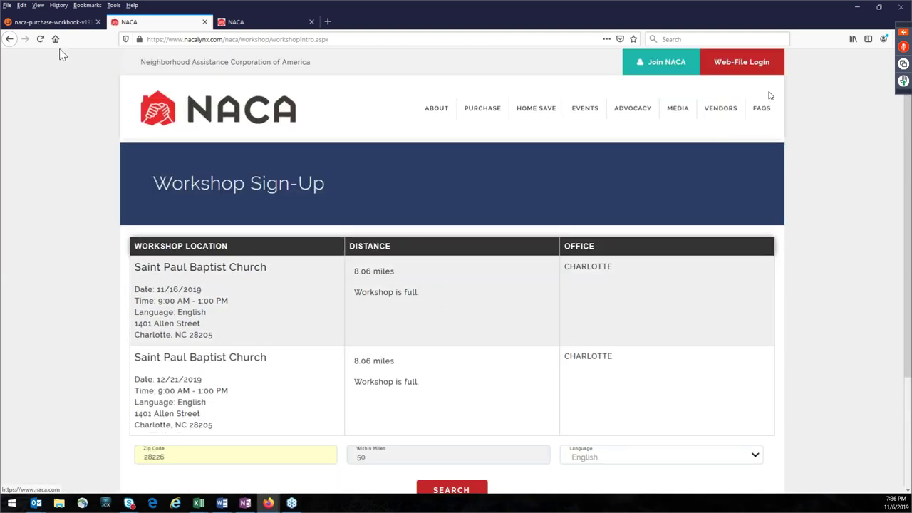
left_click(40, 39)
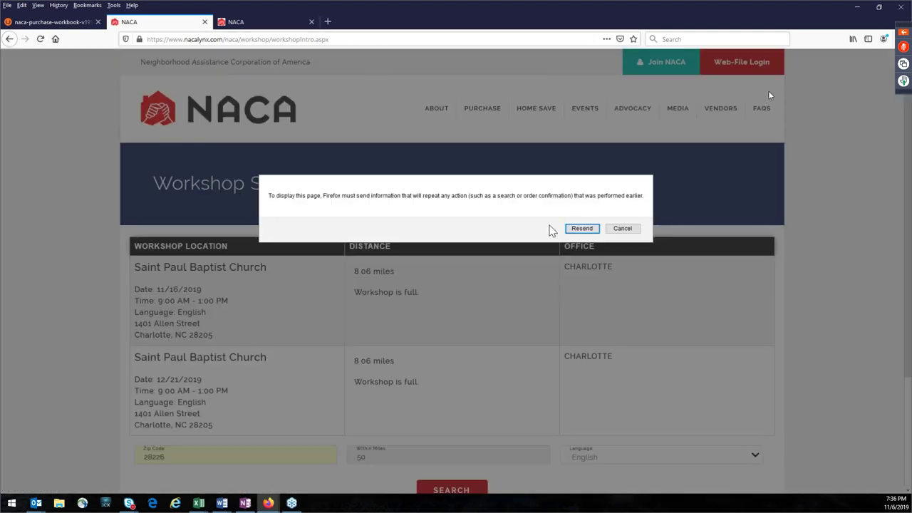
left_click(580, 228)
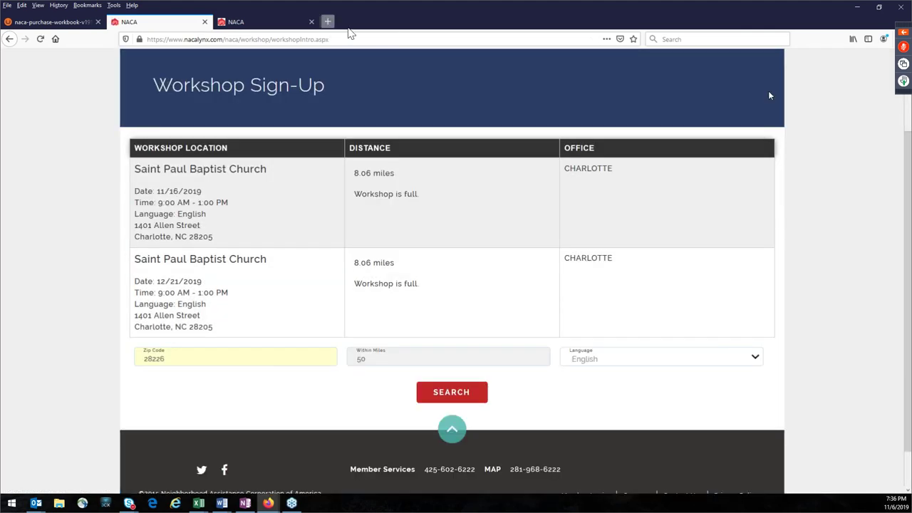
left_click(328, 22)
Step: Load the NACA home page from Top Sites and scroll through it
left_click(382, 187)
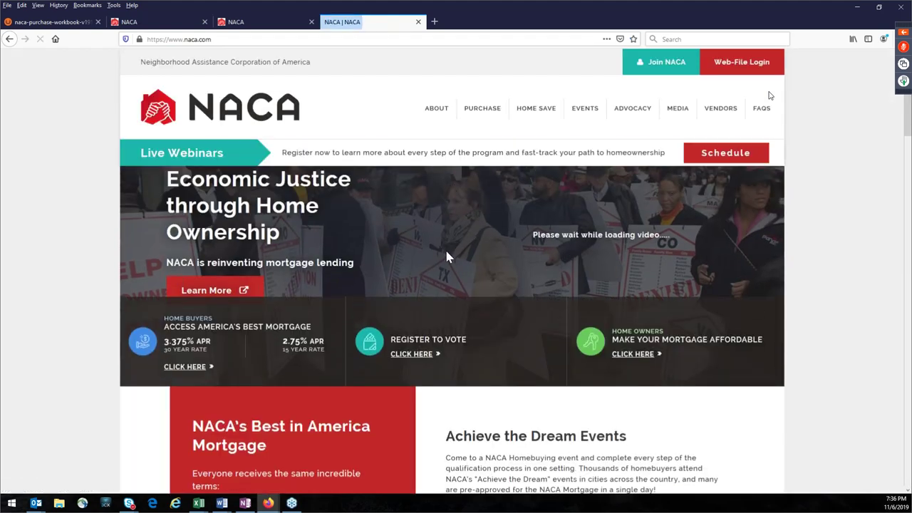
scroll(737, 312, "down", 5)
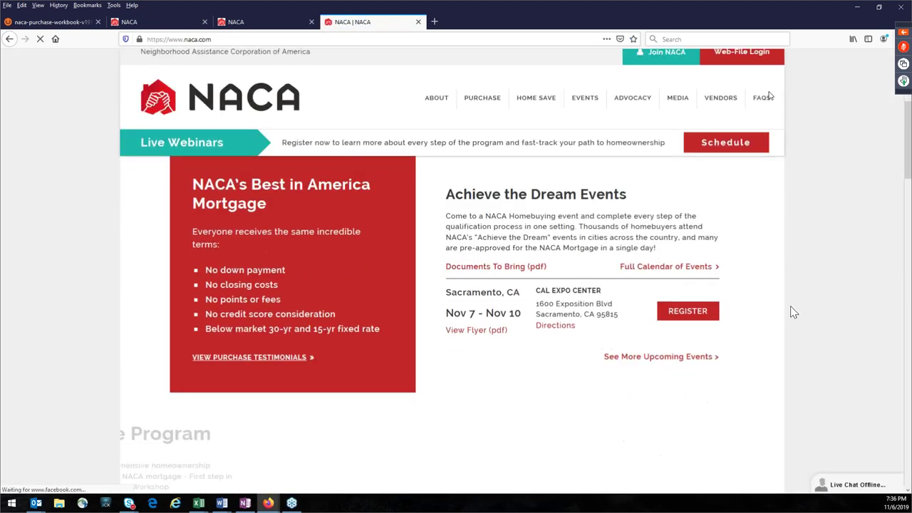
scroll(793, 312, "down", 5)
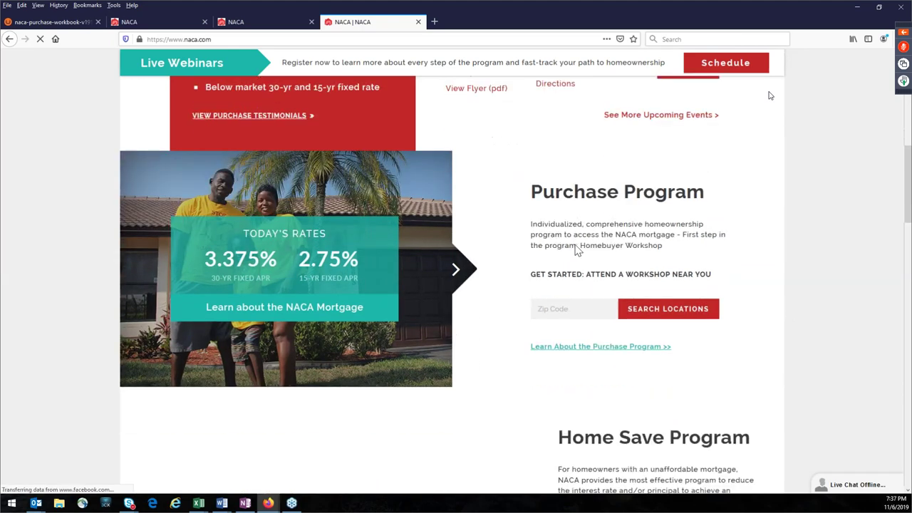
scroll(749, 254, "up", 2)
scroll(774, 281, "down", 1)
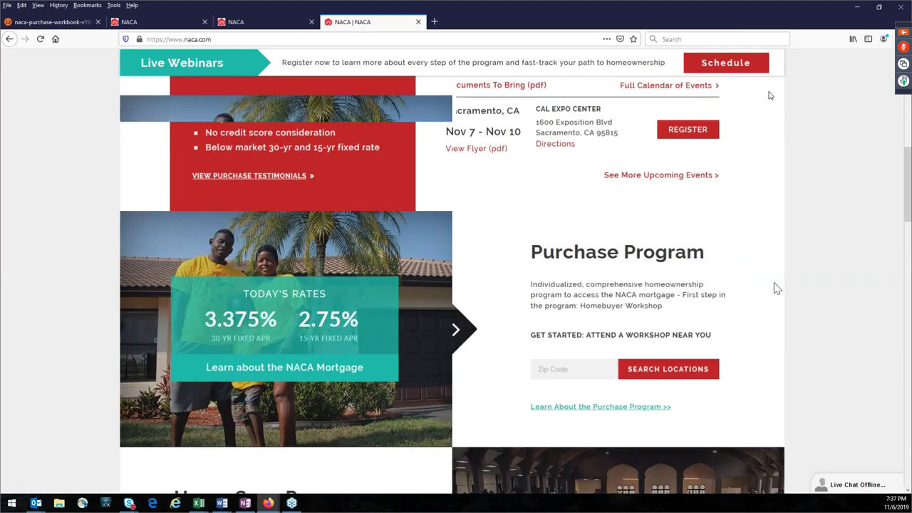
scroll(766, 286, "down", 2)
scroll(737, 269, "up", 10)
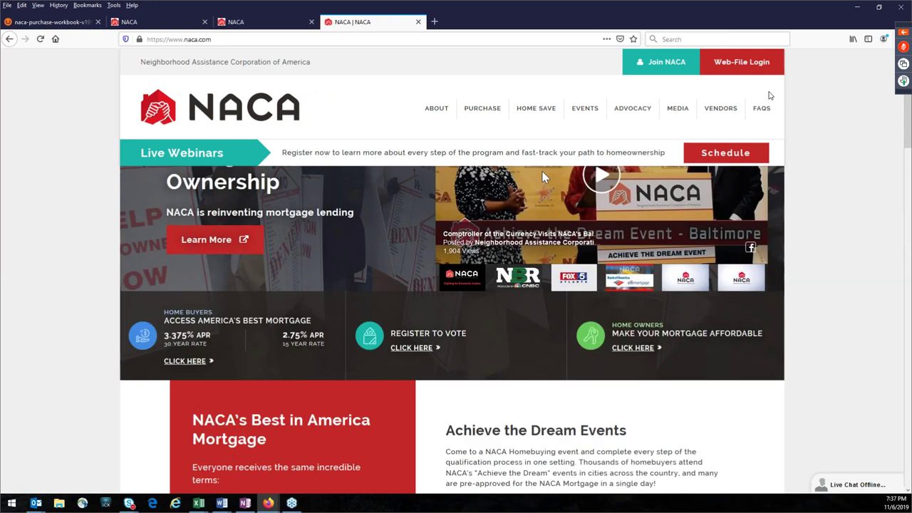
Step: Go to the Purchase Program page, scroll to Getting Started, and open another new tab
mouse_move(482, 112)
left_click(491, 140)
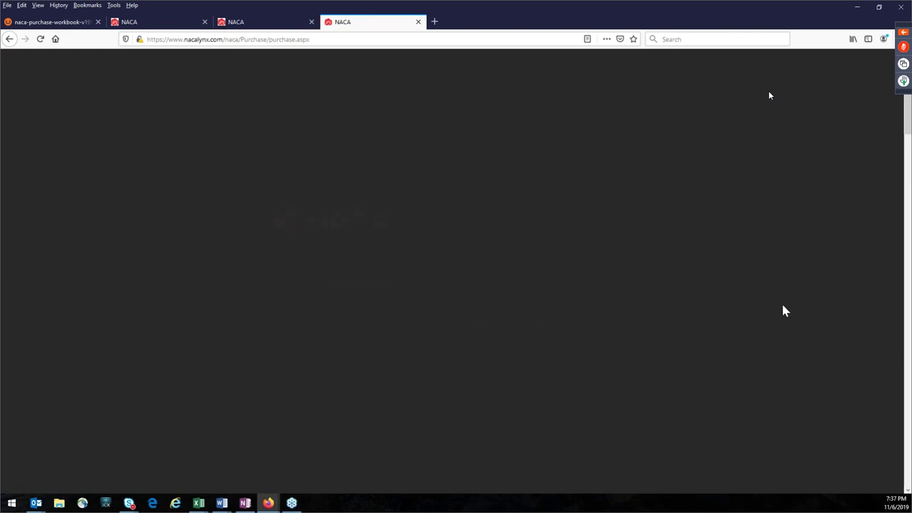
scroll(816, 348, "down", 3)
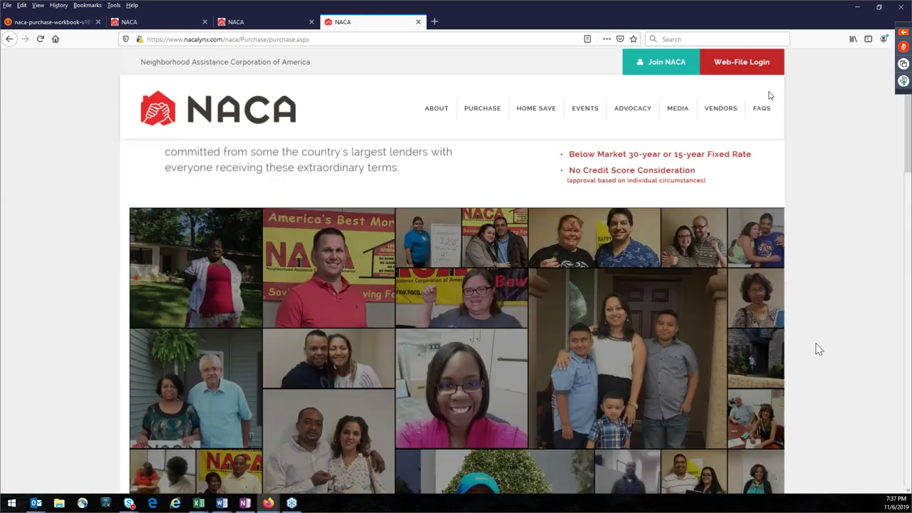
scroll(818, 349, "down", 10)
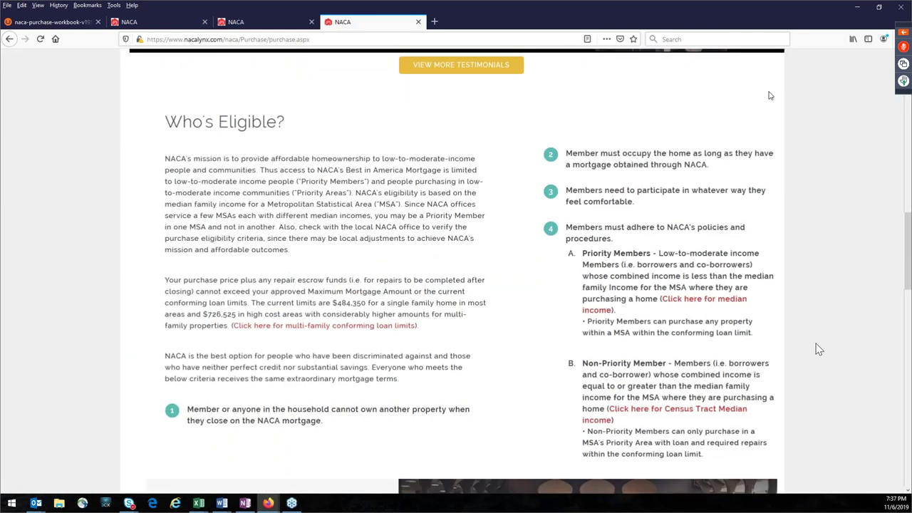
scroll(818, 350, "down", 5)
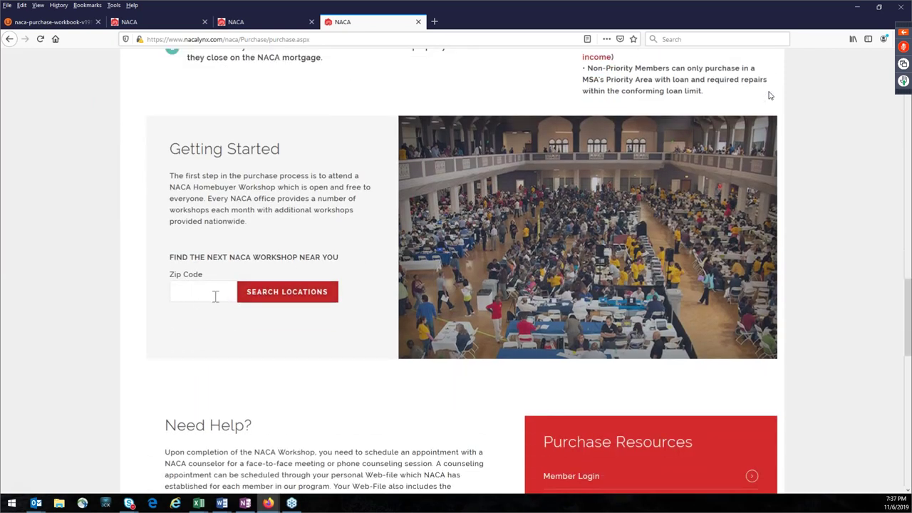
left_click(434, 22)
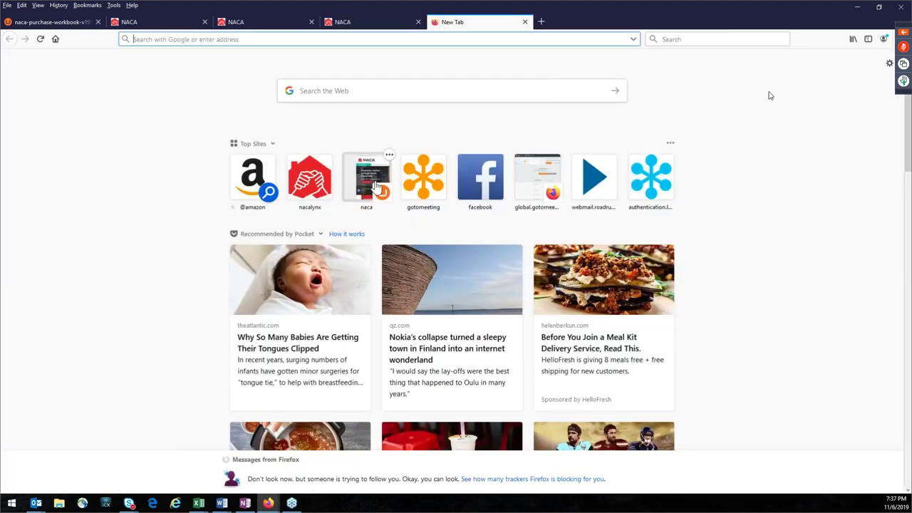
Step: Load the NACA home page from Top Sites and scroll to the Purchase Program section
left_click(378, 187)
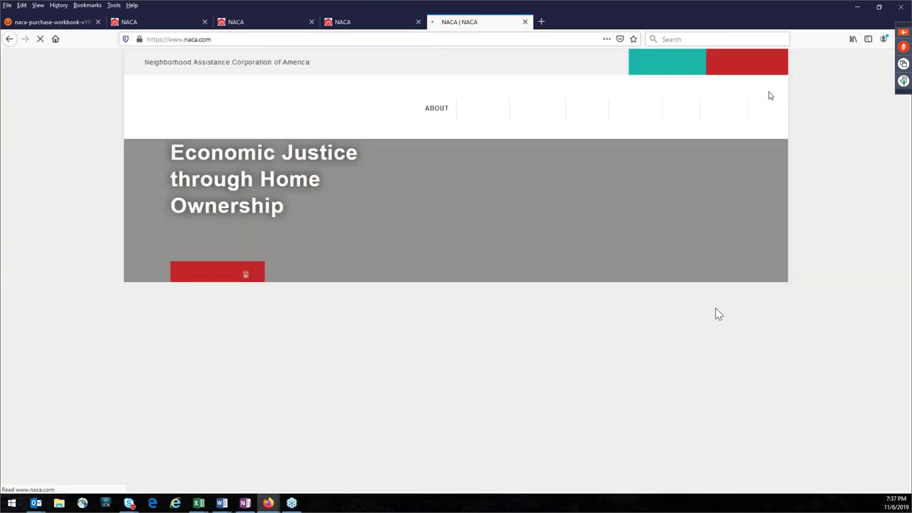
scroll(833, 340, "down", 10)
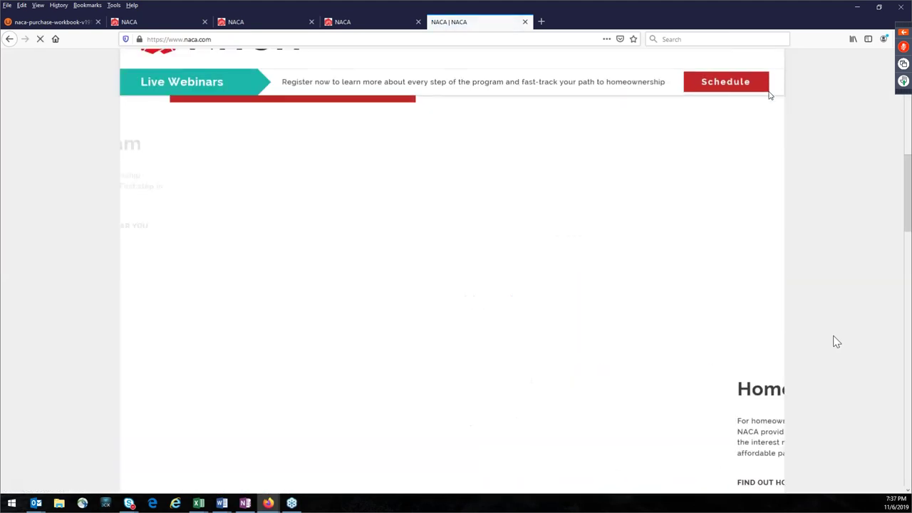
scroll(836, 342, "up", 3)
scroll(832, 340, "up", 1)
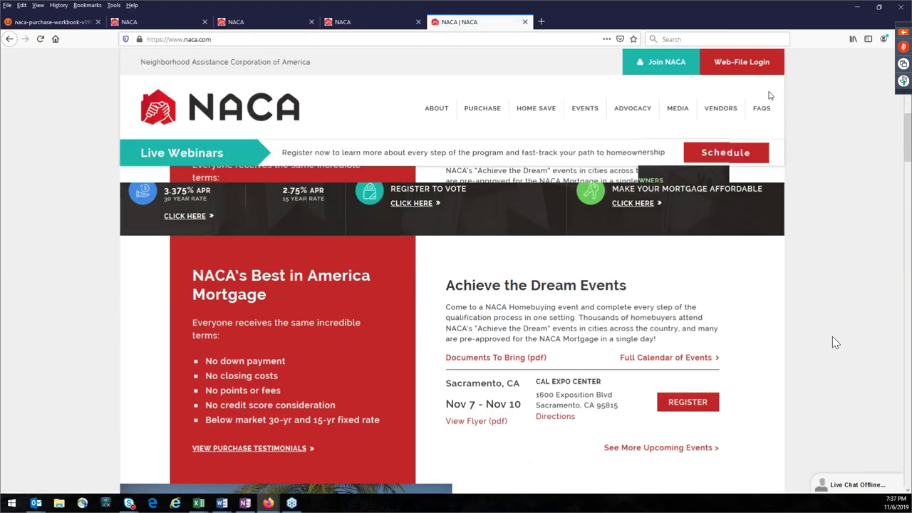
scroll(827, 343, "down", 6)
scroll(564, 364, "up", 2)
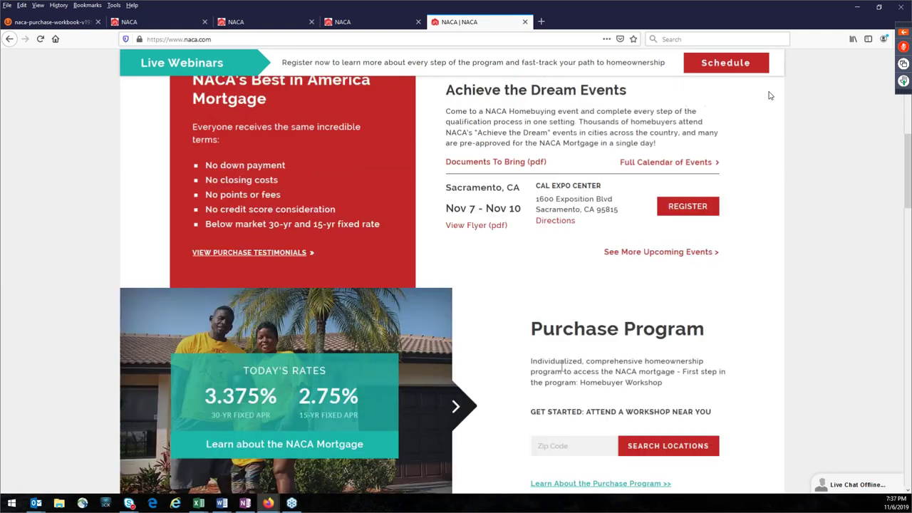
scroll(570, 321, "down", 4)
Step: Search workshop locations for zip 11413 and scroll through the Newark-area results
left_click(555, 305)
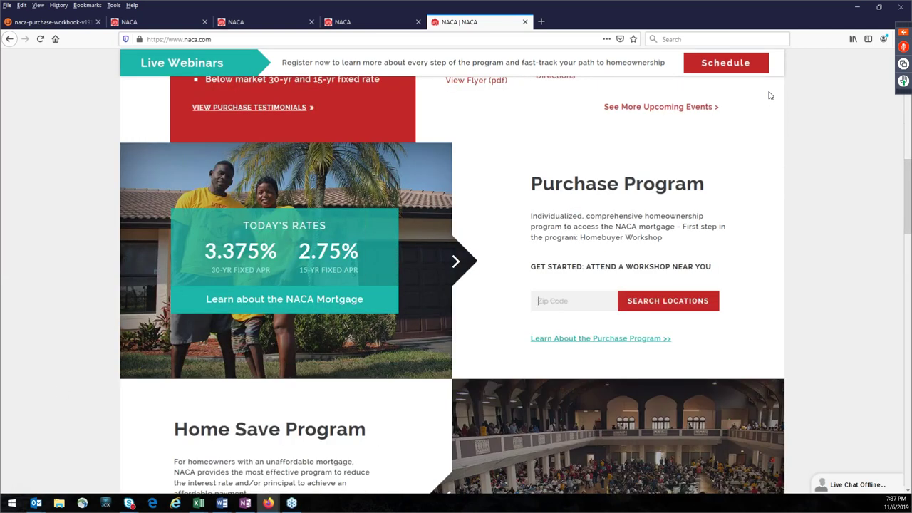
type("11413")
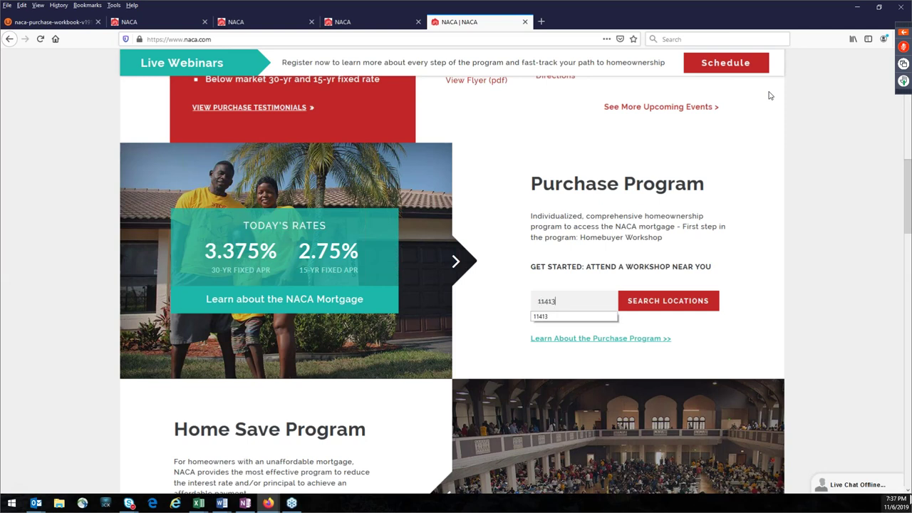
left_click(667, 302)
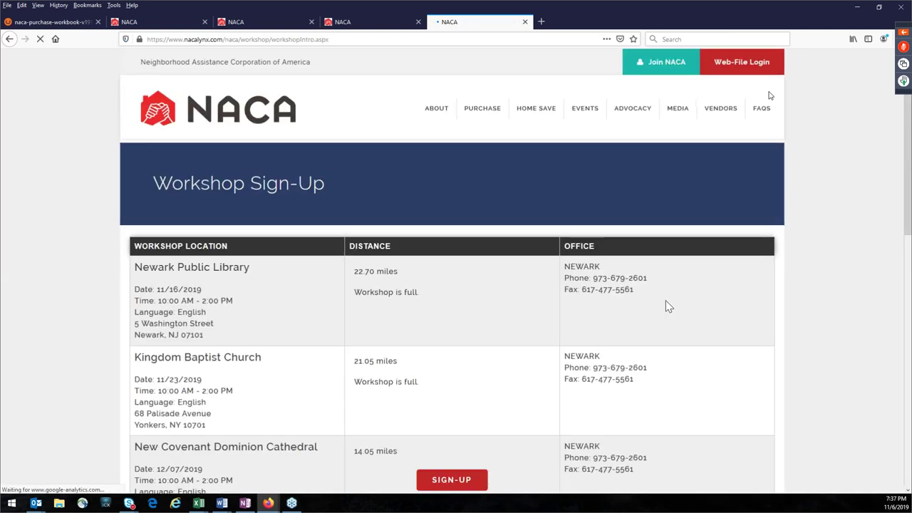
scroll(506, 287, "down", 3)
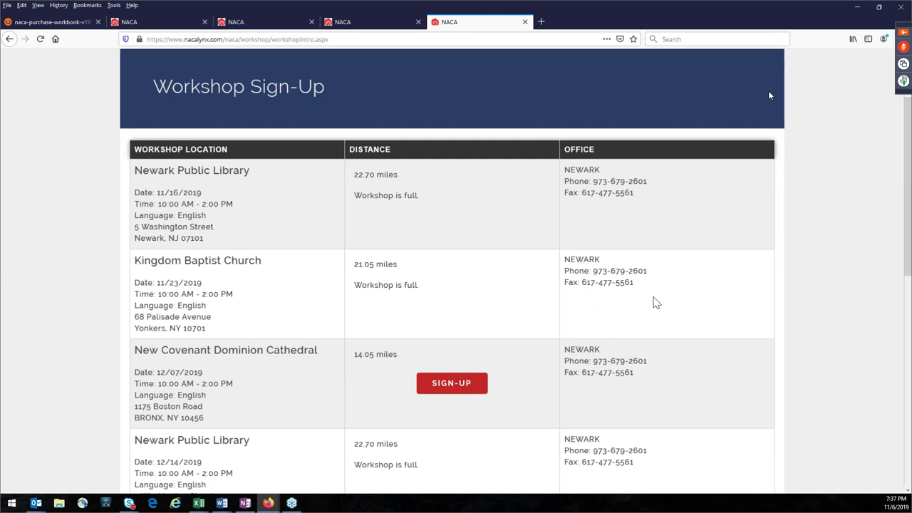
scroll(264, 369, "down", 5)
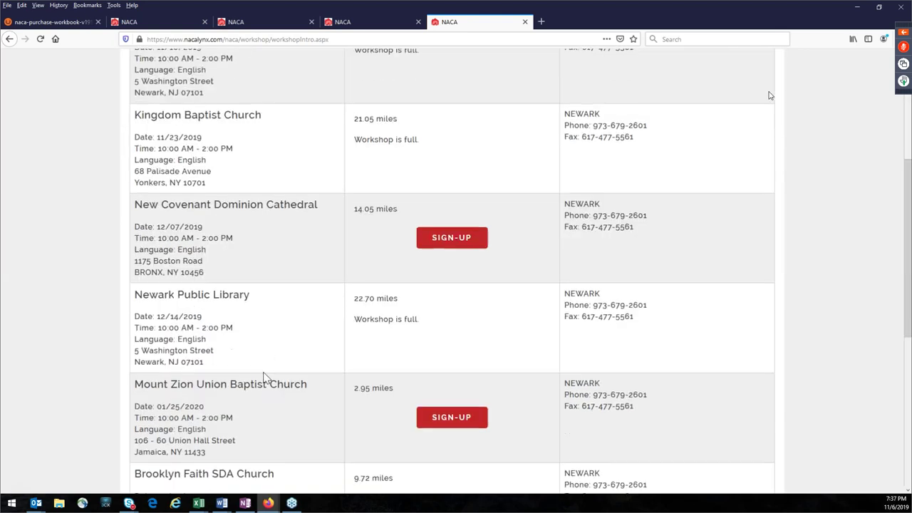
scroll(263, 378, "up", 5)
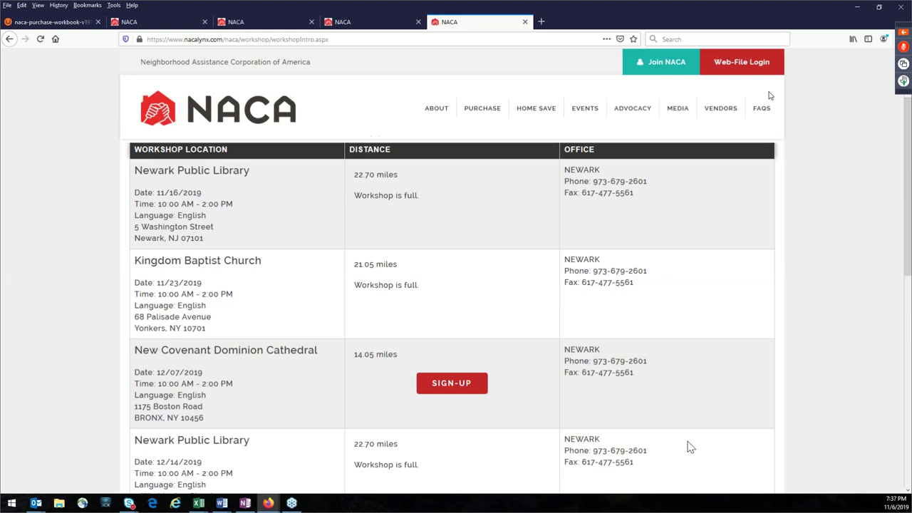
scroll(770, 95, "up", 3)
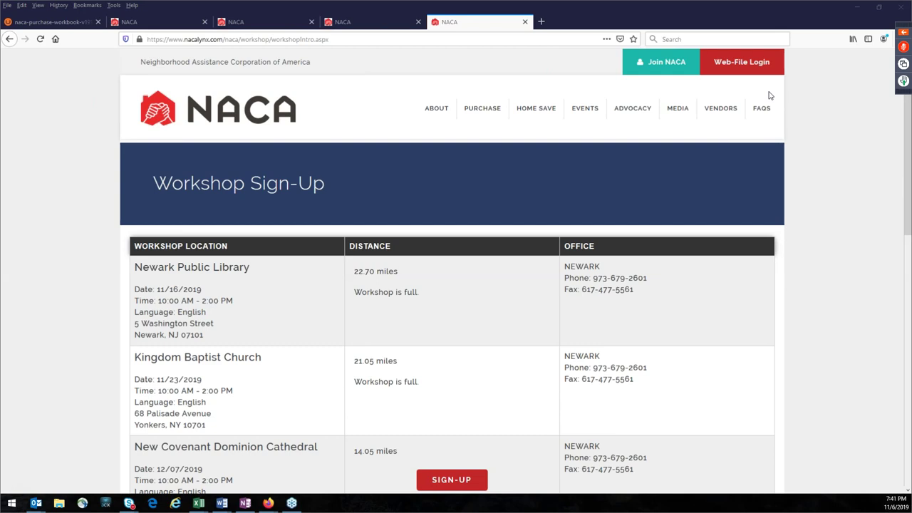
Step: On the Purchase Program calculator, switch to purchase-price mode and enter 158900
left_click(385, 25)
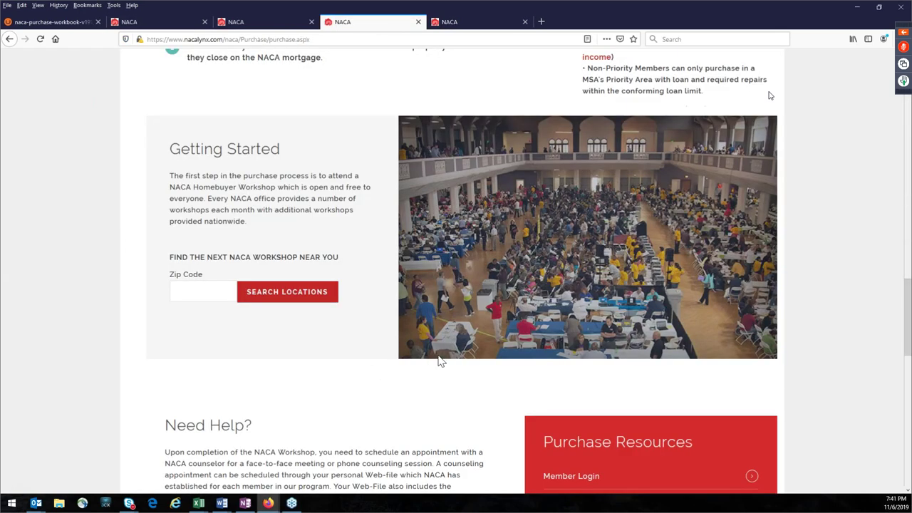
scroll(440, 363, "down", 10)
scroll(504, 423, "up", 2)
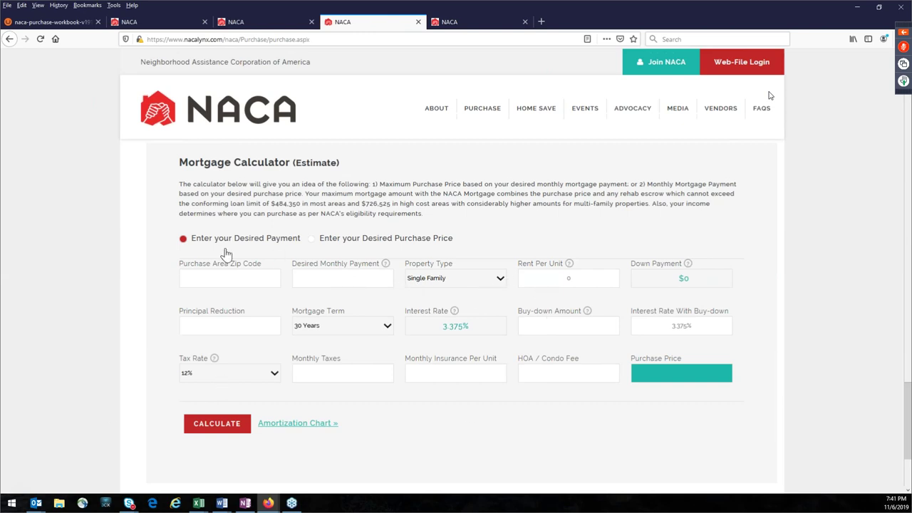
left_click(312, 239)
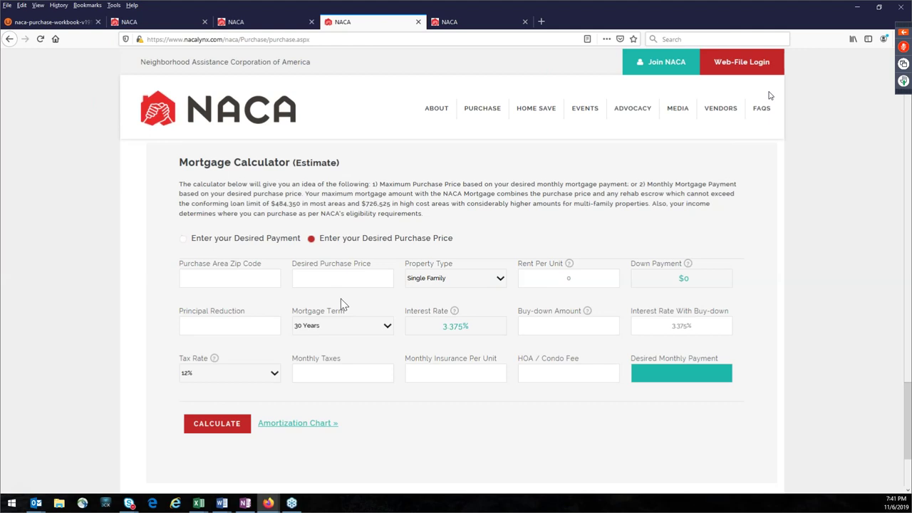
left_click(329, 280)
type("158900")
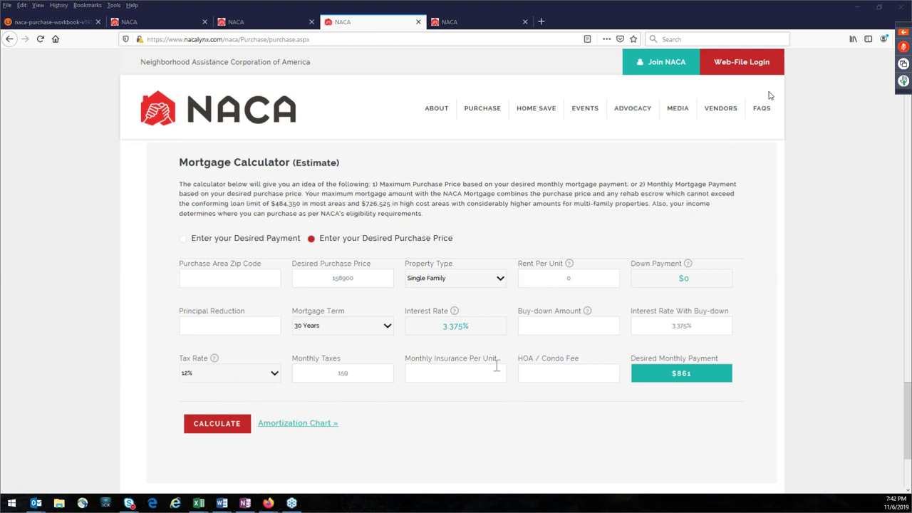
Step: Set monthly insurance per unit to 90 and the tax rate to 7%
left_click(449, 370)
type("90")
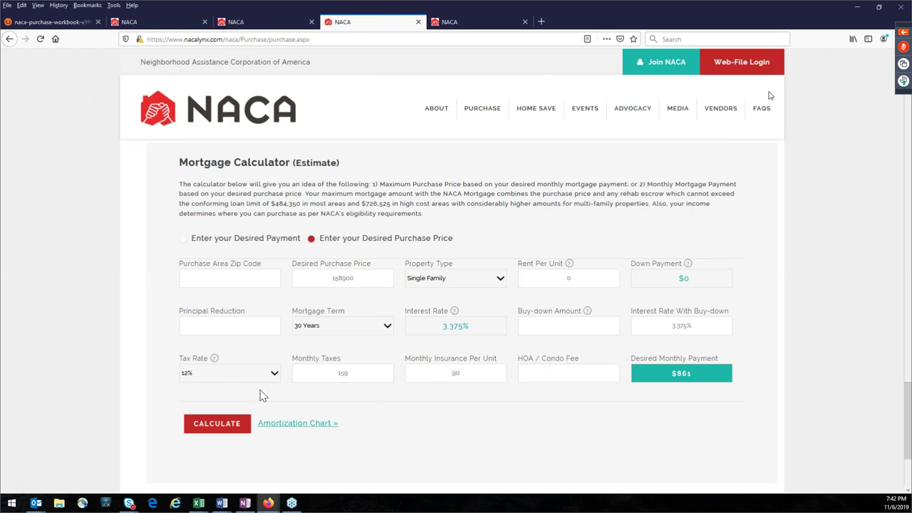
left_click(277, 375)
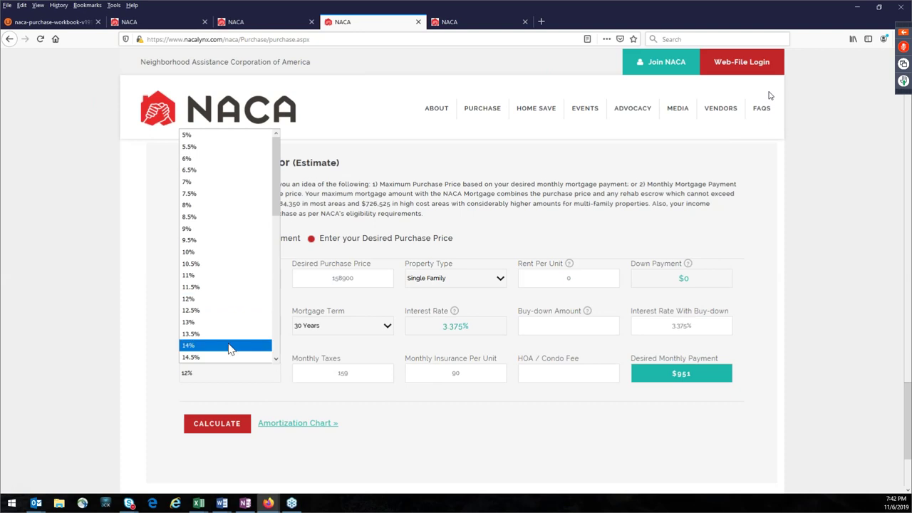
left_click(213, 242)
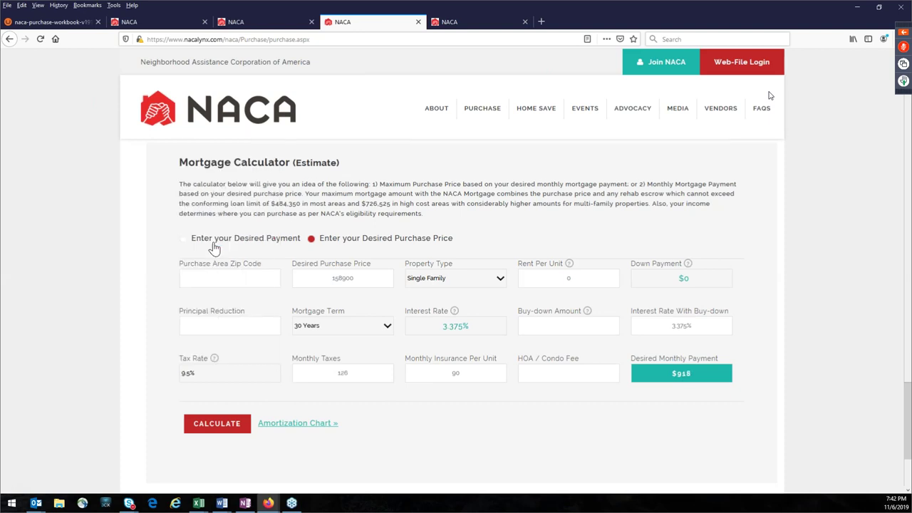
left_click(221, 375)
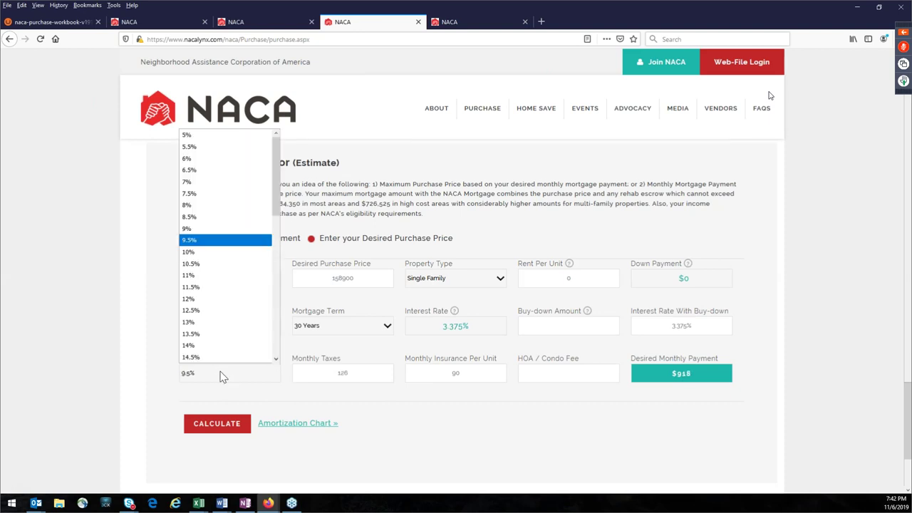
left_click(212, 205)
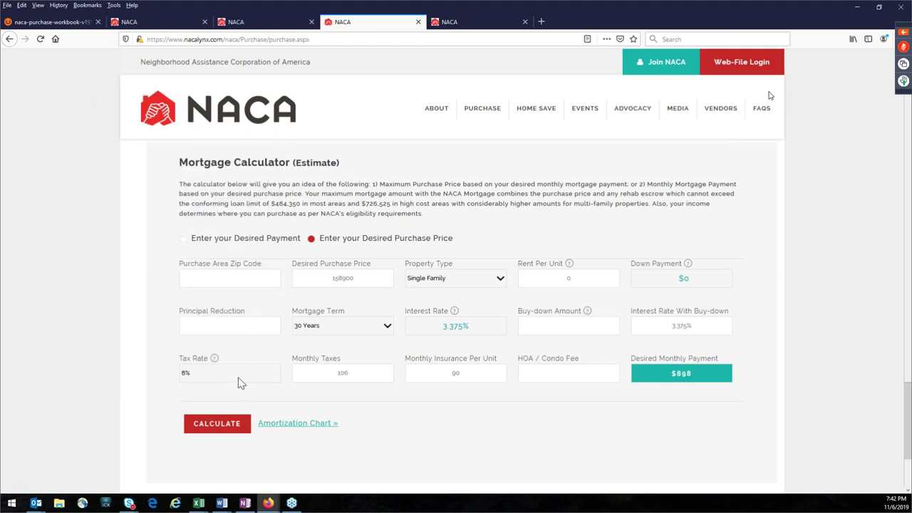
left_click(225, 373)
left_click(213, 175)
left_click(218, 377)
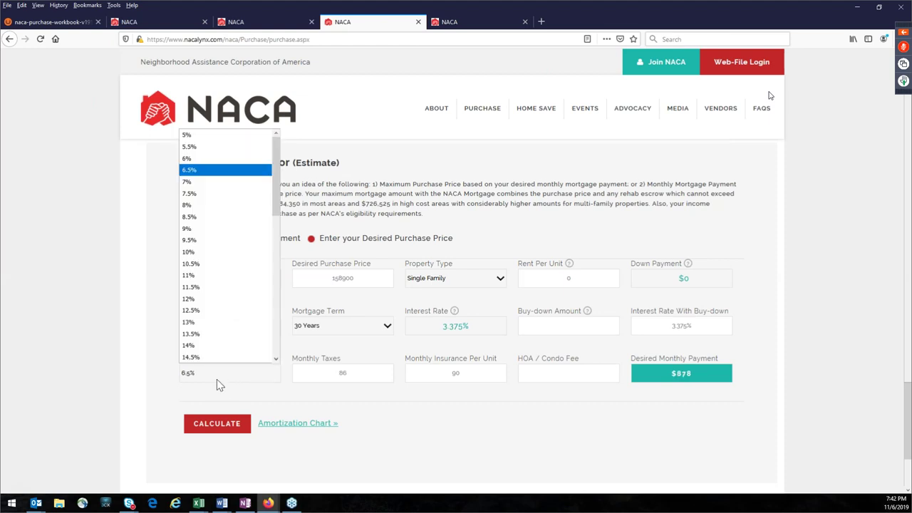
left_click(202, 185)
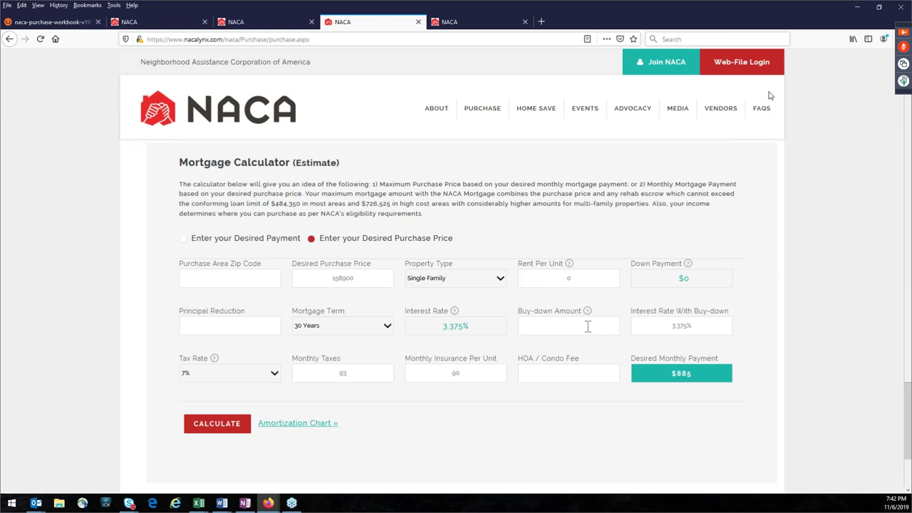
Step: Enter a 7000 buy-down, recalculate, and select the resulting $792 monthly payment
type("7000")
left_click(548, 393)
left_click_drag(672, 376, 713, 378)
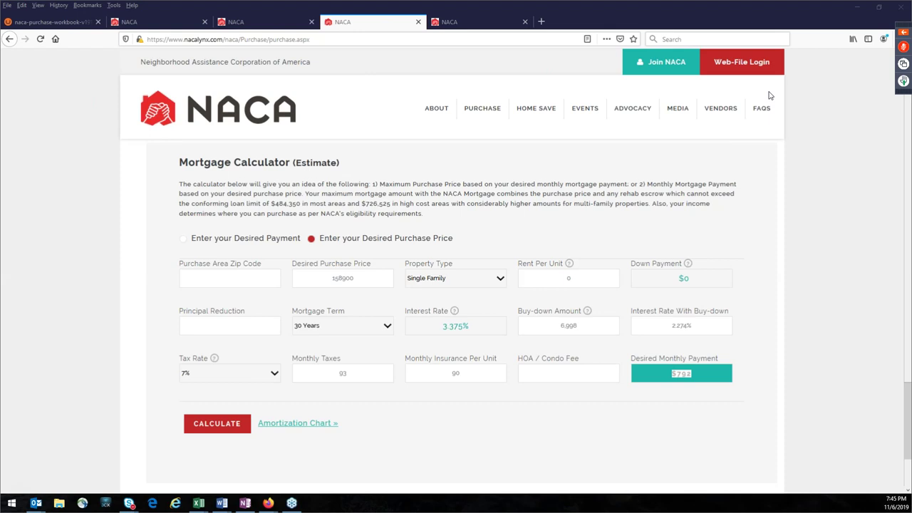
Step: Open a new blank tab and focus its search box
left_click(472, 22)
left_click(542, 22)
left_click(397, 90)
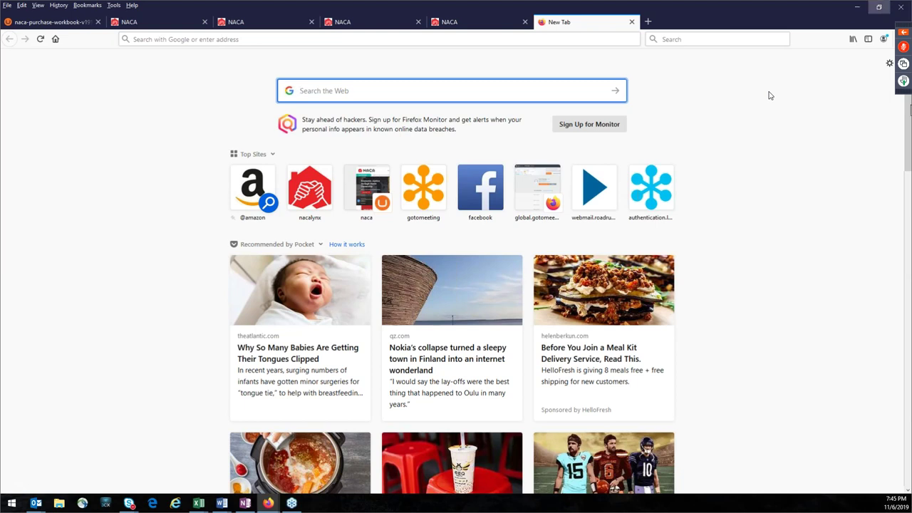
Step: Cycle through the NACA tabs and end on the purchase workbook PDF at page 11
left_click(288, 21)
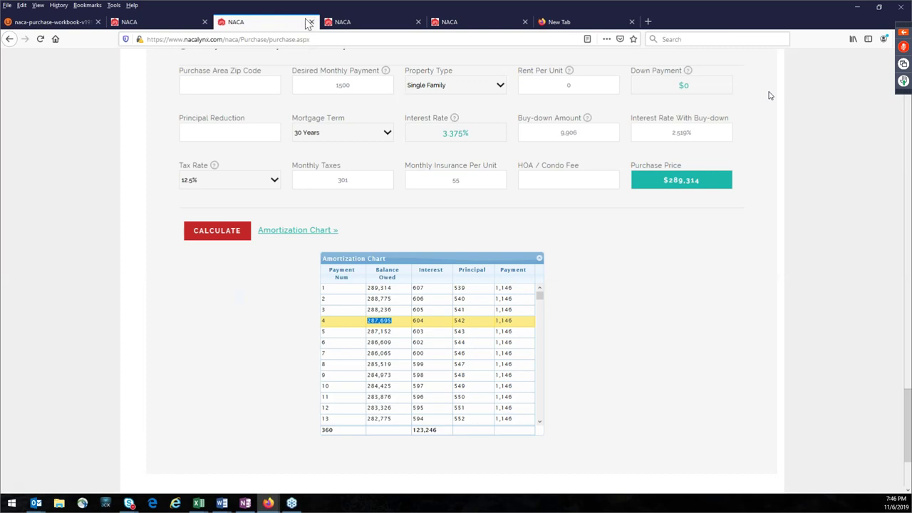
left_click(367, 22)
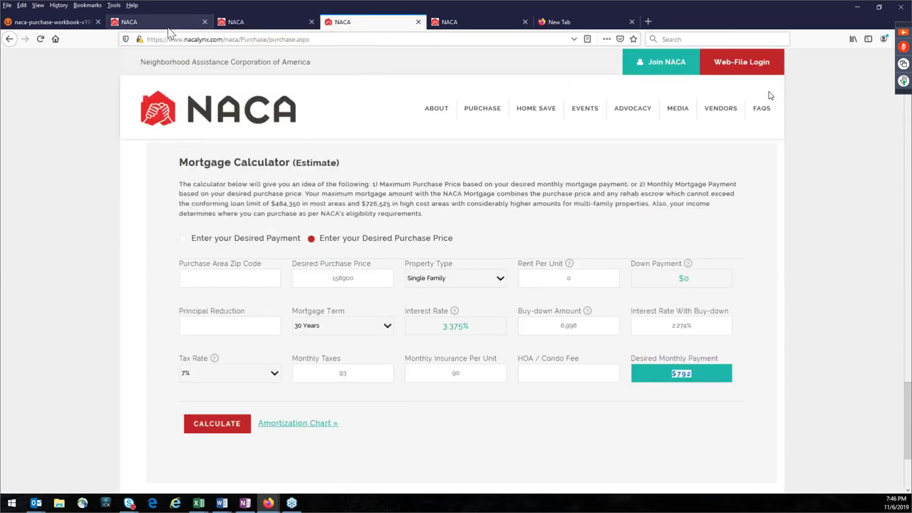
left_click(160, 21)
left_click(66, 24)
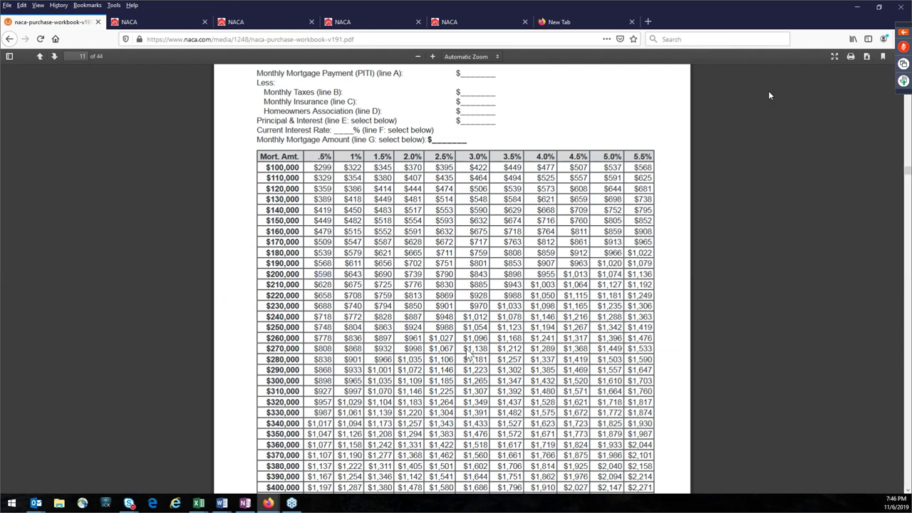
Step: Search the workbook PDF for 'FFIEC', fixing the typo, to reach page 9
key("ctrl+f")
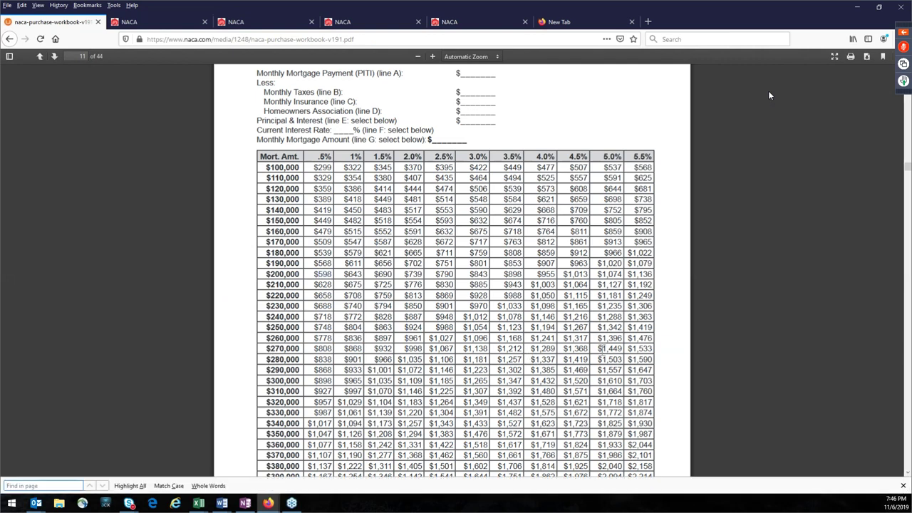
type("FFIED")
key("BackSpace")
type("C")
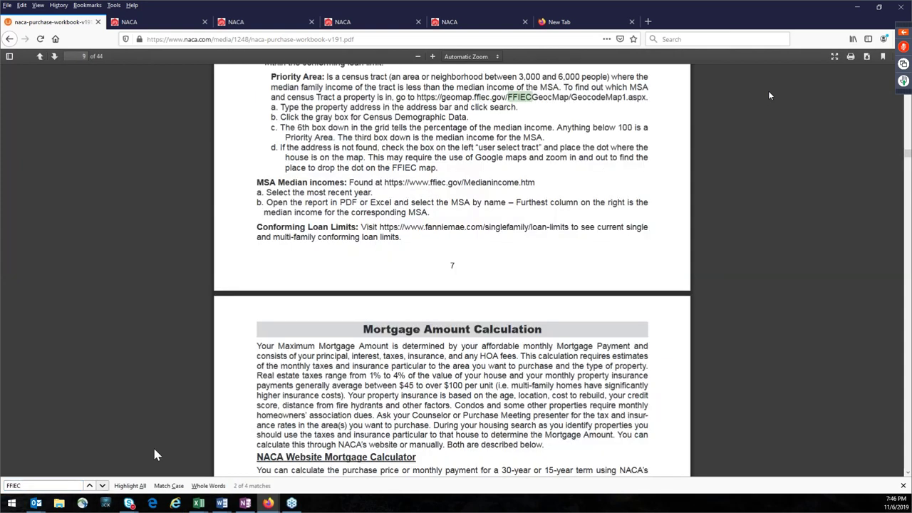
scroll(563, 239, "up", 3)
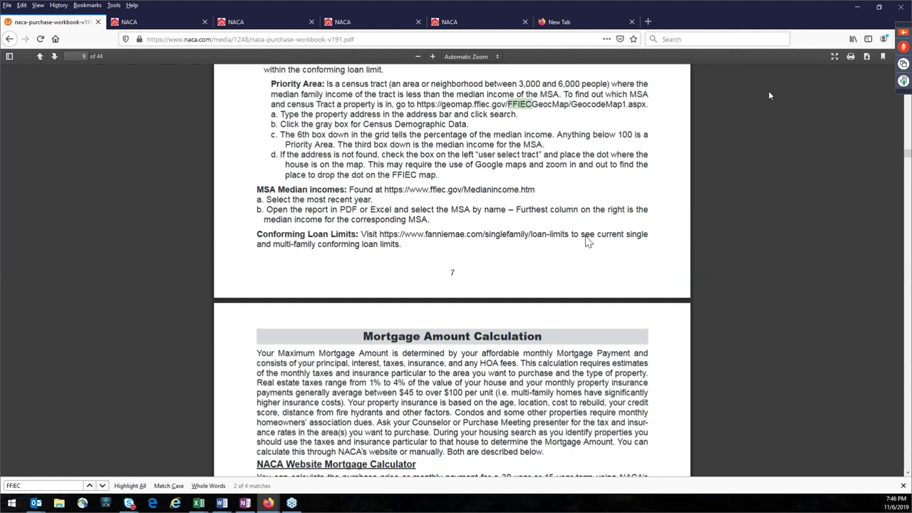
scroll(459, 330, "up", 2)
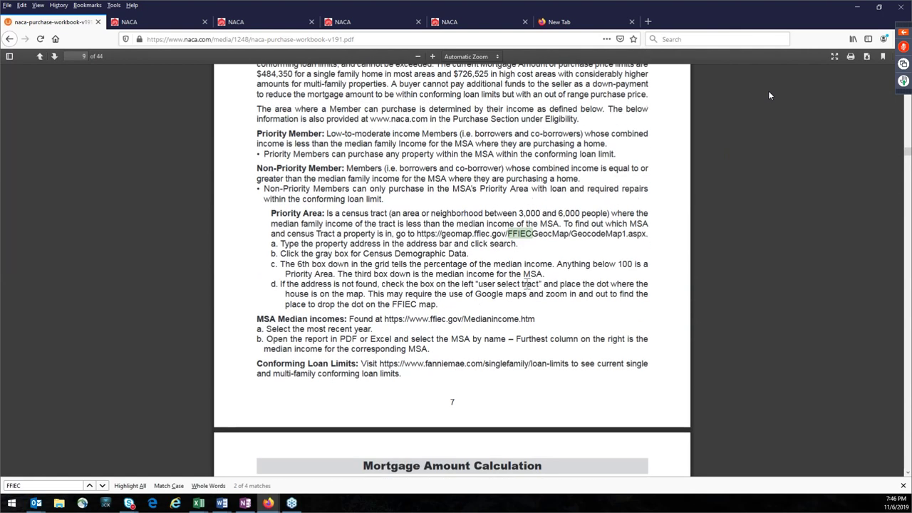
Step: Select the geomap.ffiec.gov address in the Priority Area paragraph, then the FFIEC search term
left_click_drag(646, 234, 467, 234)
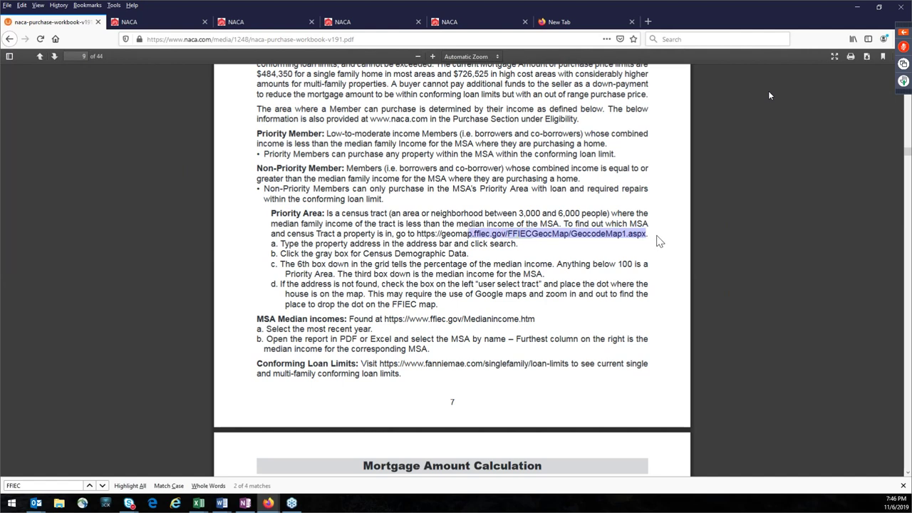
left_click(570, 249)
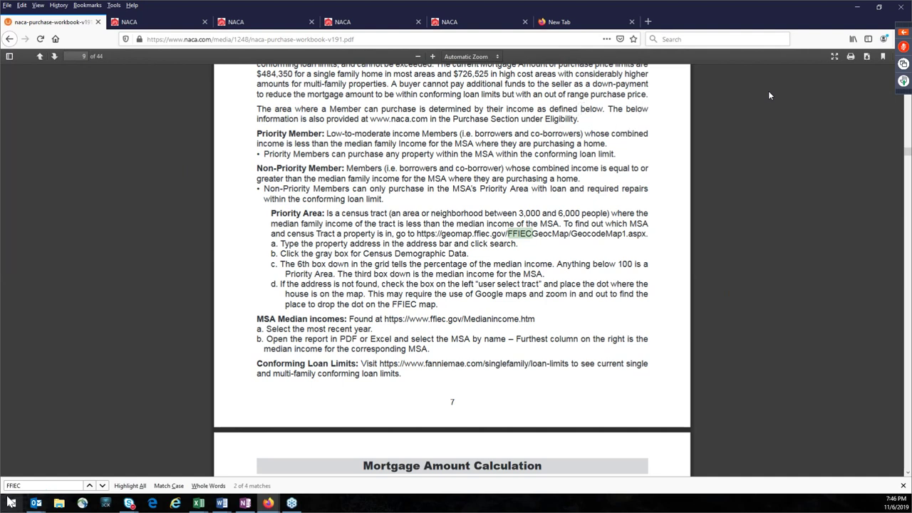
double_click(47, 485)
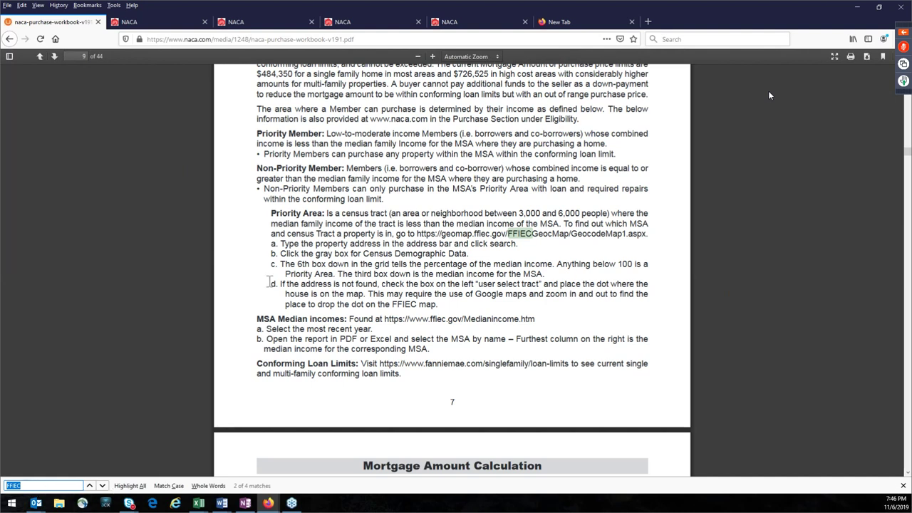
Step: Search Google for 'FFIEC' from the blank new tab
left_click(598, 27)
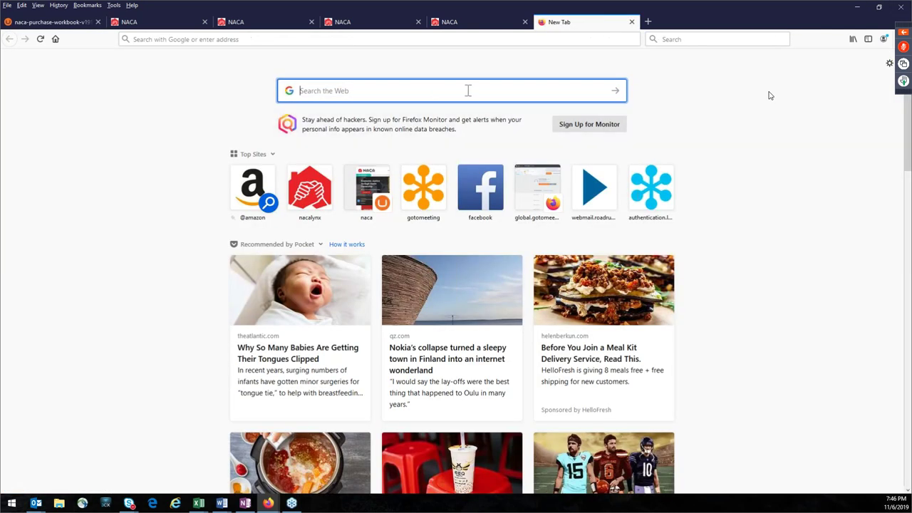
type("FFI")
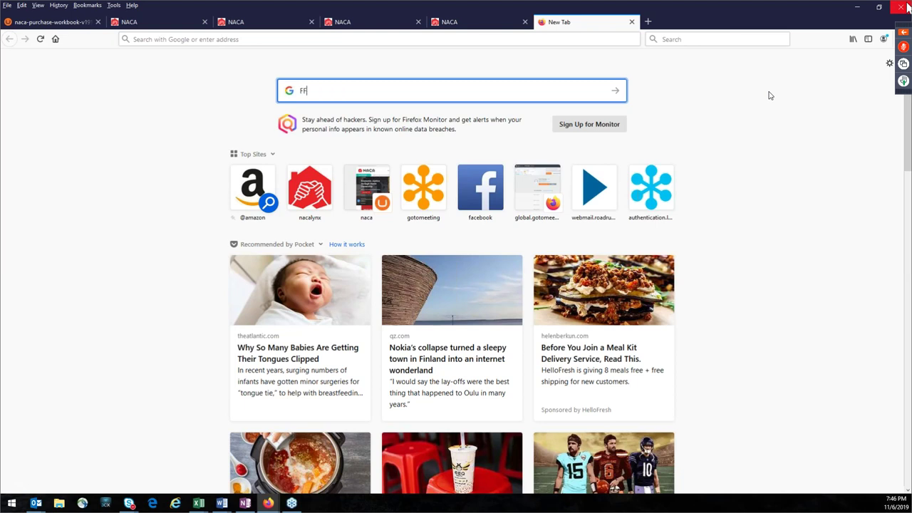
type("EC")
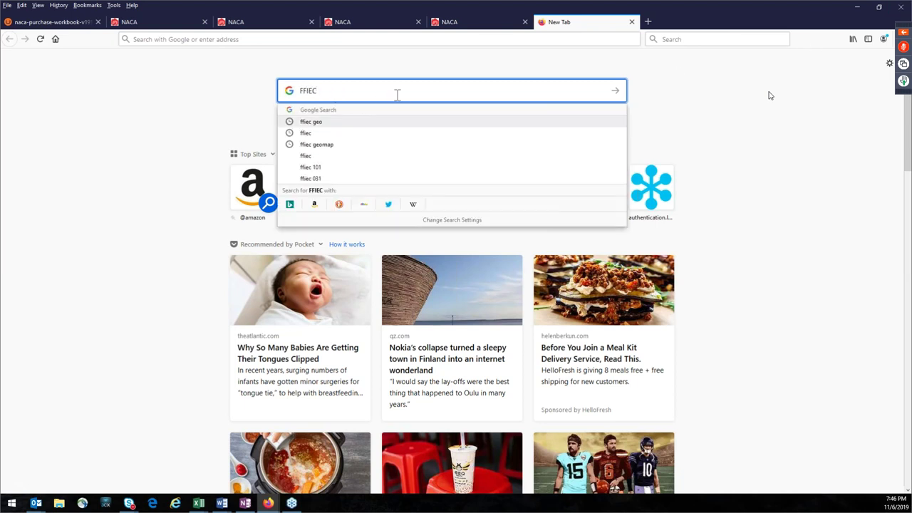
key("Return")
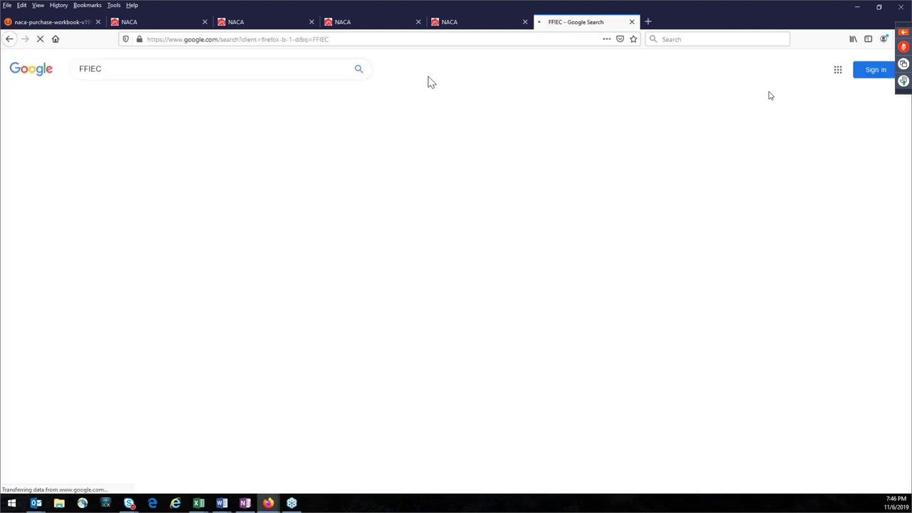
Step: Go from the FFIEC home page result to the Geocoding/Mapping System map at geomap.ffiec.gov
left_click(131, 141)
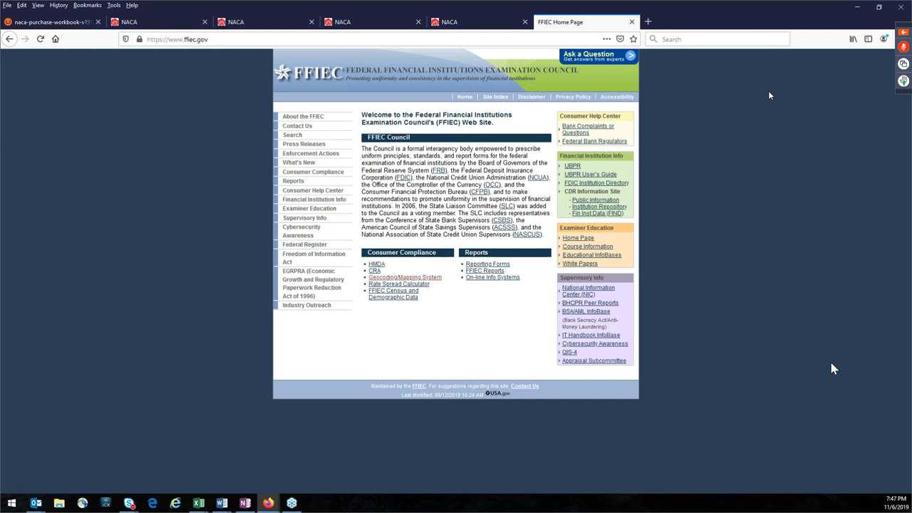
left_click(425, 277)
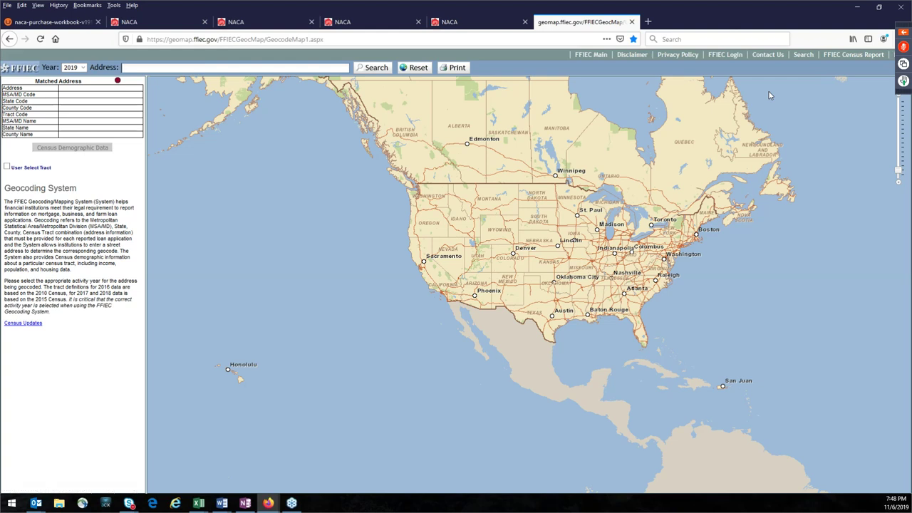
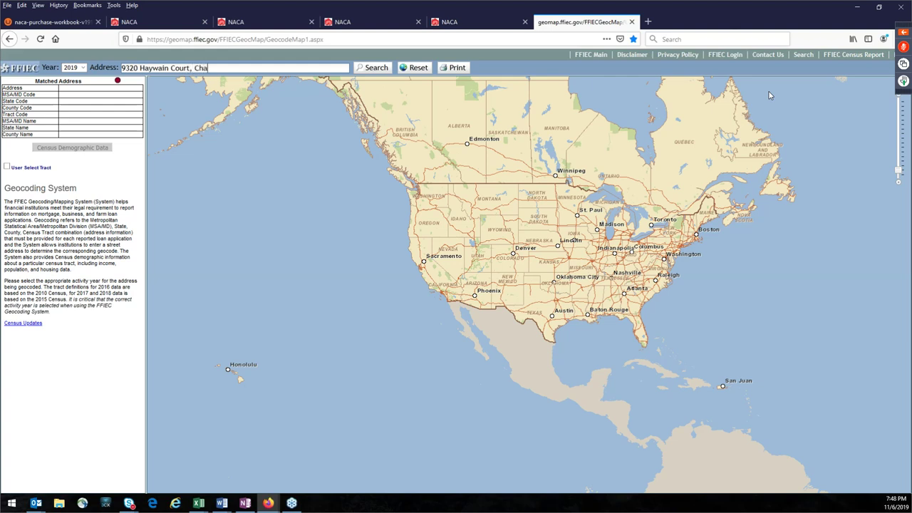
Step: Geocode the Charlotte, NC street address to tract 0056.12 and show its census demographic data
left_click(375, 67)
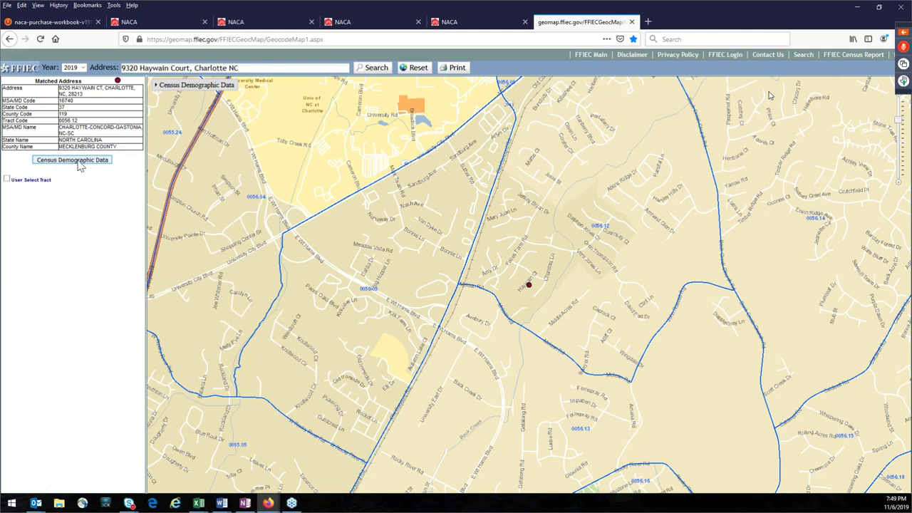
left_click(79, 167)
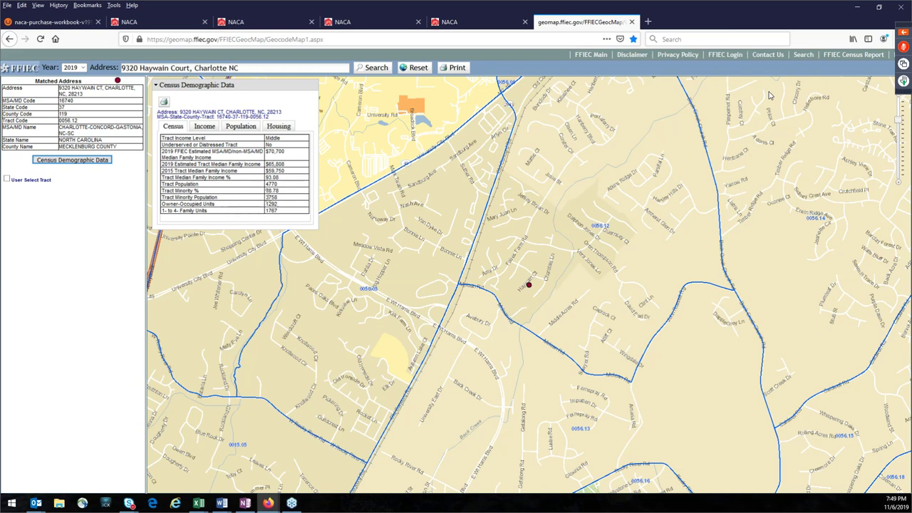
left_click(241, 126)
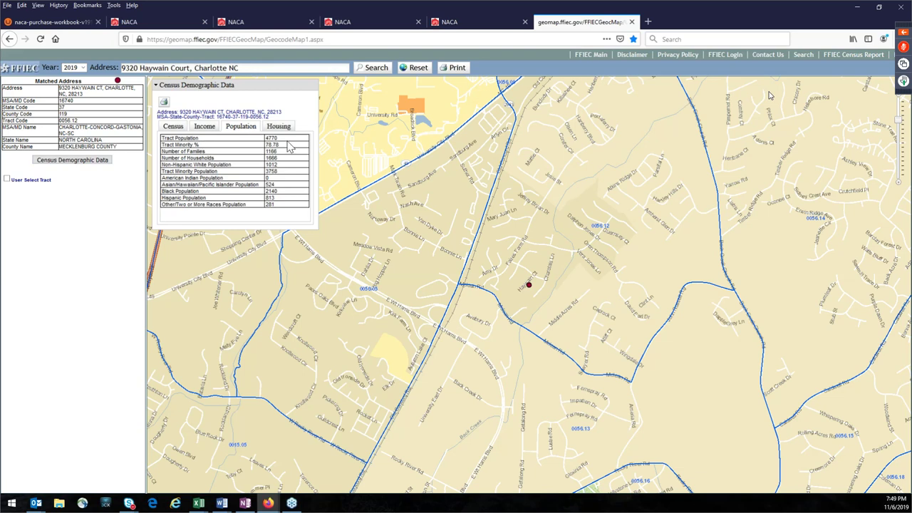
double_click(276, 139)
left_click(175, 127)
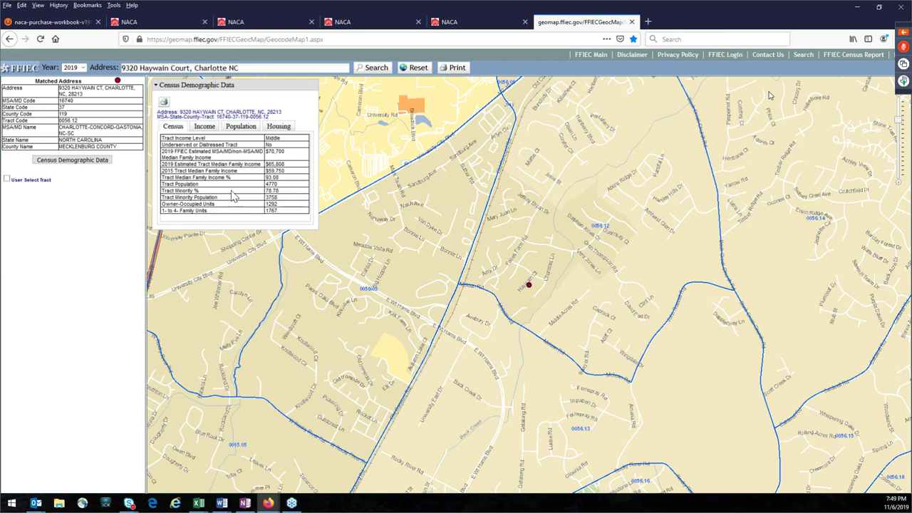
double_click(280, 193)
left_click(282, 207)
double_click(273, 177)
left_click_drag(285, 151, 265, 177)
left_click(266, 152)
left_click(271, 154)
left_click(273, 178)
left_click_drag(287, 152, 270, 155)
left_click_drag(84, 141, 60, 127)
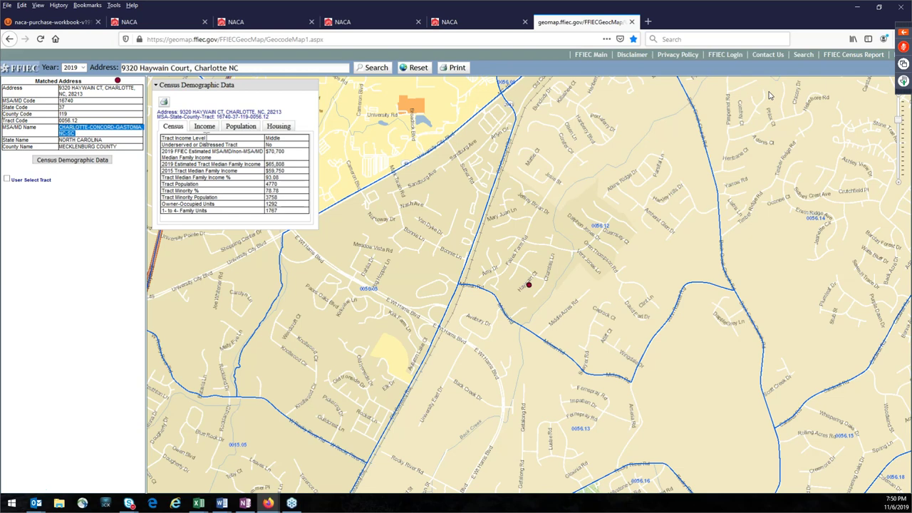
left_click(255, 158)
double_click(285, 153)
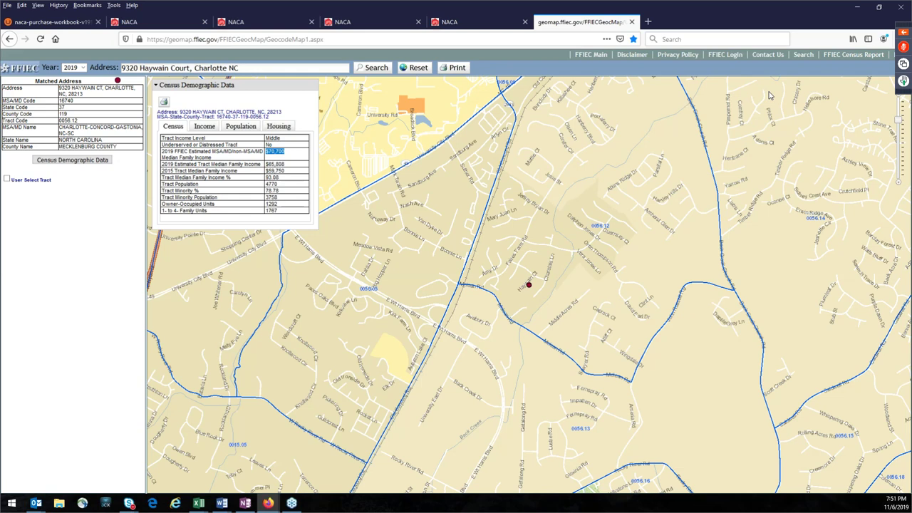
left_click(769, 95)
left_click_drag(80, 132, 60, 127)
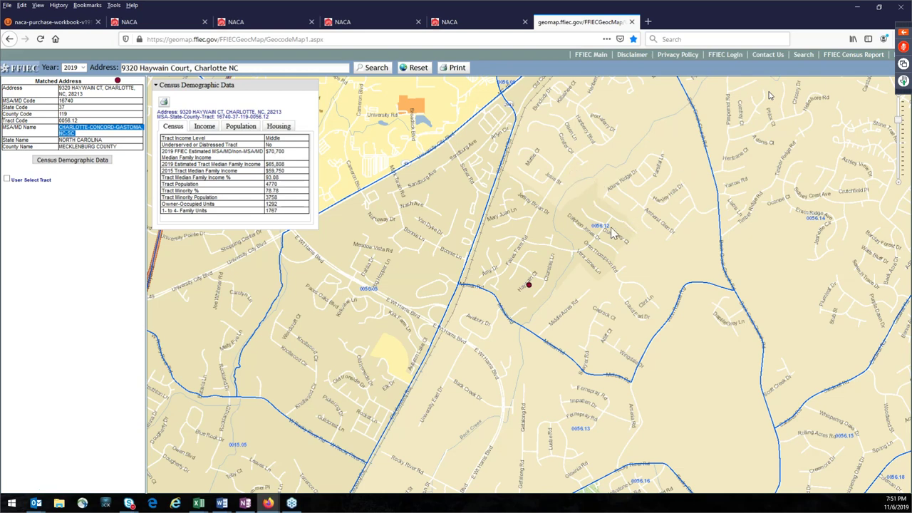
left_click_drag(283, 177, 264, 178)
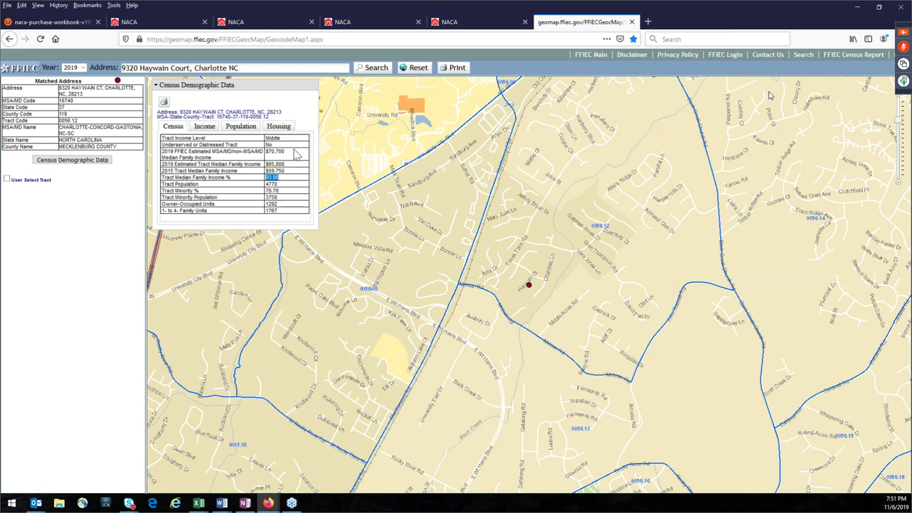
left_click_drag(288, 149, 163, 186)
left_click(203, 184)
left_click_drag(286, 178, 164, 178)
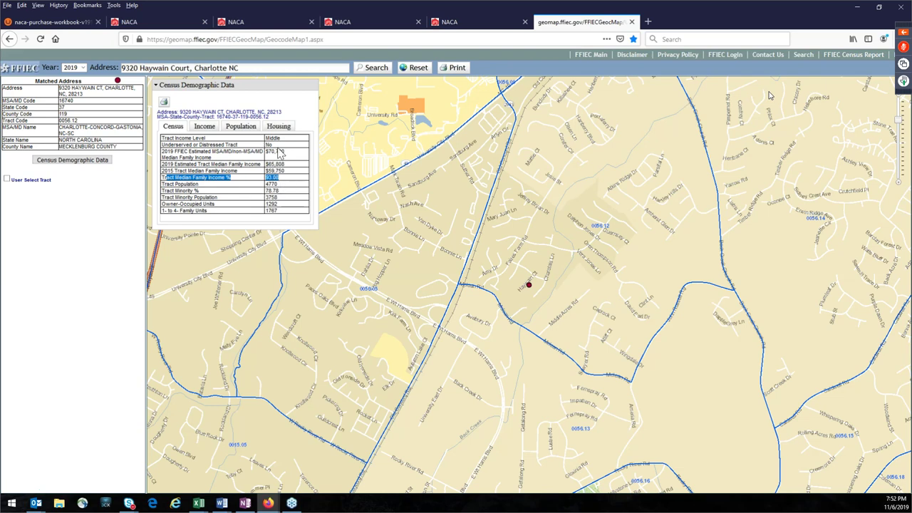
mouse_move(283, 152)
left_mouse_down()
mouse_move(268, 155)
mouse_move(283, 159)
left_mouse_up()
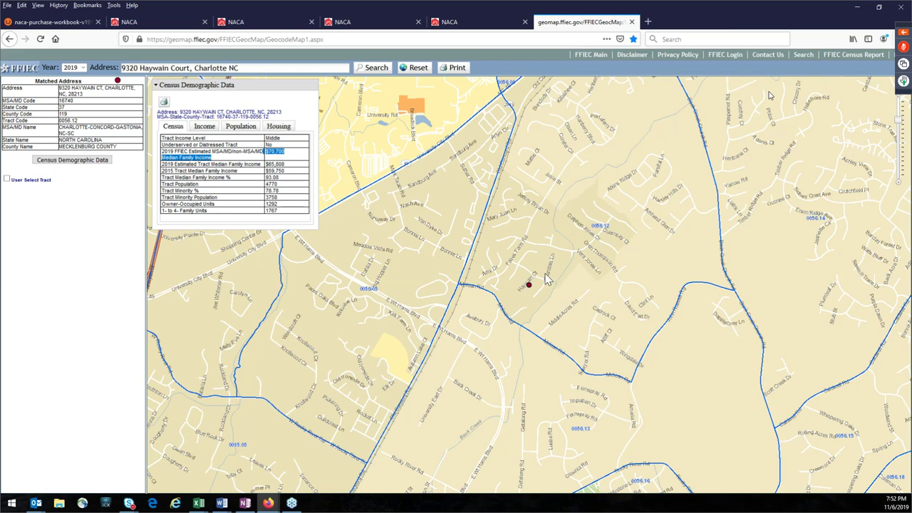
Step: Zoom out toward central Charlotte tracts and tick User Select Tract to add a comparison table
left_click(561, 257)
scroll(561, 256, "down", 2)
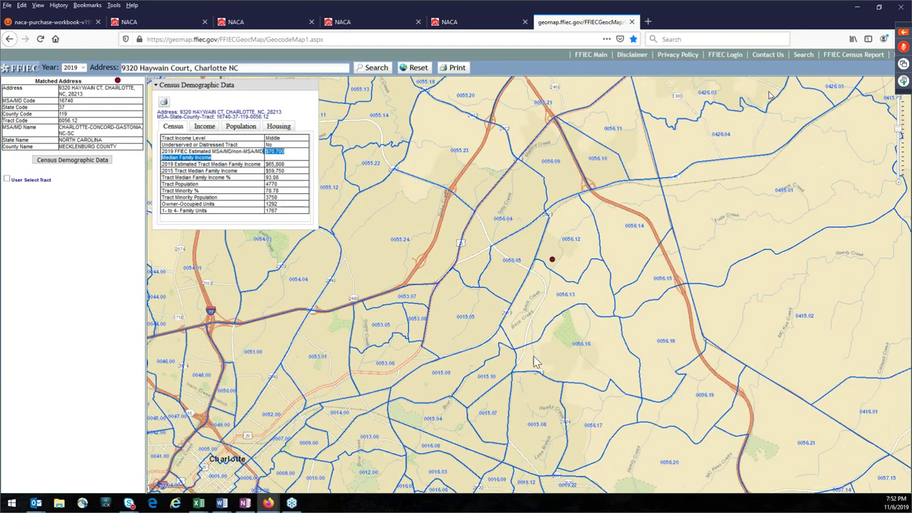
mouse_move(542, 333)
left_mouse_down()
mouse_move(643, 259)
mouse_move(655, 237)
left_mouse_up()
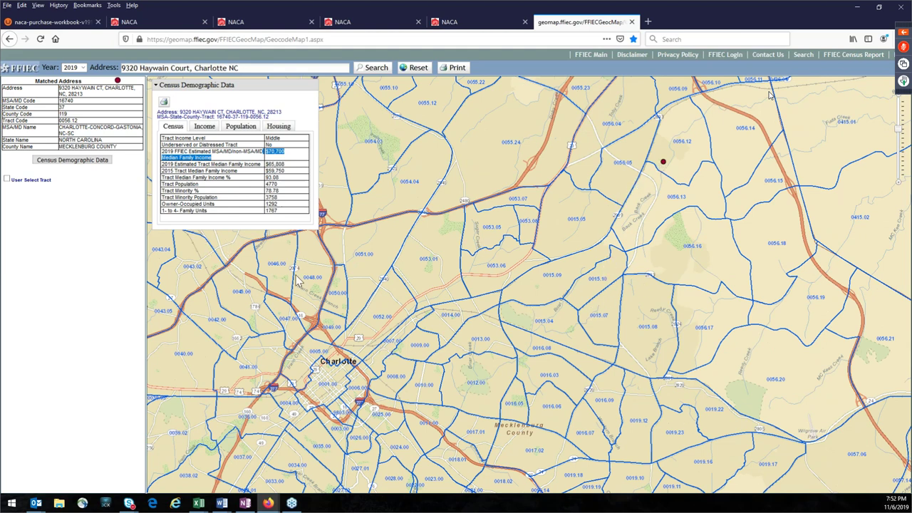
left_click(57, 188)
mouse_move(9, 188)
left_mouse_down()
mouse_move(14, 77)
mouse_move(12, 187)
left_mouse_up()
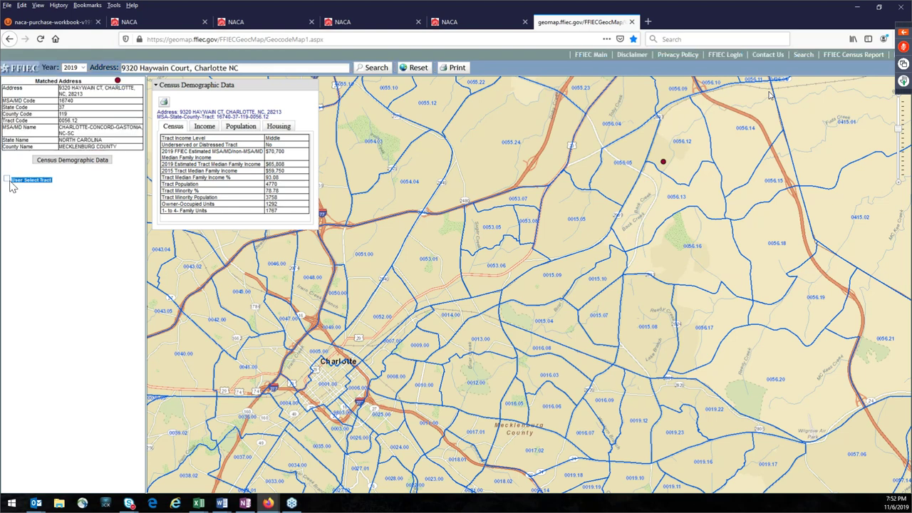
left_click(18, 209)
left_click(7, 180)
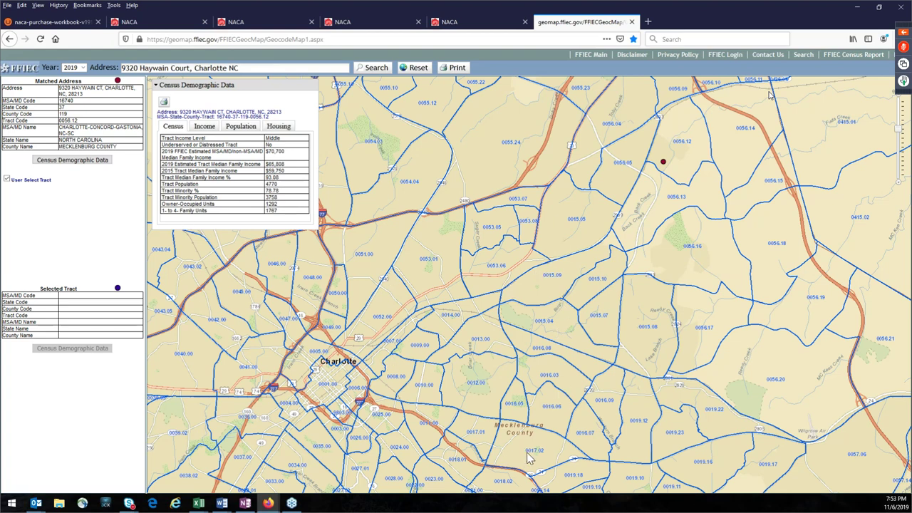
Step: Select comparison tract 0037.00 and expand its census data, Low income at 25.35%
left_click(259, 462)
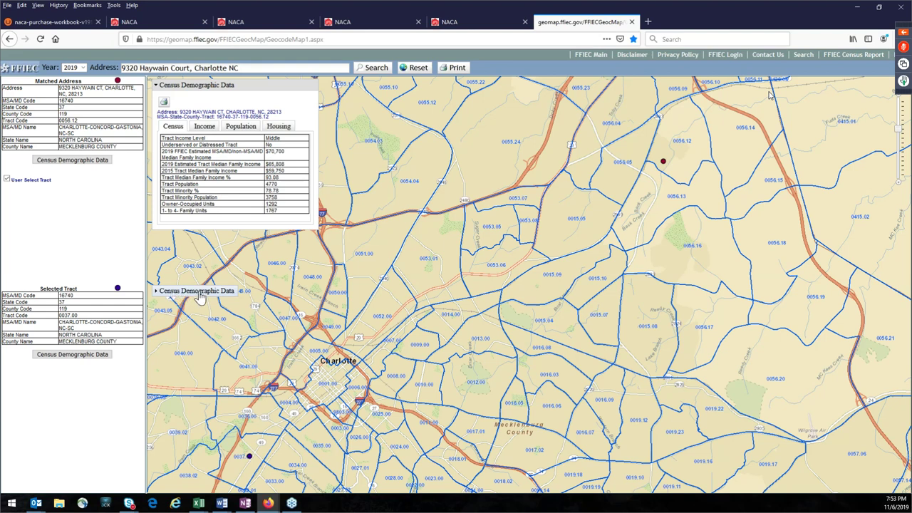
left_click(200, 298)
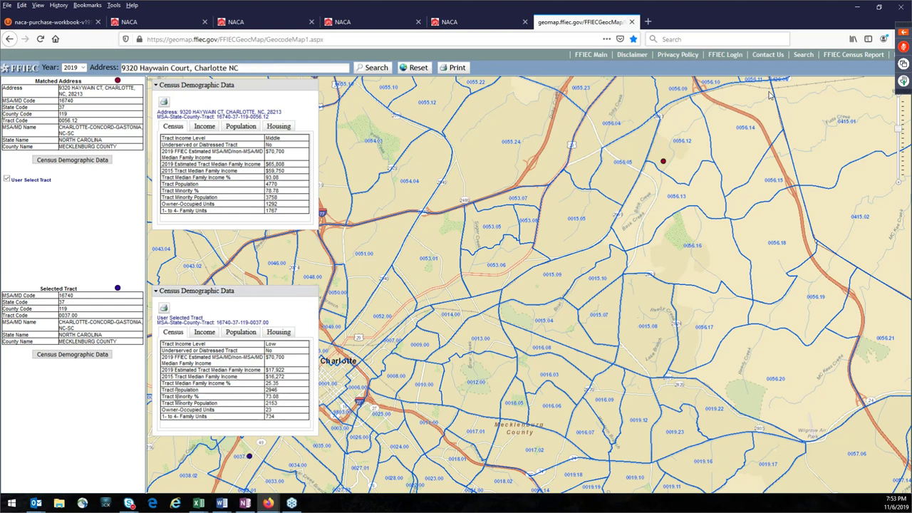
double_click(273, 384)
left_click_drag(273, 384, 163, 384)
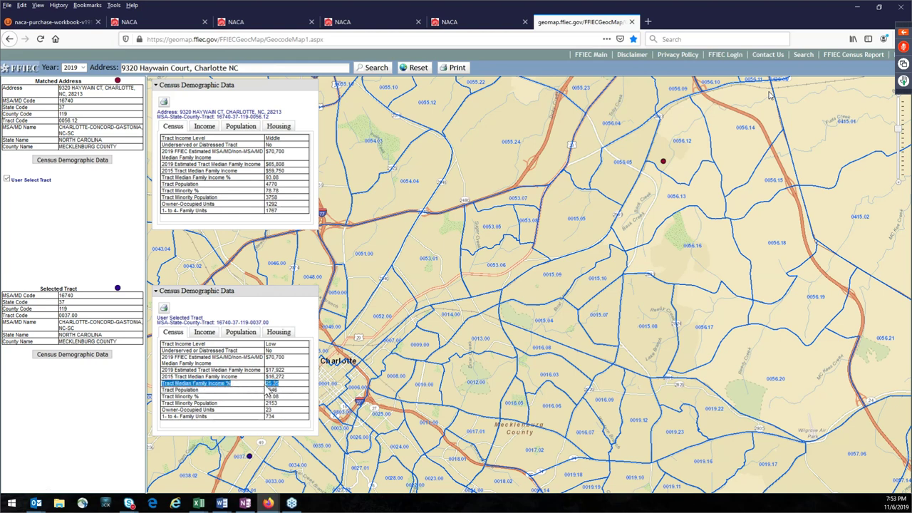
left_click(373, 344)
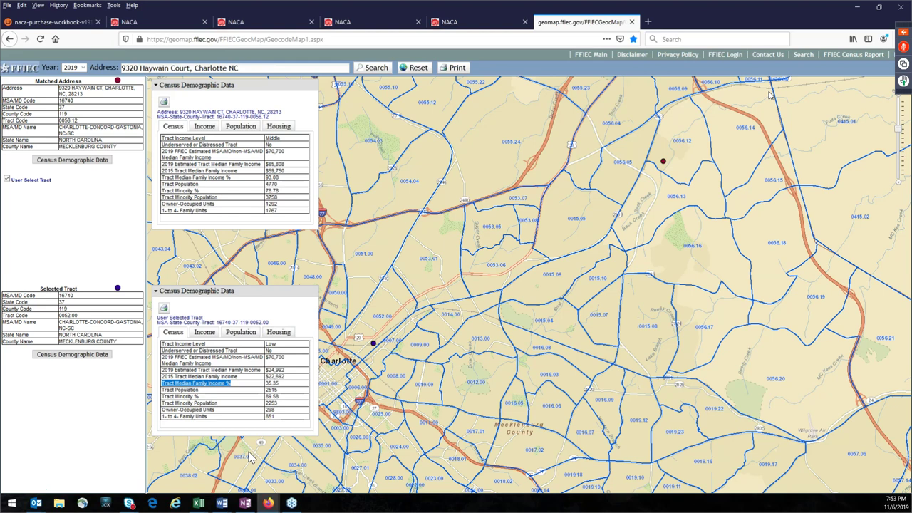
left_click(245, 441)
Step: Pick tract 0032.04 and highlight its 134.07% Tract Median Family Income value
left_click(85, 357)
scroll(454, 385, "down", 2)
scroll(467, 357, "up", 2)
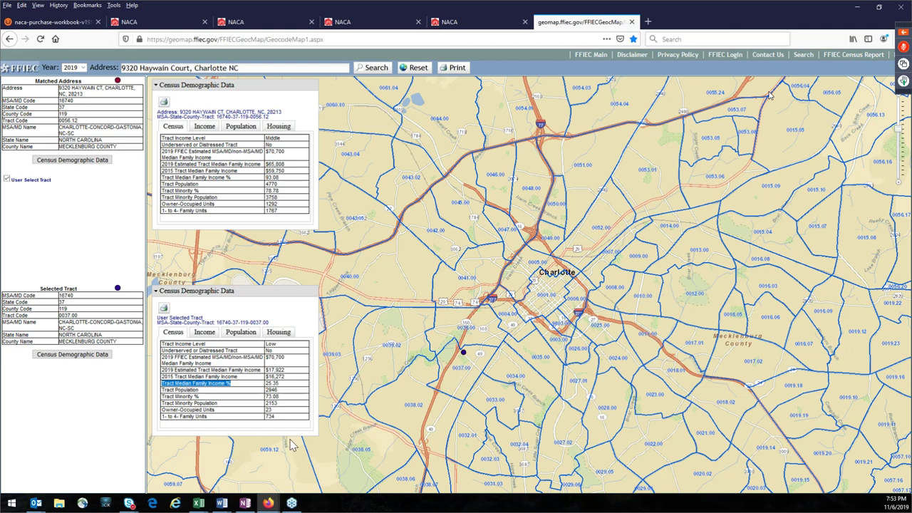
left_click(512, 447)
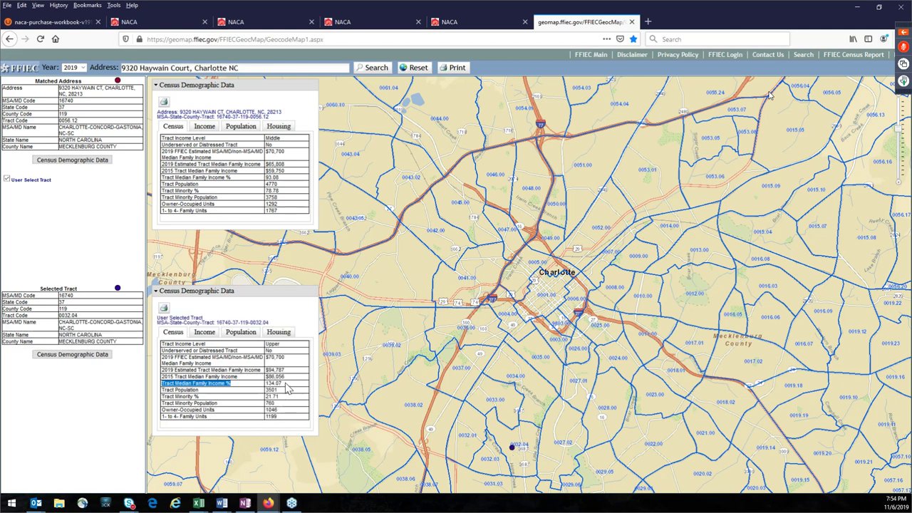
double_click(286, 384)
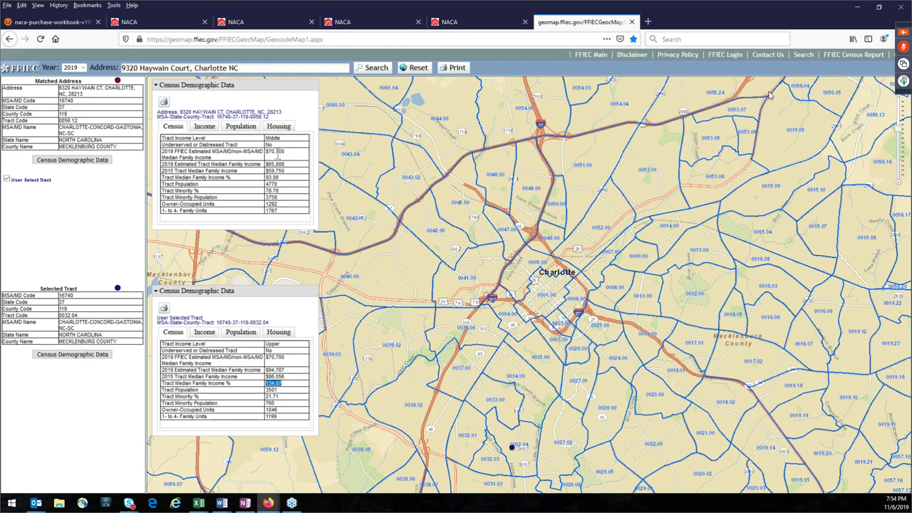
left_click_drag(288, 357, 265, 358)
left_click(283, 401)
left_click_drag(288, 384, 266, 384)
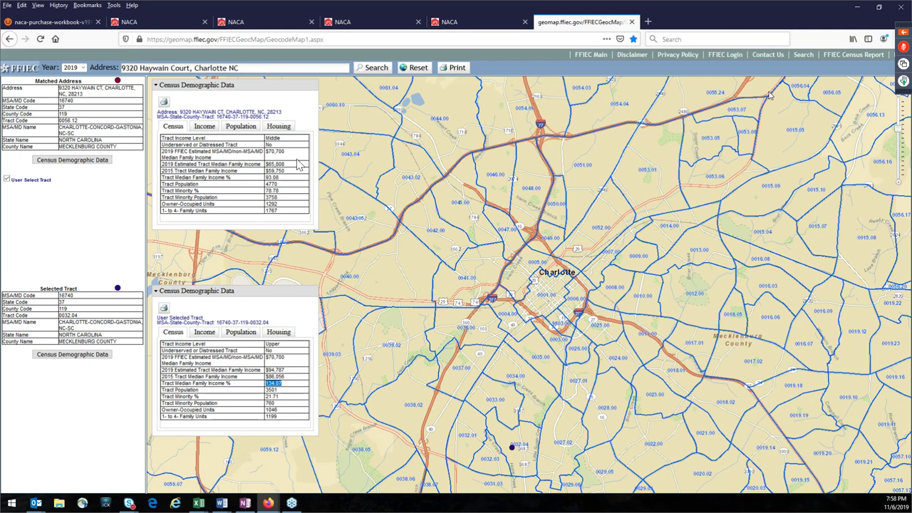
Step: Highlight the $70,700 estimated median family income value, then switch to the OneNote notes
left_click_drag(285, 151, 267, 153)
key("alt+Tab")
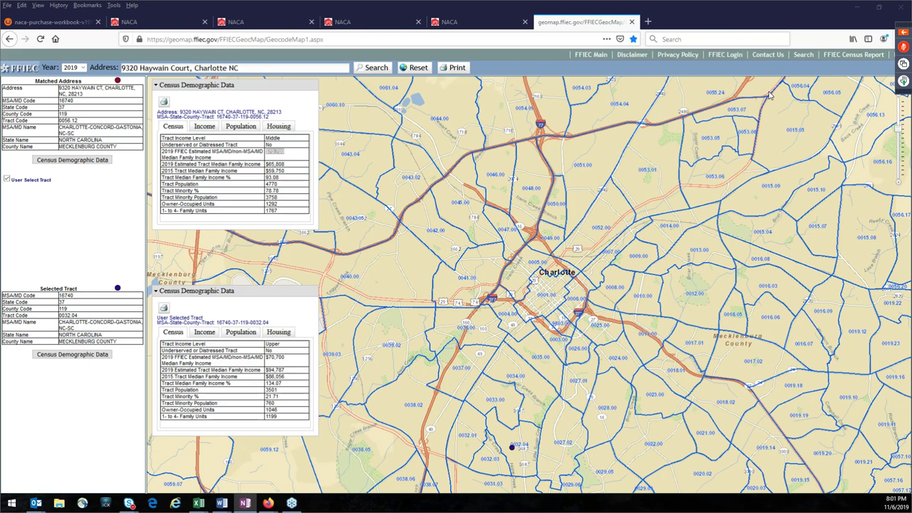
double_click(274, 152)
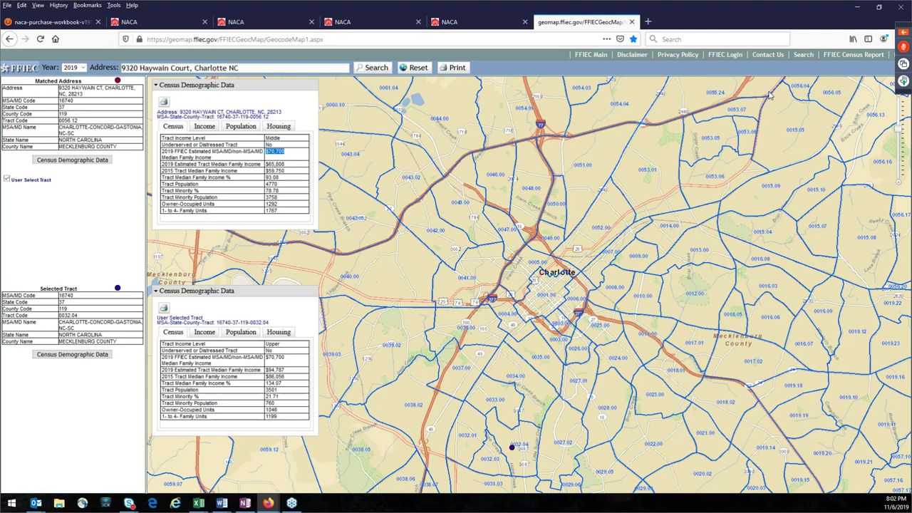
key("alt+Tab")
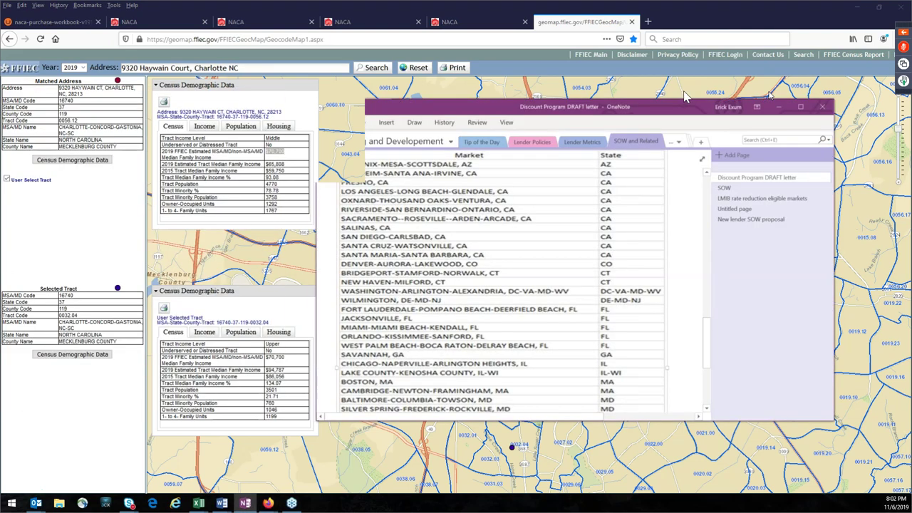
Step: Maximize OneNote and scroll the market table from Phoenix-Mesa-Scottsdale, AZ to Tacoma-Lakewood, WA
left_click_drag(770, 95, 687, 61)
left_click(685, 57)
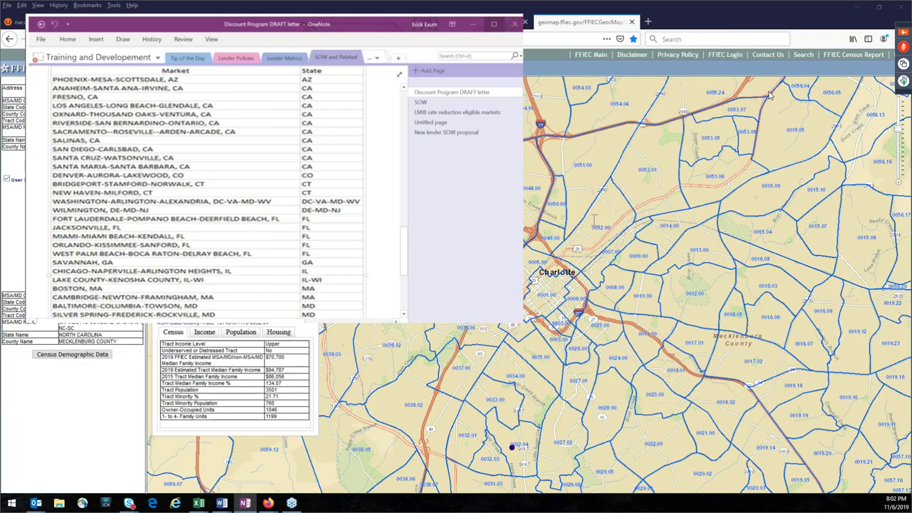
scroll(574, 277, "up", 1)
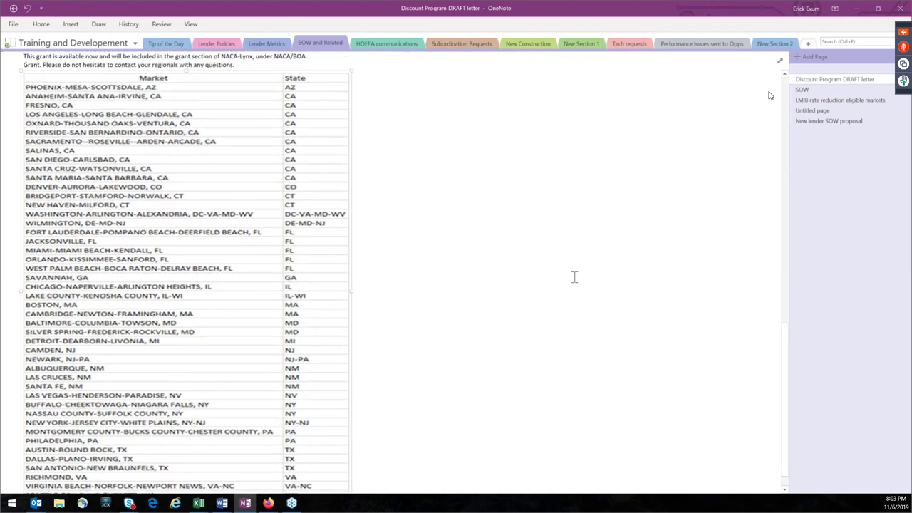
scroll(549, 276, "up", 1)
scroll(449, 322, "down", 3)
scroll(449, 322, "up", 3)
scroll(636, 299, "down", 3)
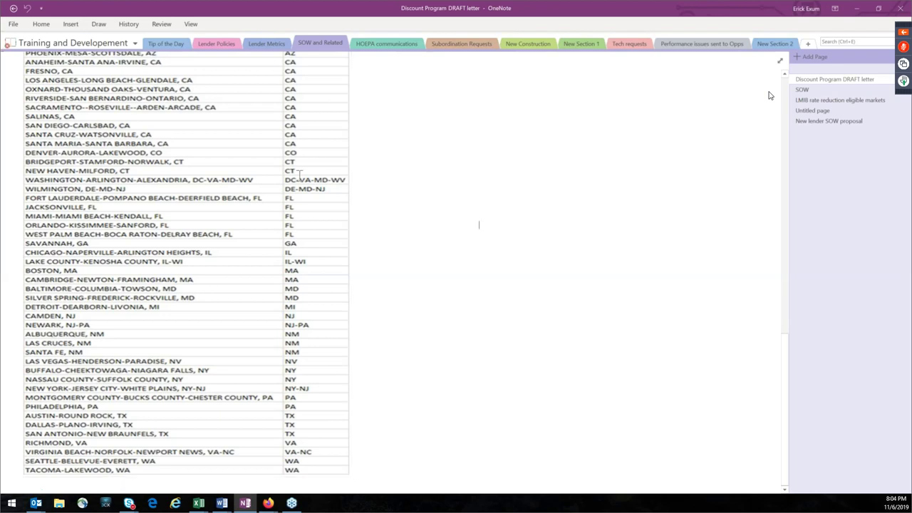
Step: Minimize OneNote to return to the Charlotte census tract map in Firefox
left_click(858, 8)
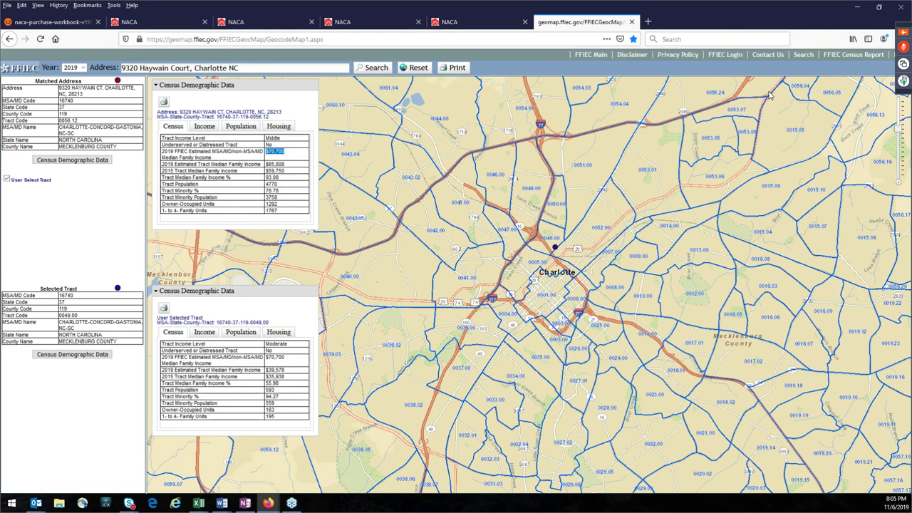
Step: Switch away from the FFIEC map showing tracts 0056.12 and 0049.00
key("alt+Tab")
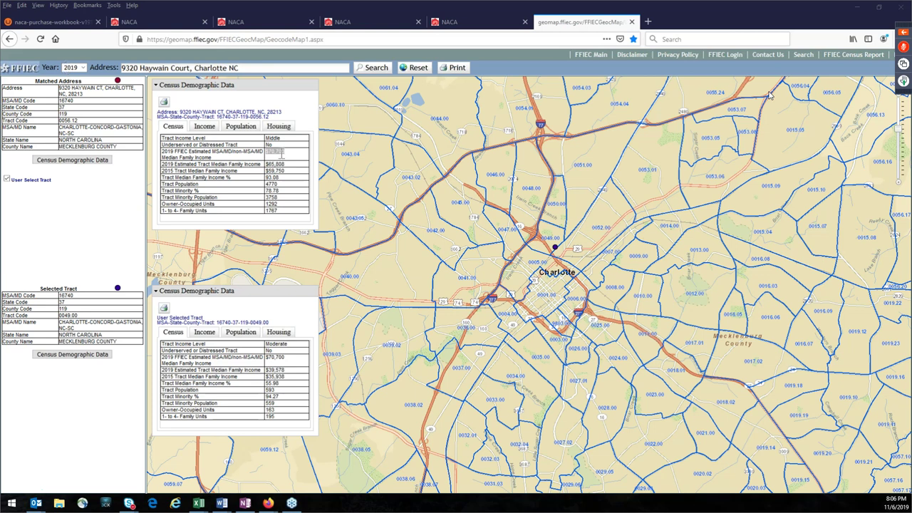
left_click(279, 153)
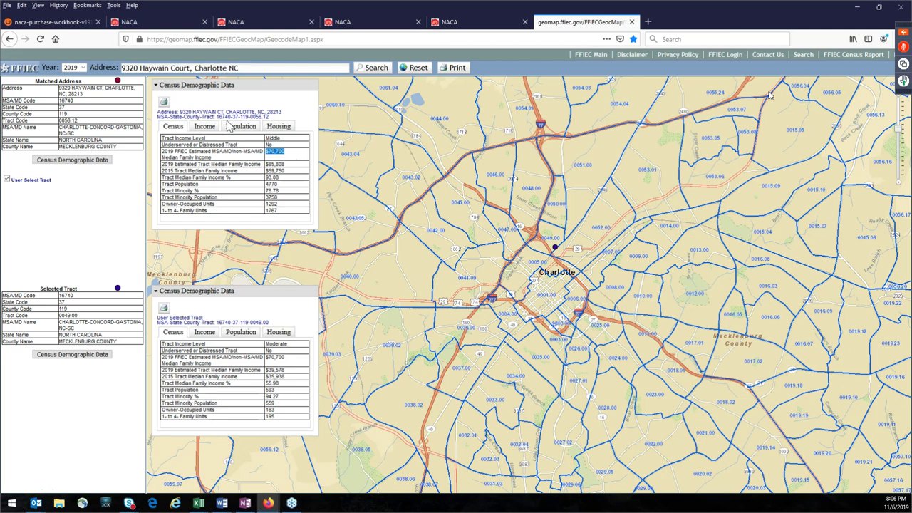
mouse_move(69, 127)
left_mouse_down()
mouse_move(76, 135)
mouse_move(61, 127)
left_mouse_up()
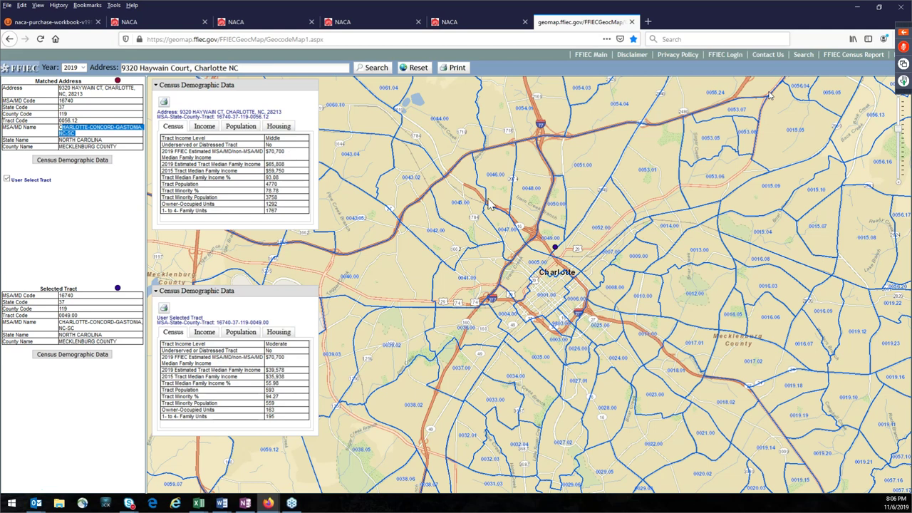
key("alt+Tab")
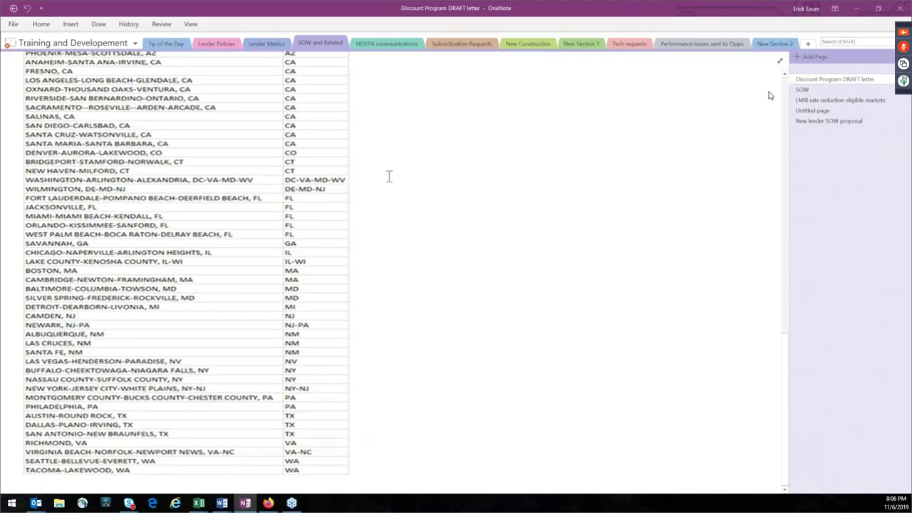
scroll(389, 214, "up", 2)
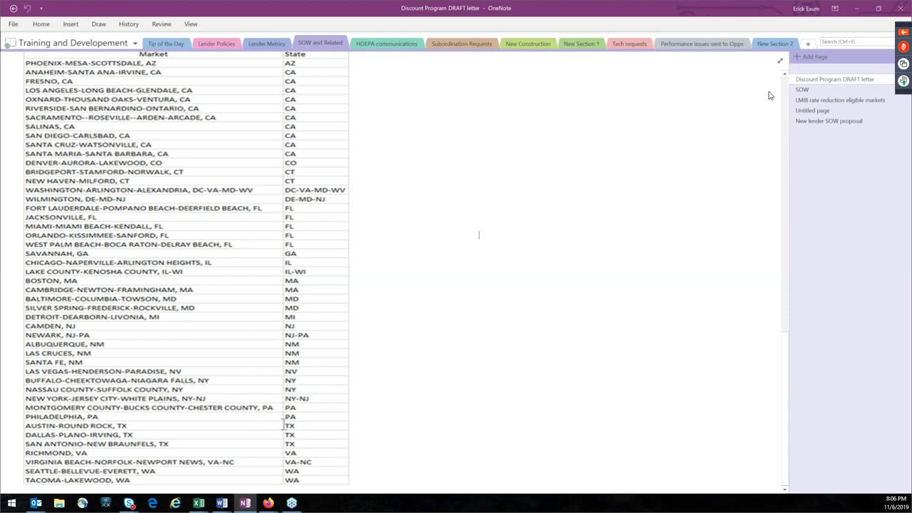
left_click_drag(326, 400, 19, 401)
left_click(356, 409)
left_click(857, 8)
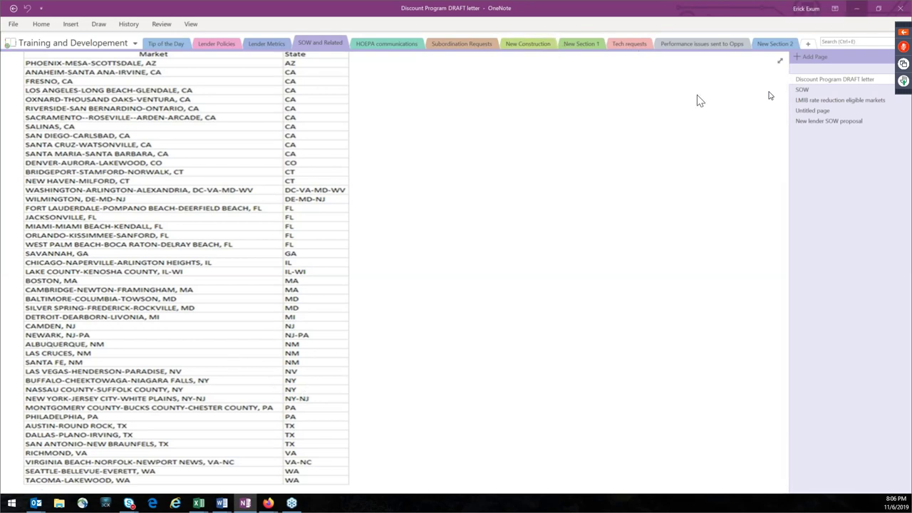
triple_click(235, 67)
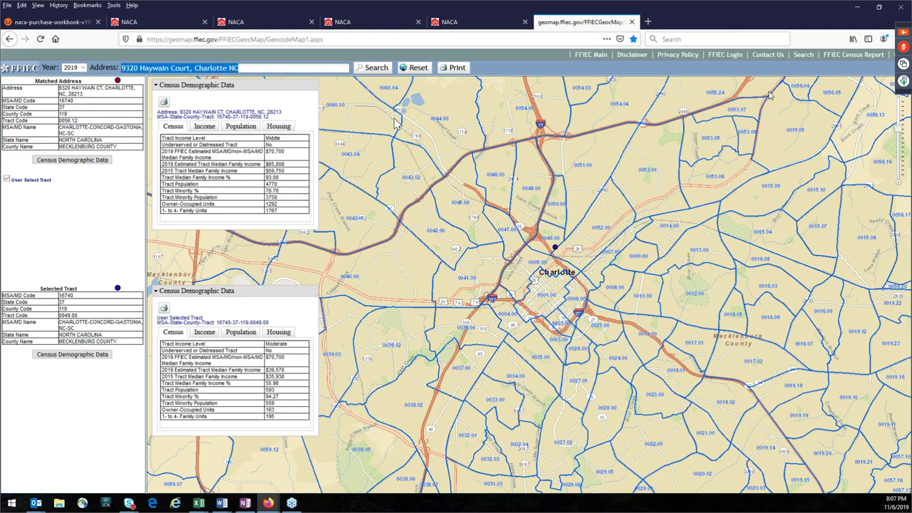
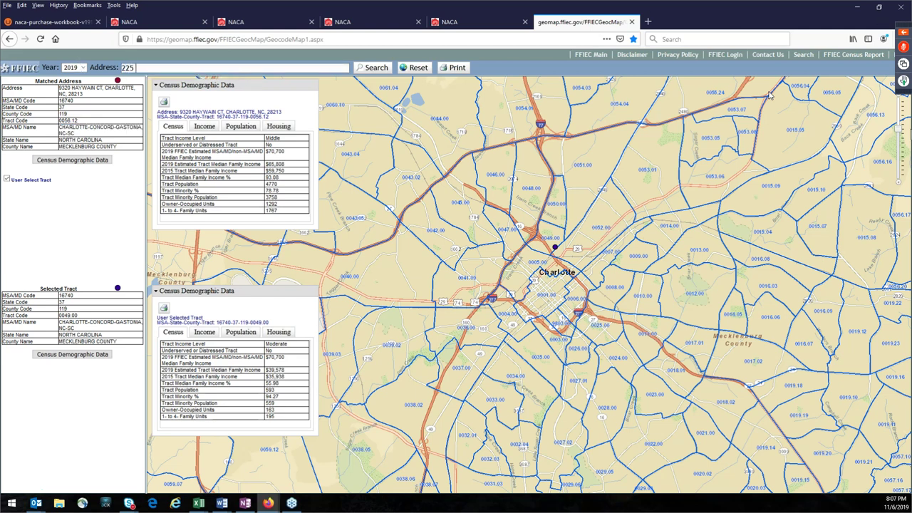
key("Return")
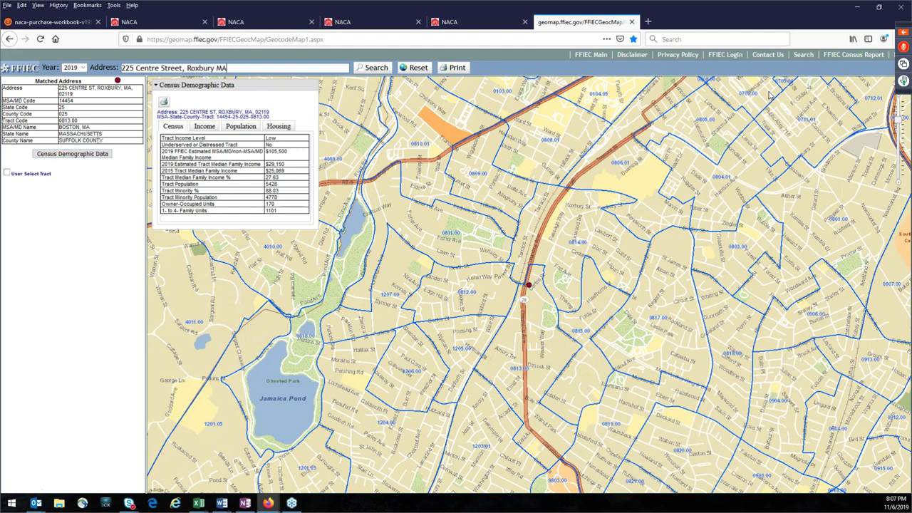
left_click_drag(81, 127, 54, 136)
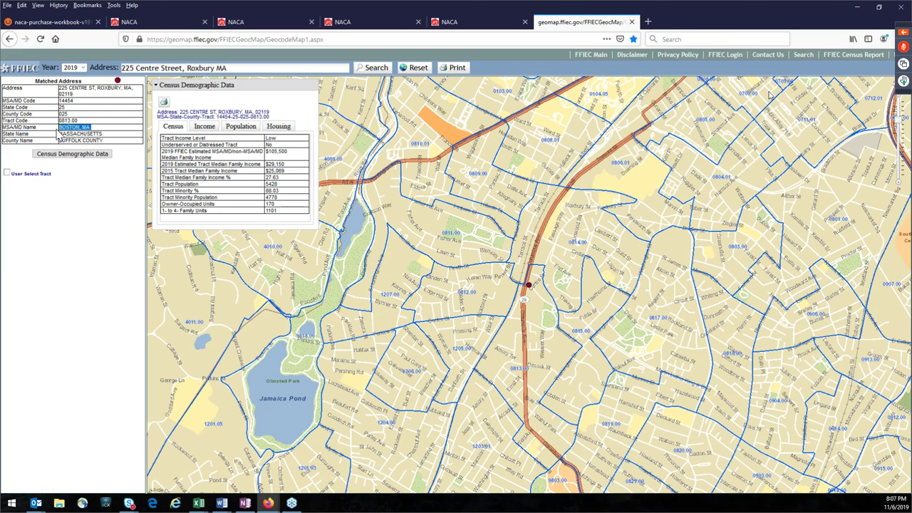
left_click(97, 157)
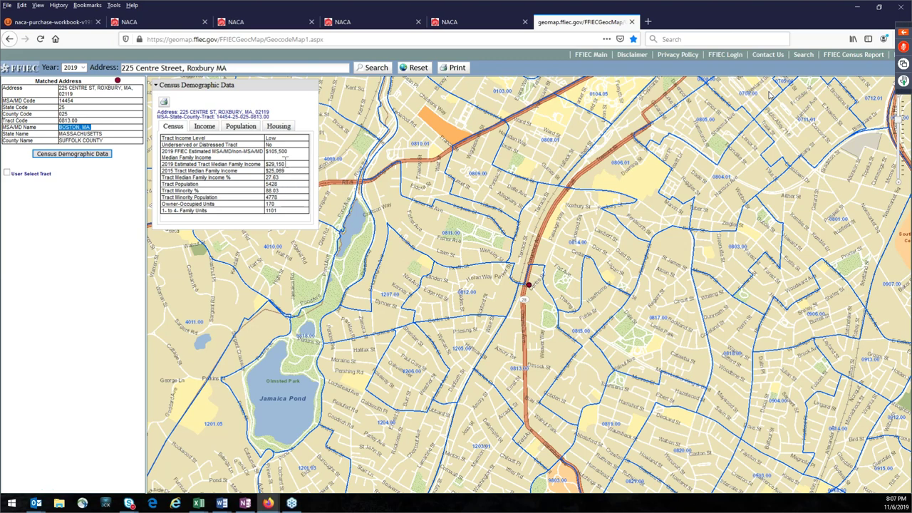
left_click_drag(288, 152, 267, 151)
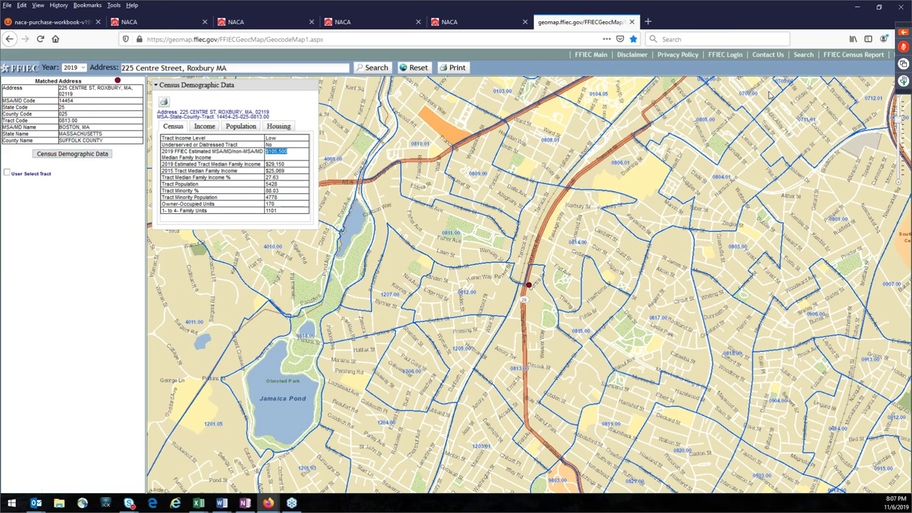
key("alt+Tab")
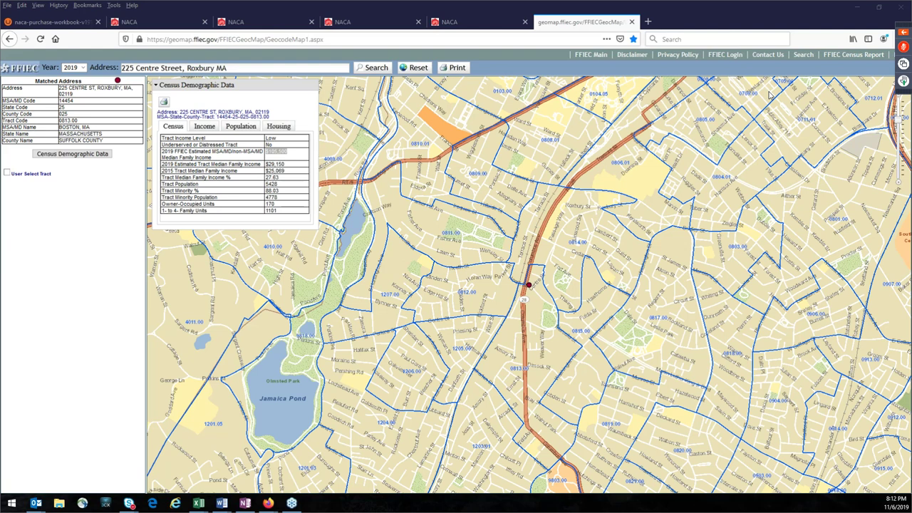
Step: Open naca.com in a new Firefox tab and go to the Web-File Login page
left_click(650, 24)
left_click(650, 23)
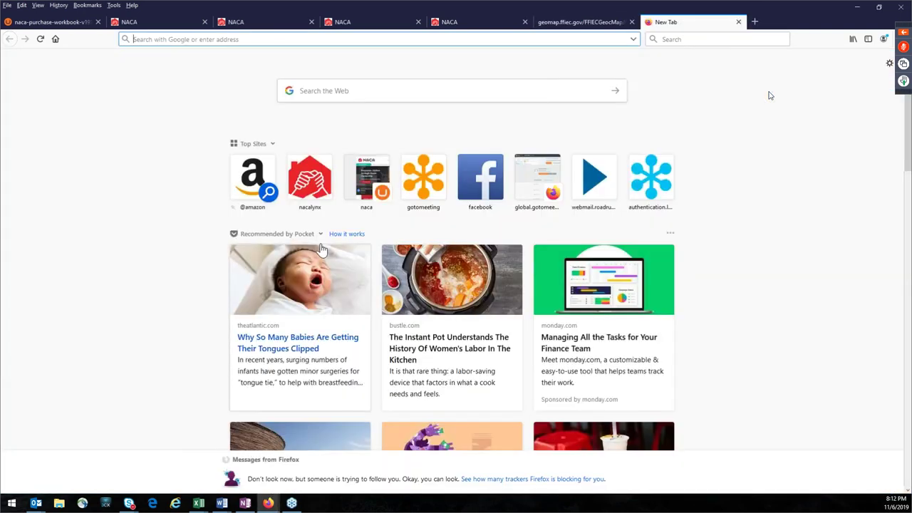
left_click(375, 178)
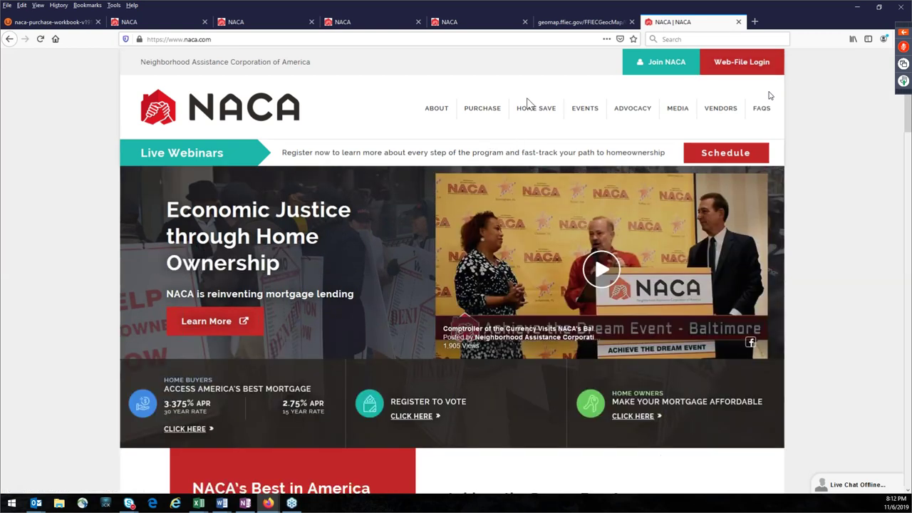
mouse_move(500, 125)
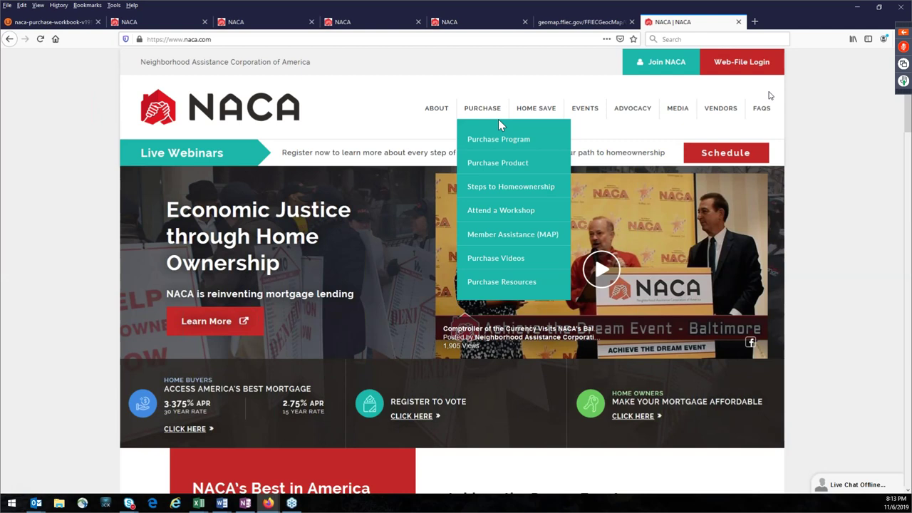
left_click(741, 64)
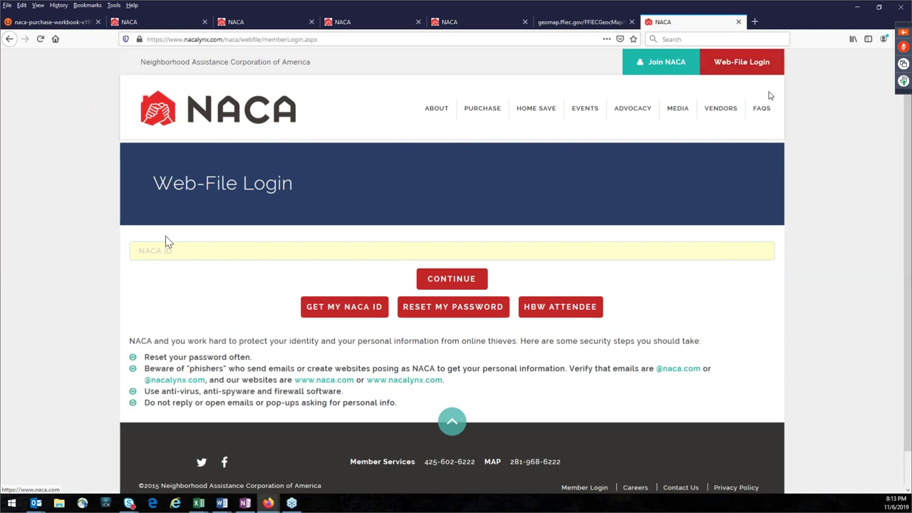
Step: Sign in to Web-File by entering the member's NACA ID, then the account password
left_click(277, 248)
type("0")
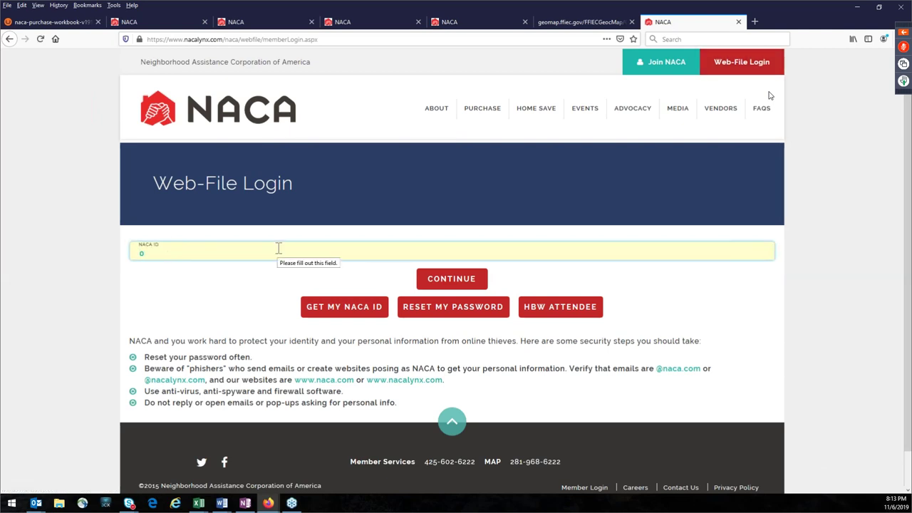
left_click(431, 283)
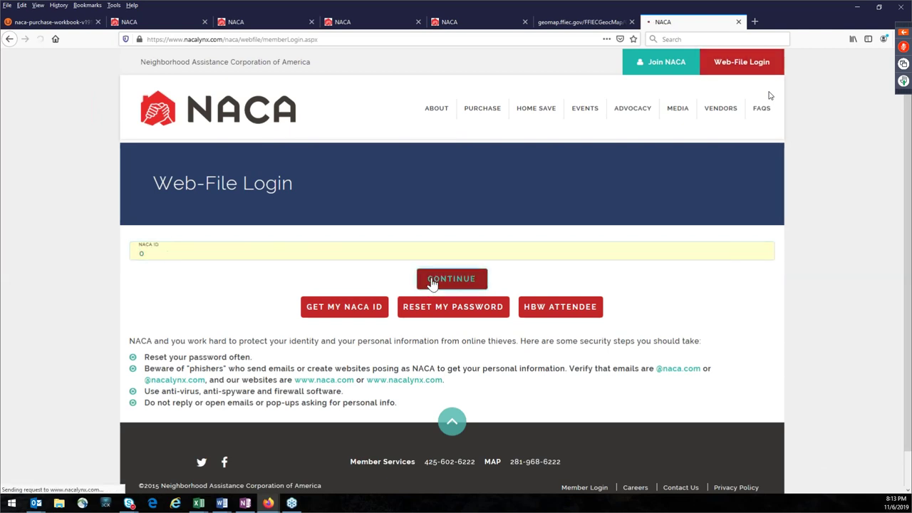
left_click(220, 254)
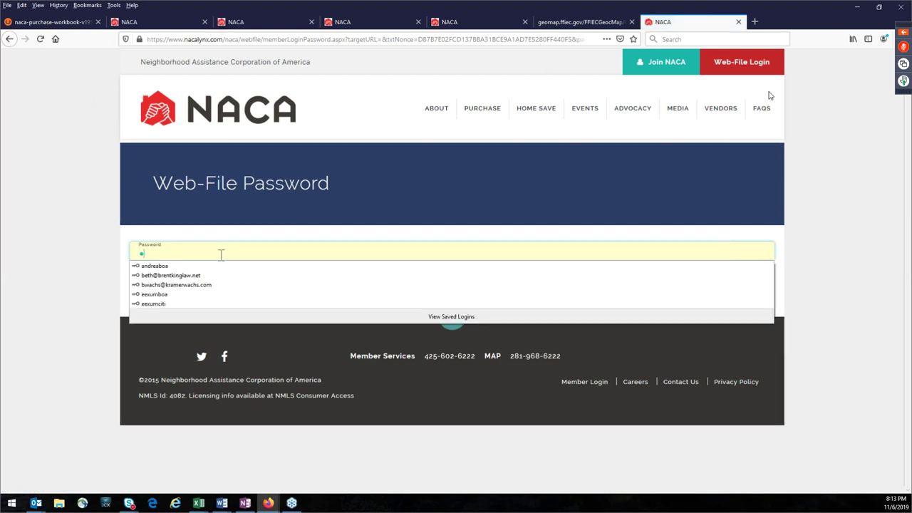
key("Return")
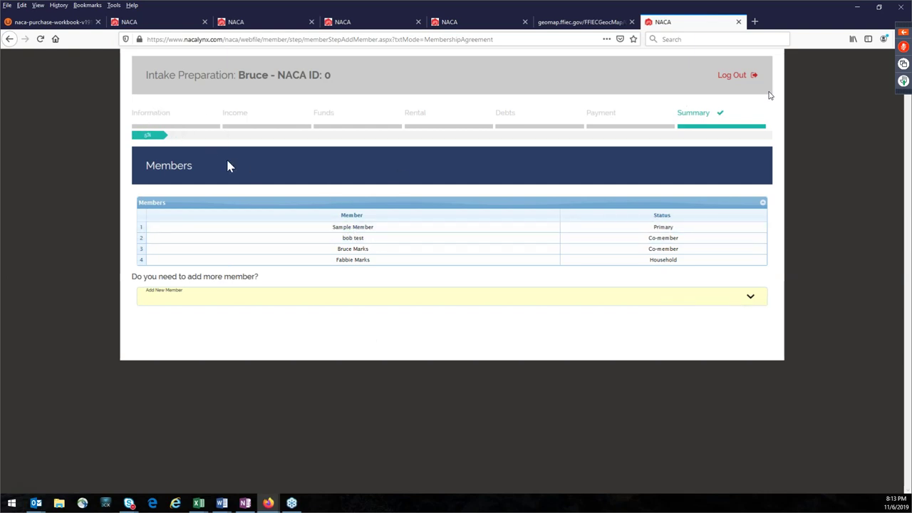
Step: Answer No to adding another member and save the Members step
left_click(366, 264)
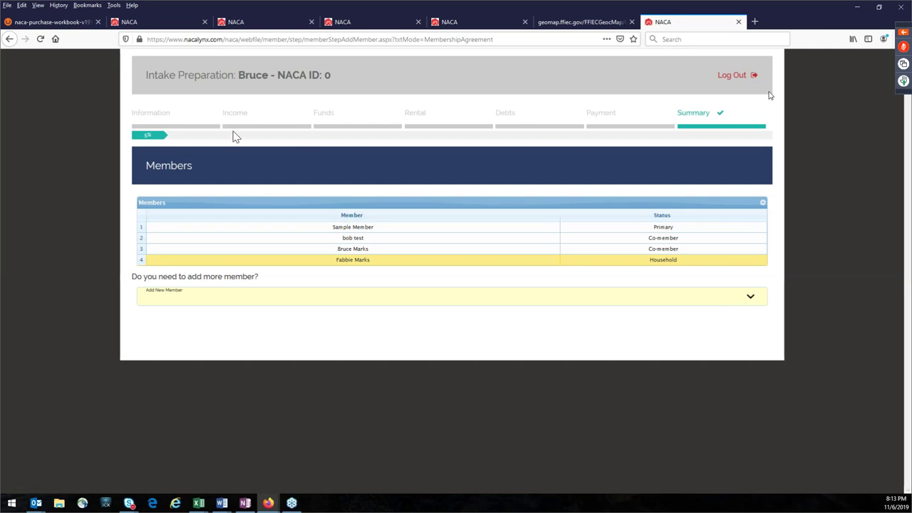
left_click(708, 138)
double_click(617, 125)
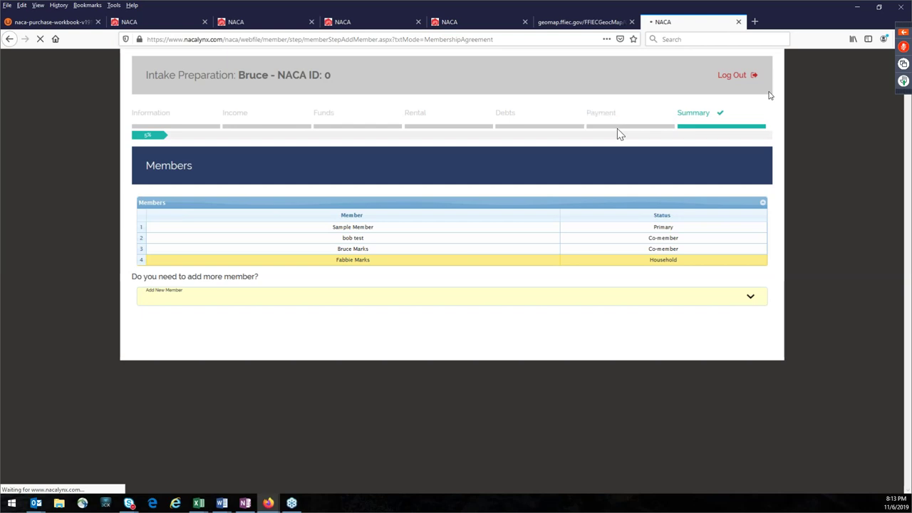
left_click(749, 302)
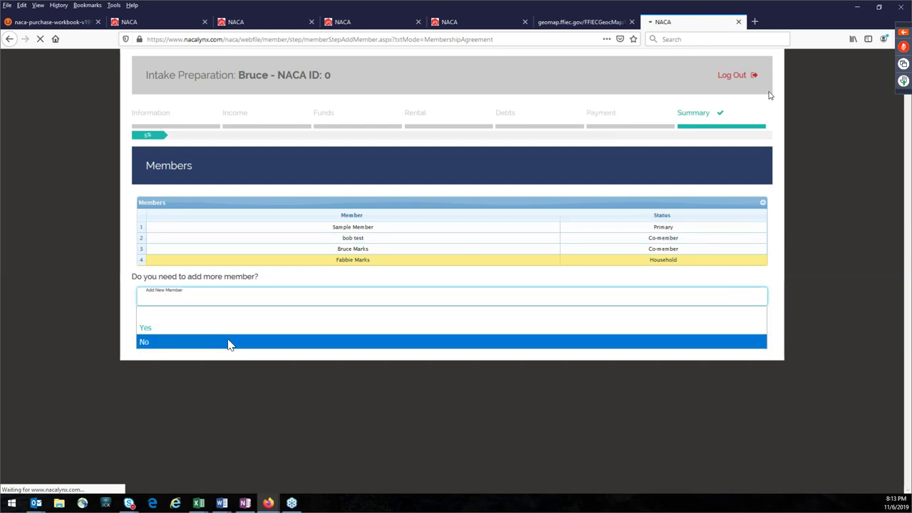
left_click(191, 344)
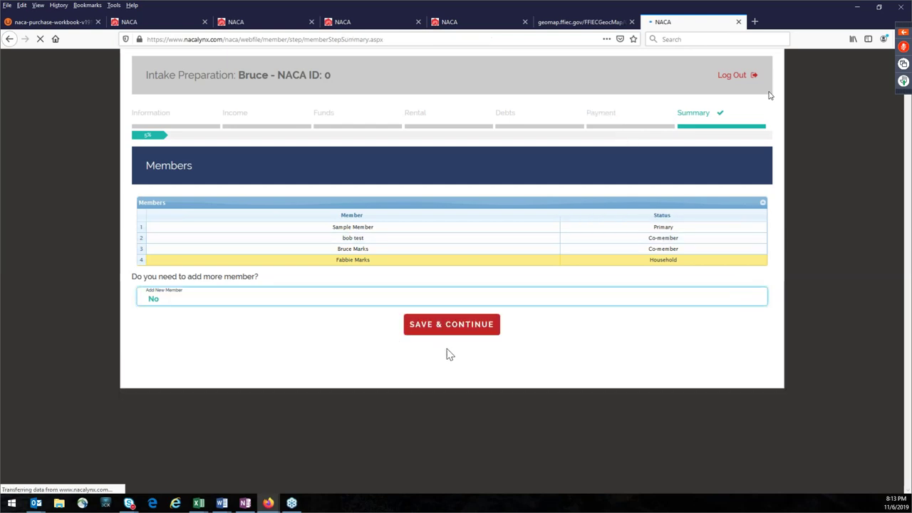
left_click(455, 326)
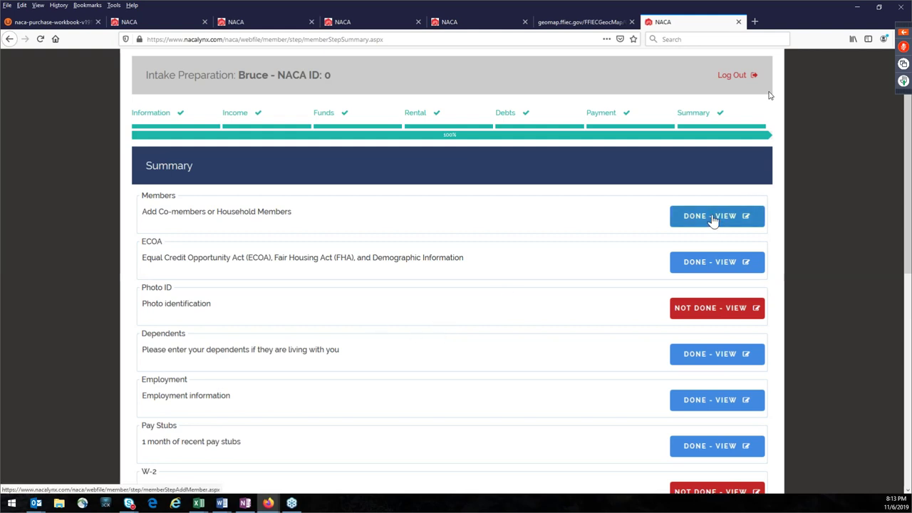
Step: Scroll through the Summary's done and not-done sections, then open the unfinished Debts section
scroll(720, 299, "down", 5)
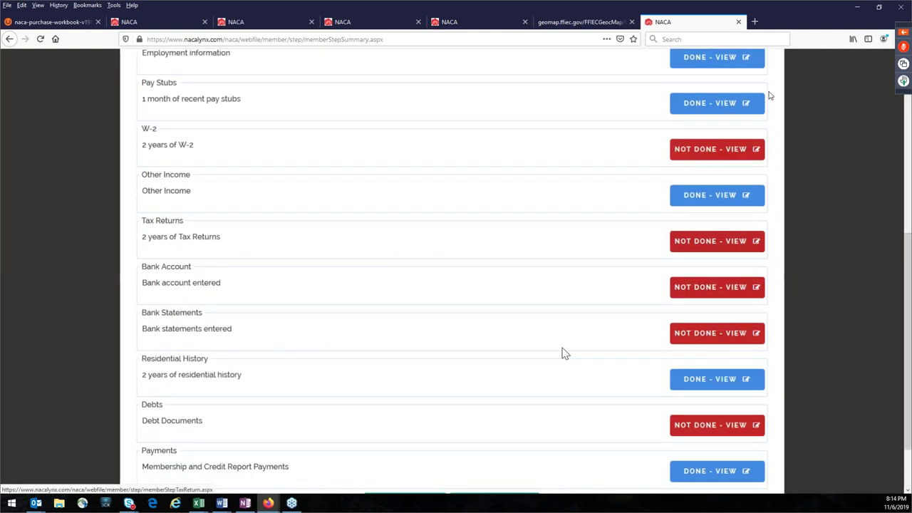
scroll(717, 354, "down", 2)
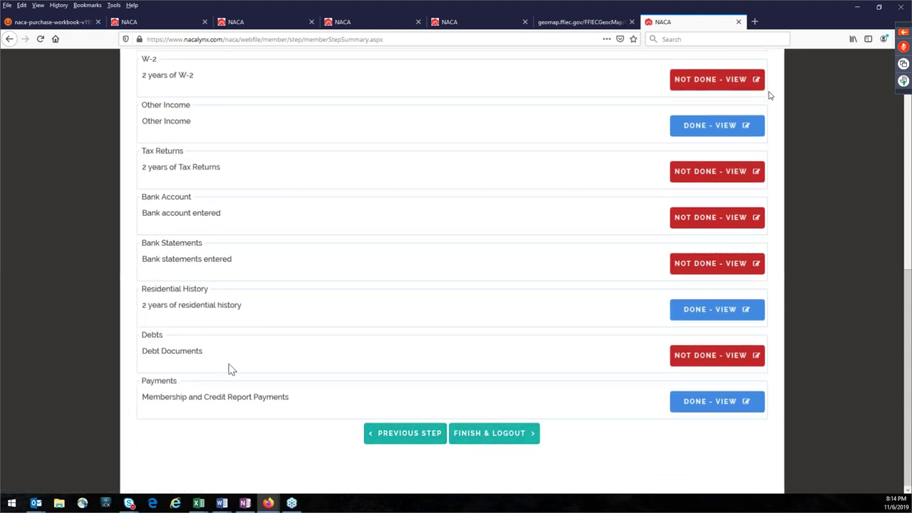
scroll(274, 360, "up", 2)
scroll(275, 360, "up", 1)
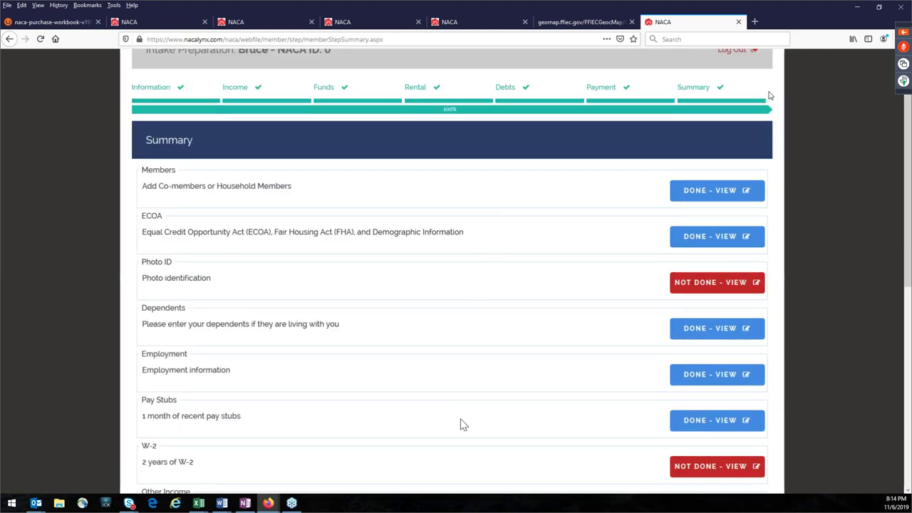
scroll(461, 425, "up", 1)
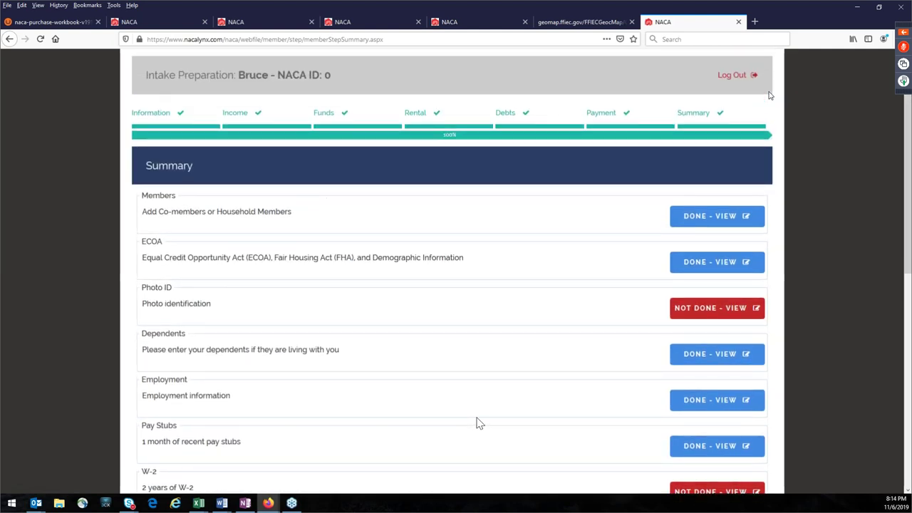
scroll(478, 423, "down", 5)
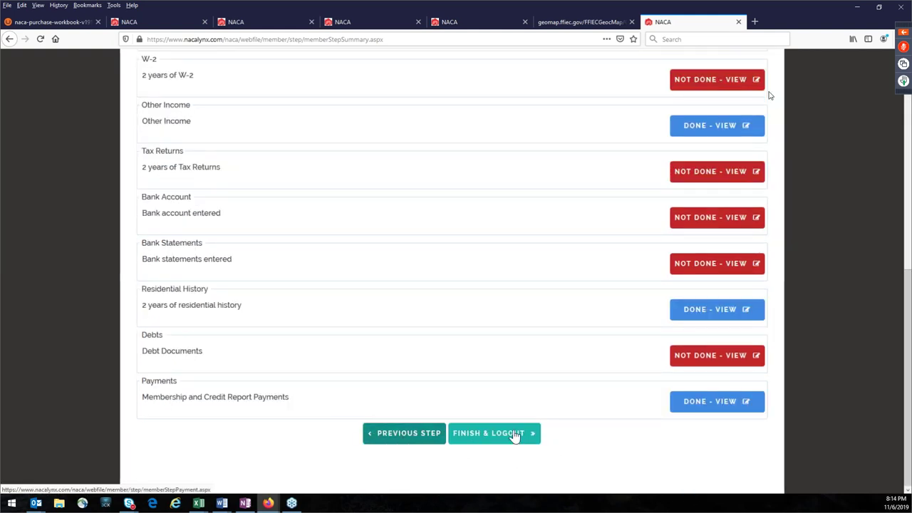
left_click(710, 360)
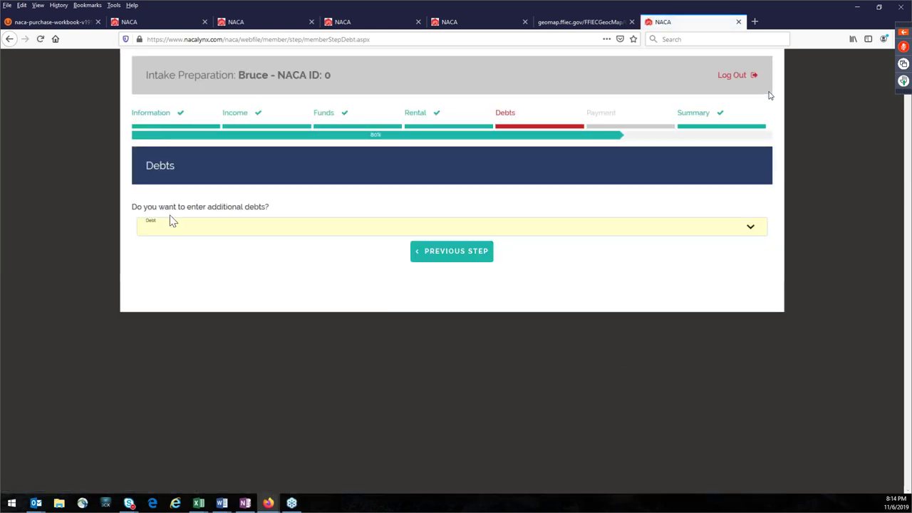
Step: Answer No to entering additional debts and save the Debts step
left_click(737, 228)
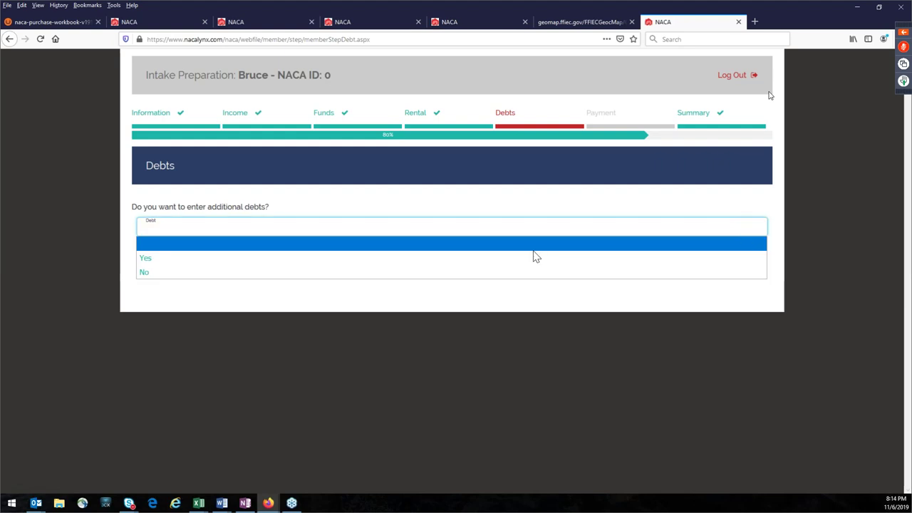
left_click(182, 272)
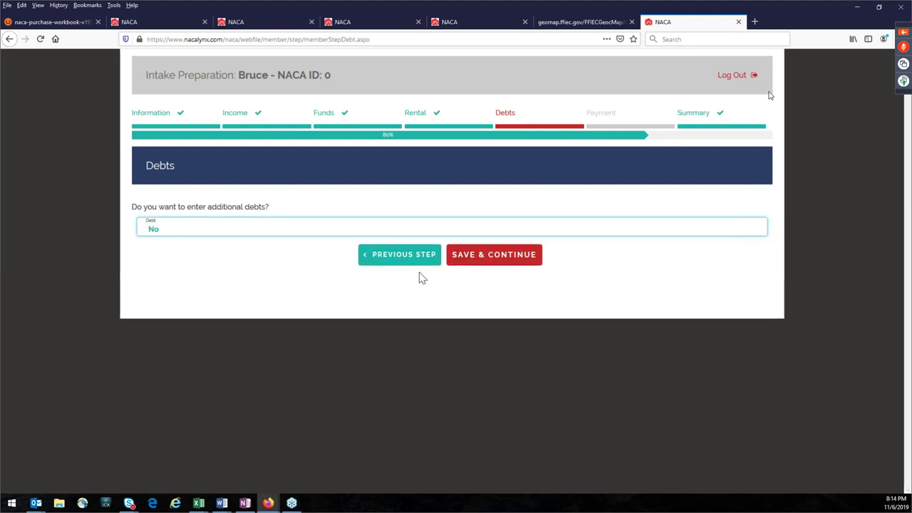
left_click(482, 261)
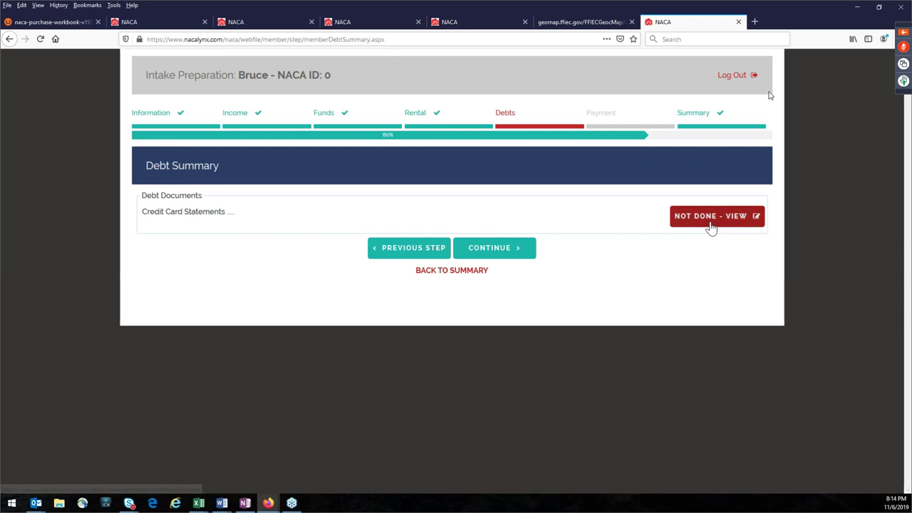
Step: Reopen Debts, answer No again, save, and continue to the Payments step
left_click(711, 221)
left_click(317, 229)
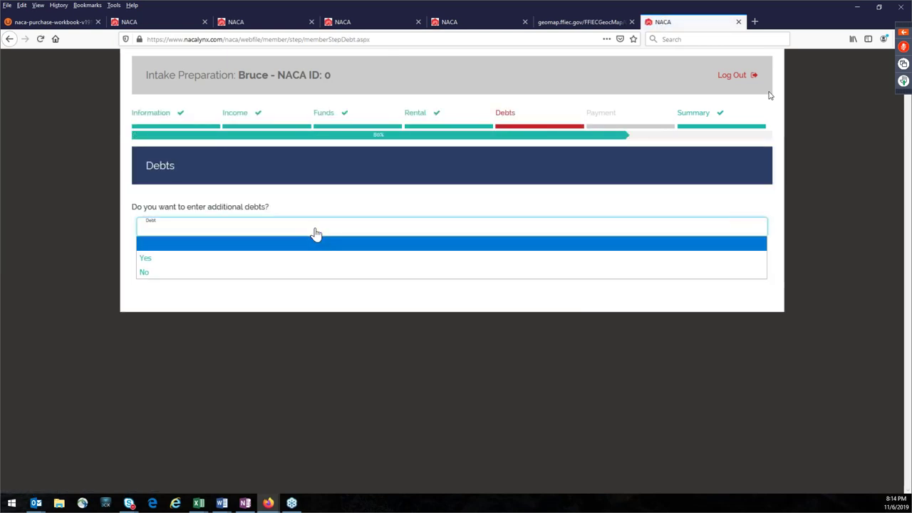
left_click(240, 273)
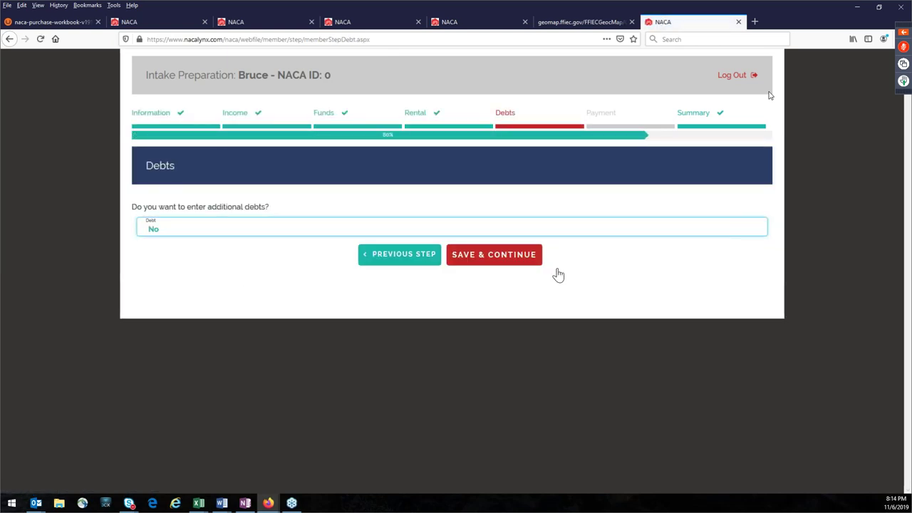
left_click(469, 263)
left_click(491, 257)
left_click(246, 274)
Step: Answer No to entering a NACA payment and save, bringing the intake Summary to 100%
left_click(210, 321)
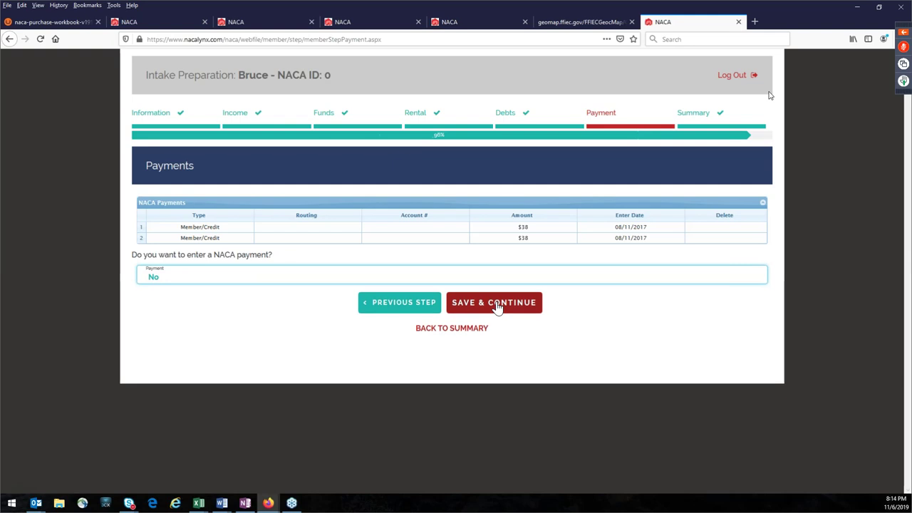
left_click(497, 307)
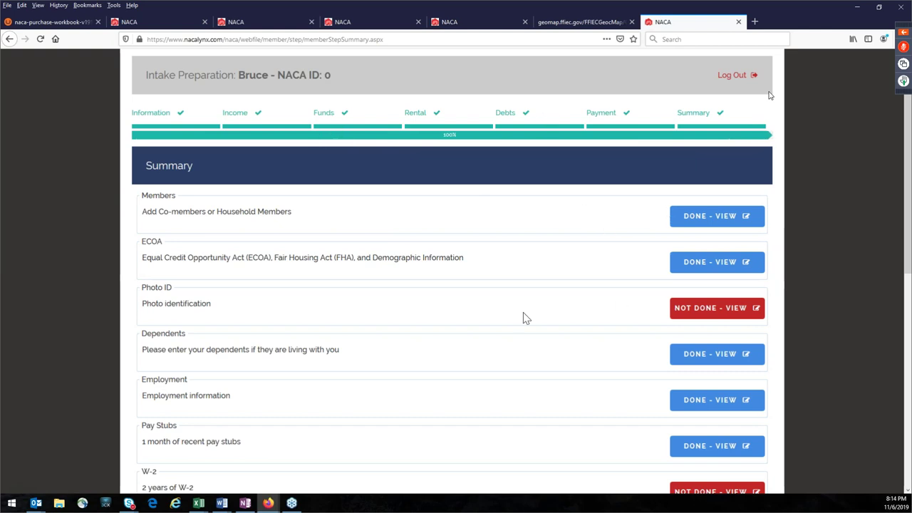
scroll(492, 314, "down", 6)
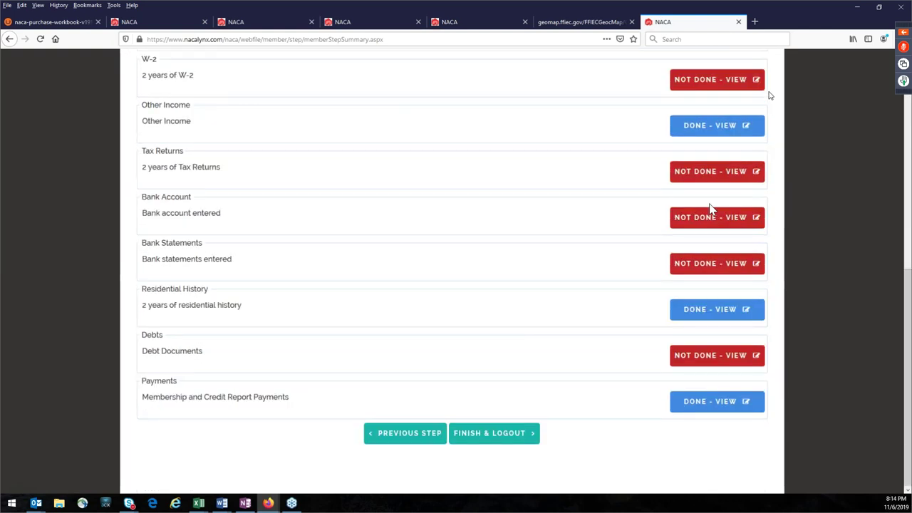
scroll(706, 227, "up", 6)
scroll(603, 243, "up", 1)
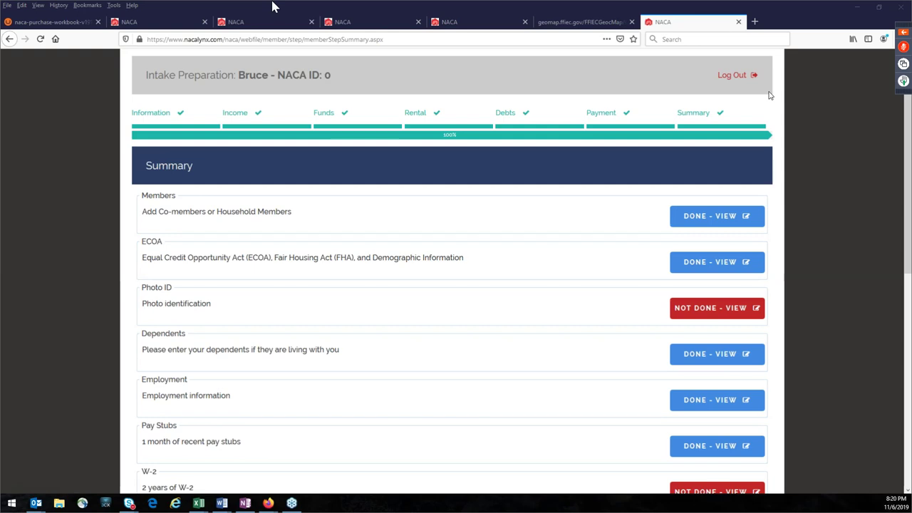
Step: On the FFIEC census map, pan west toward Chestnut Hill Reservoir and select a second census tract
left_click(457, 22)
left_click(557, 28)
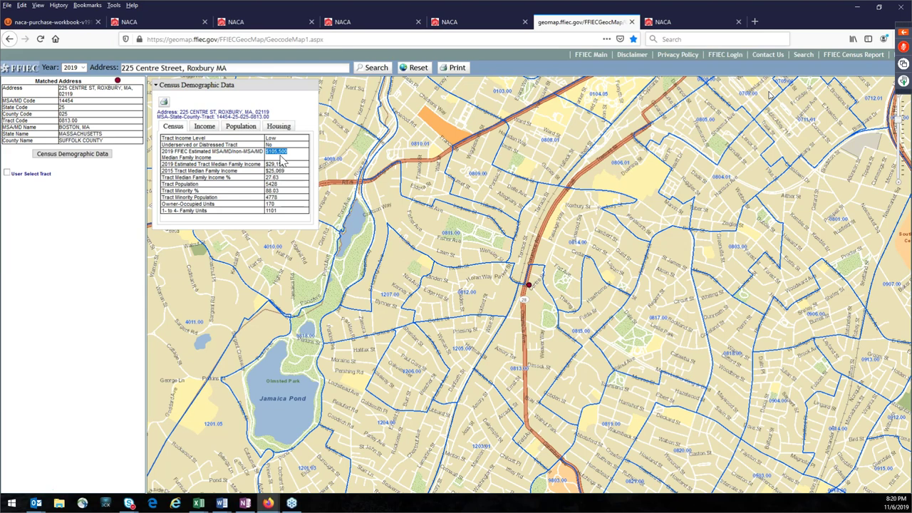
left_click_drag(392, 320, 706, 322)
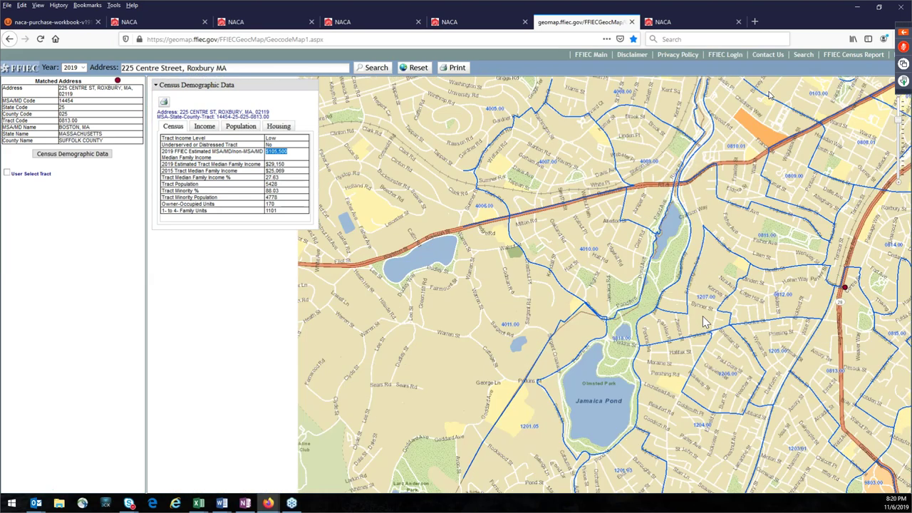
left_click_drag(201, 355, 607, 347)
left_click(216, 322)
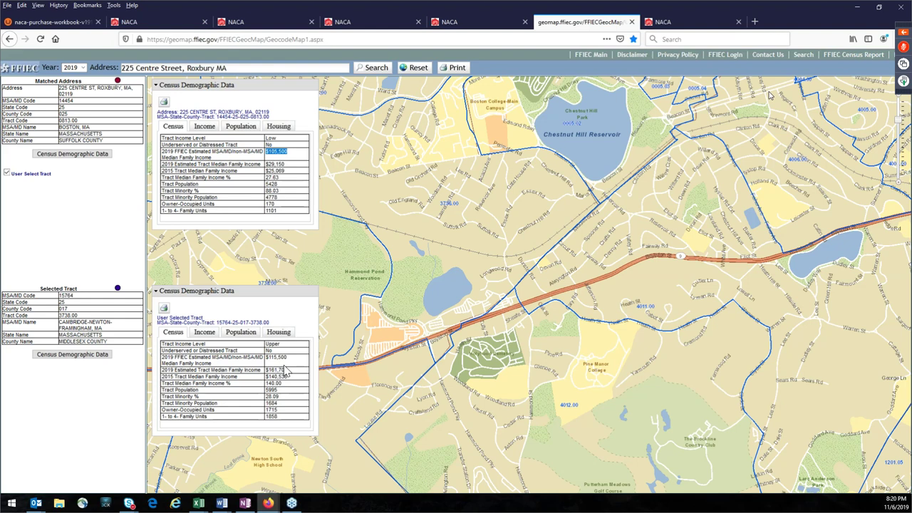
Step: Highlight the tract's $115,500 area median income, then its 140.00 Tract Median Family Income % row
left_click_drag(288, 357, 269, 363)
left_click(292, 390)
left_click_drag(290, 391, 165, 388)
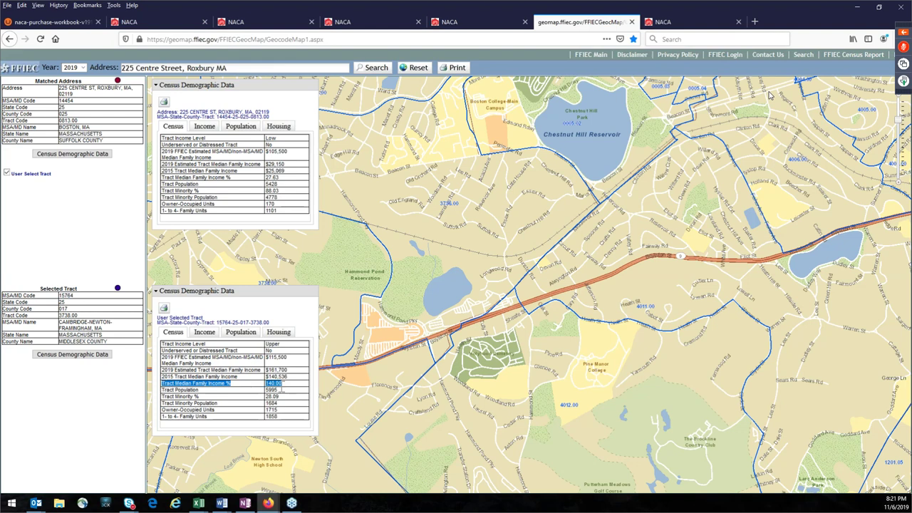
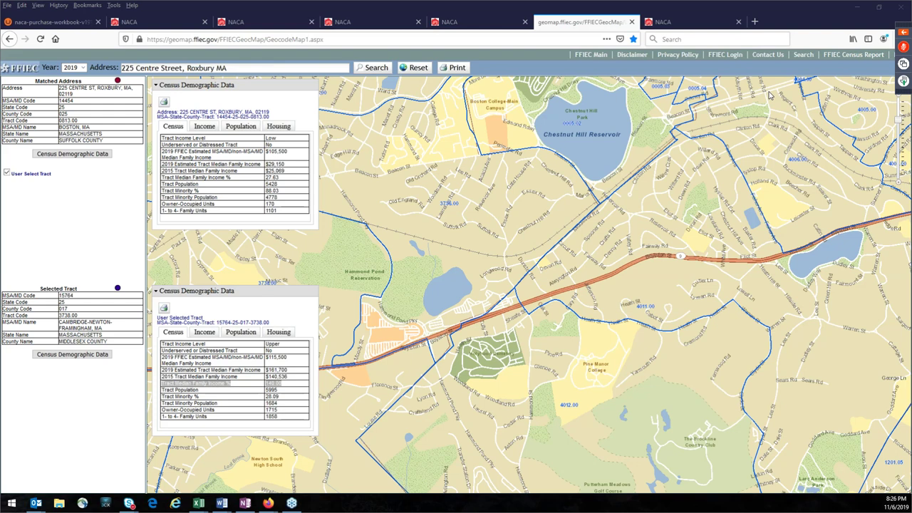
Step: Select neighboring tract 4011.00 in Norfolk County and pan the map toward the reservoir to show it
left_click(724, 263)
mouse_move(483, 220)
left_mouse_down()
mouse_move(479, 264)
mouse_move(510, 328)
left_mouse_up()
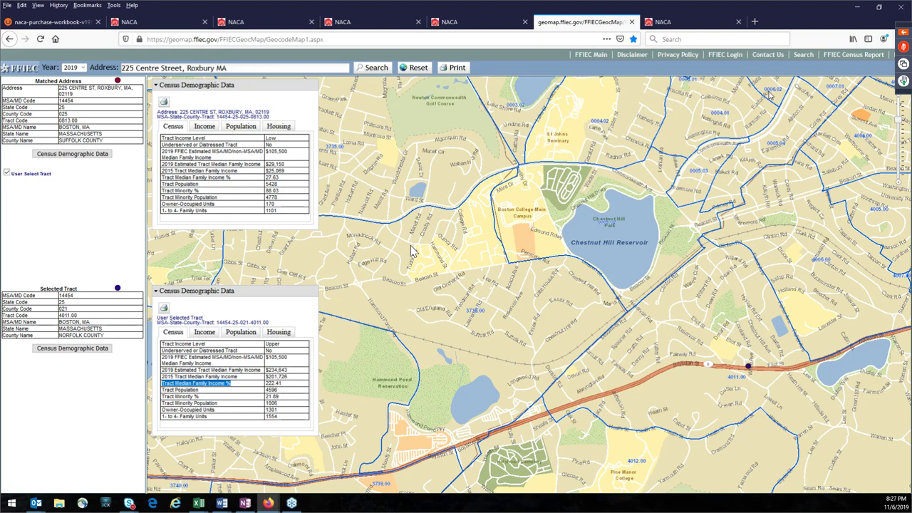
Step: Highlight the $105,500 Median Family Income figure in the upper Census Demographic Data table
left_click_drag(291, 161, 288, 160)
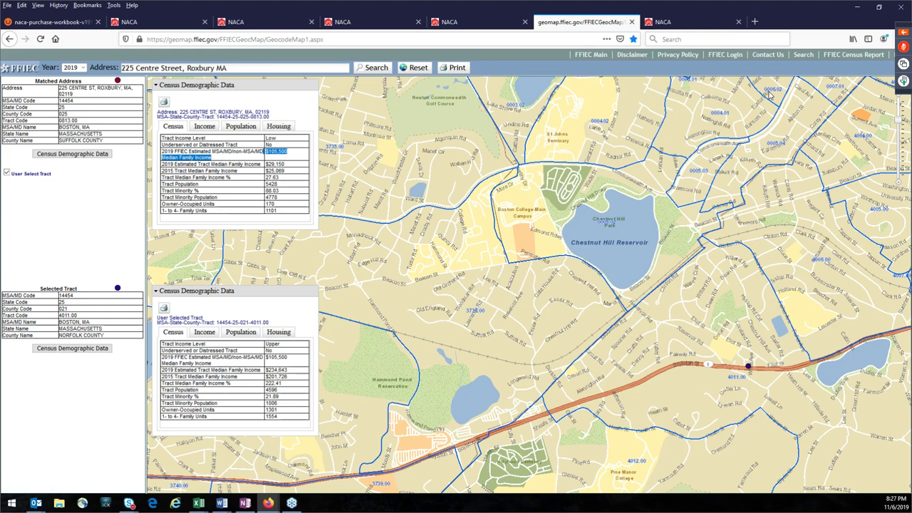
key("alt+Tab")
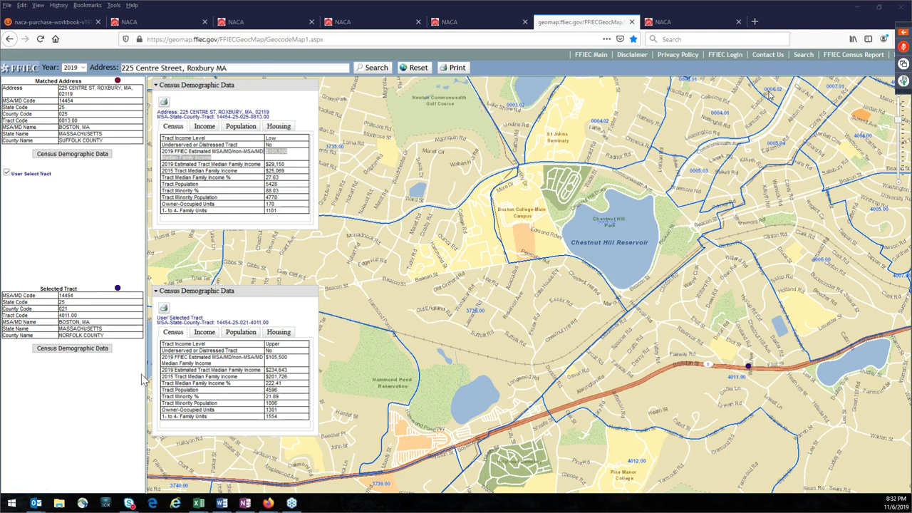
left_click(7, 175)
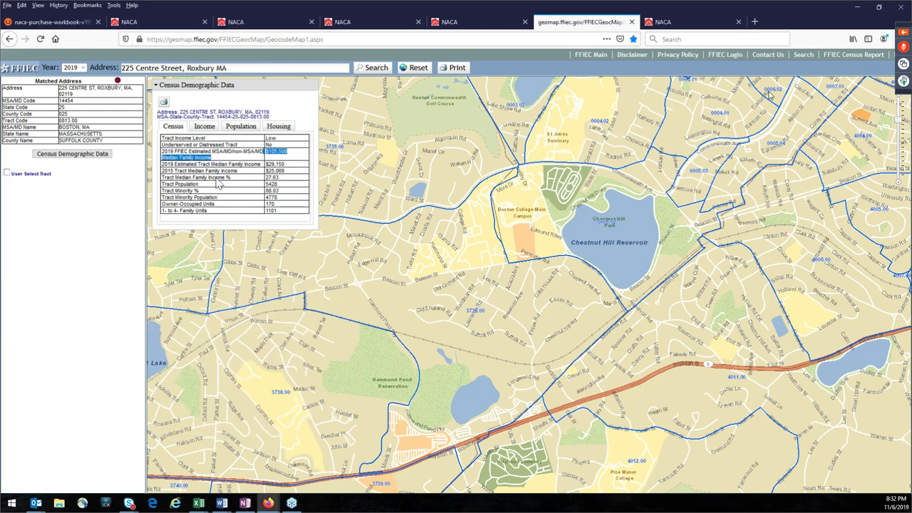
left_click(82, 104)
left_click_drag(69, 101, 26, 151)
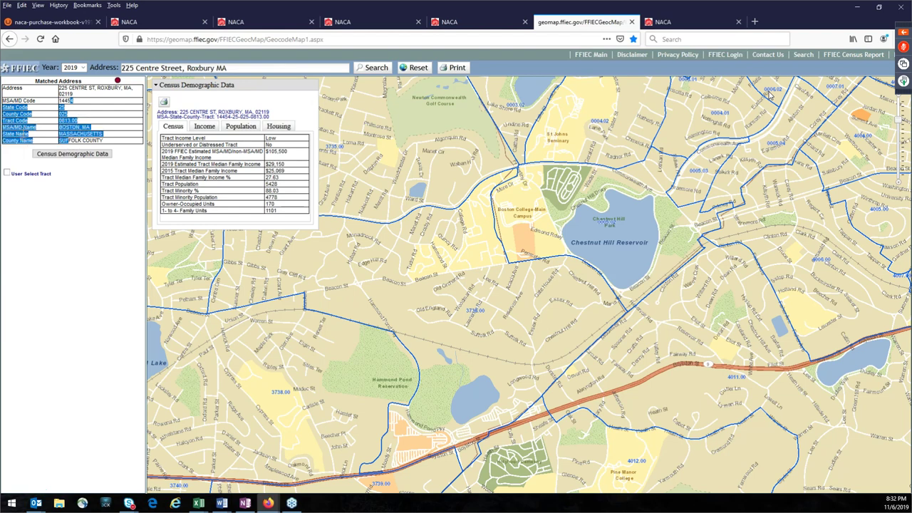
left_click(11, 164)
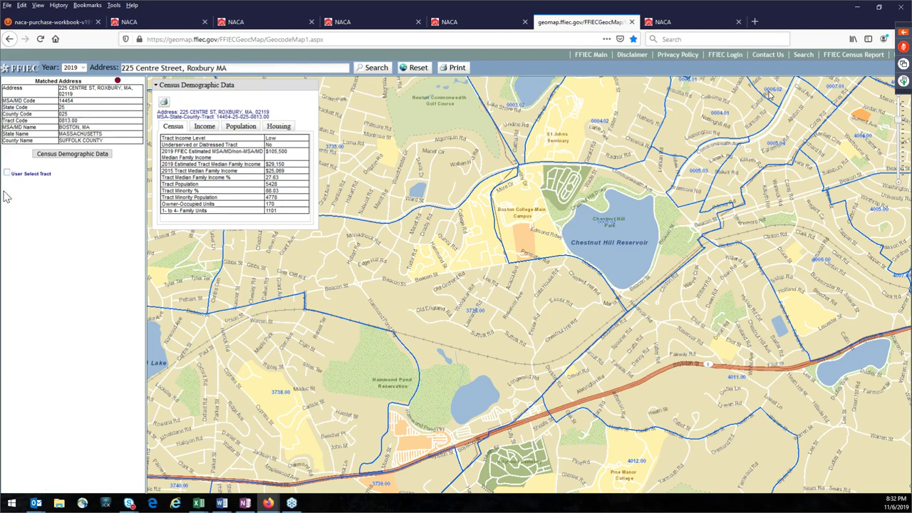
Step: Enable User Select Tract and compare tracts 3736.00, 3735.00 and 0004.02 in turn
left_click(7, 174)
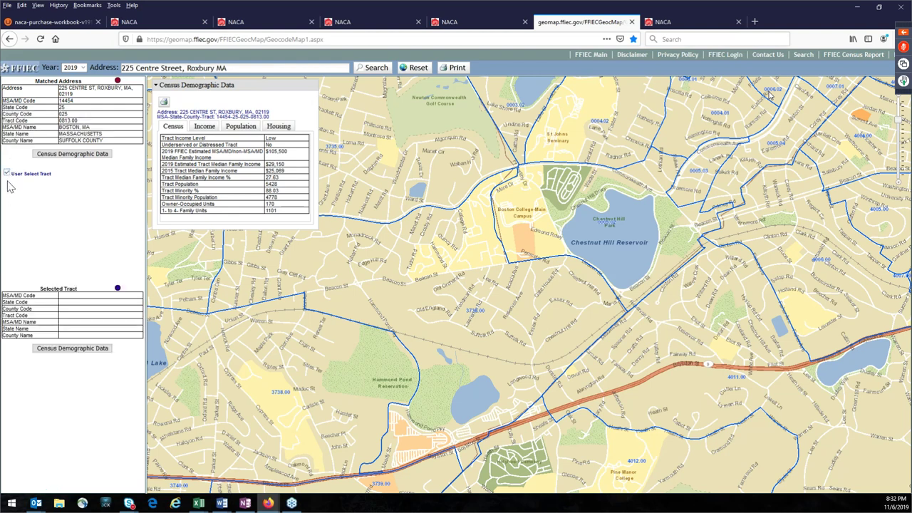
left_click(399, 293)
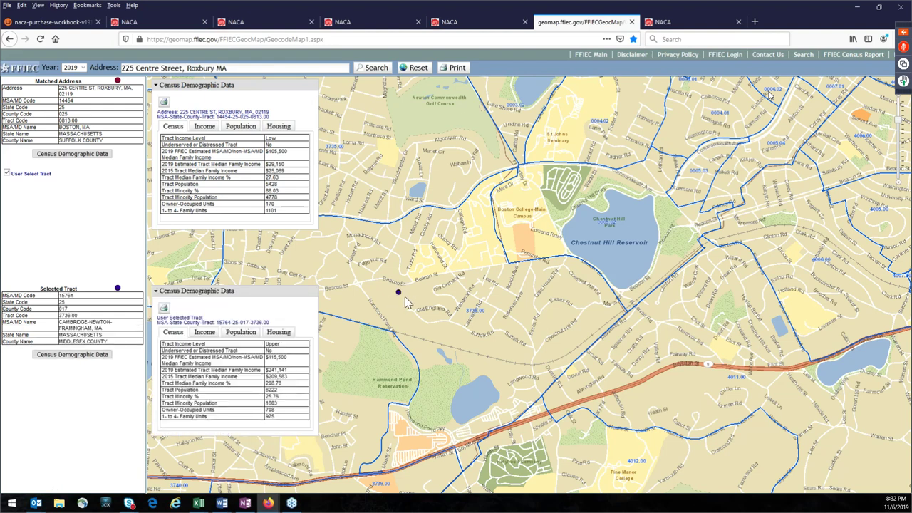
left_click(391, 154)
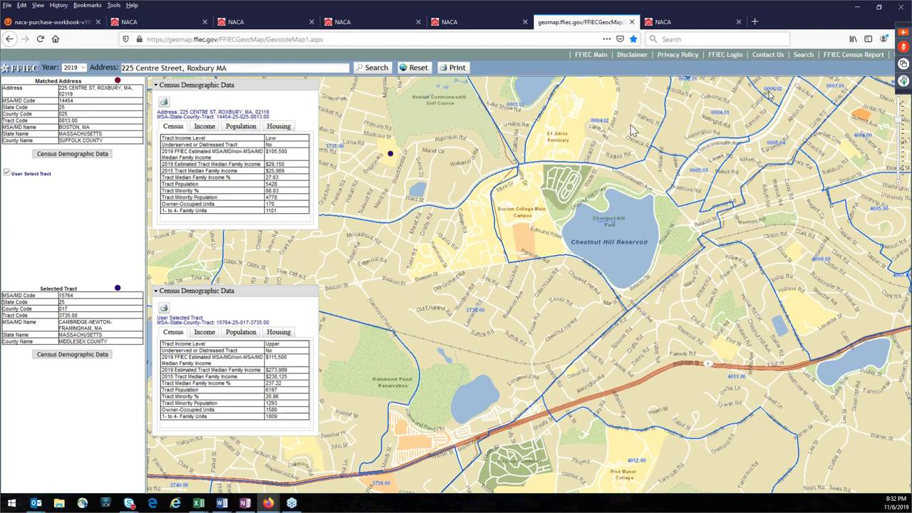
left_click(631, 126)
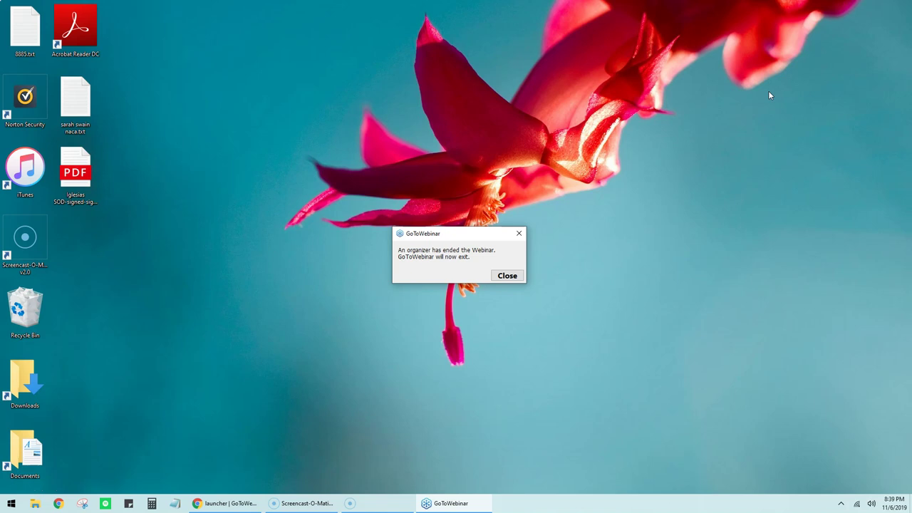
Step: Close out the session, leaving the notice that the organizer ended the webinar on screen
left_click(25, 492)
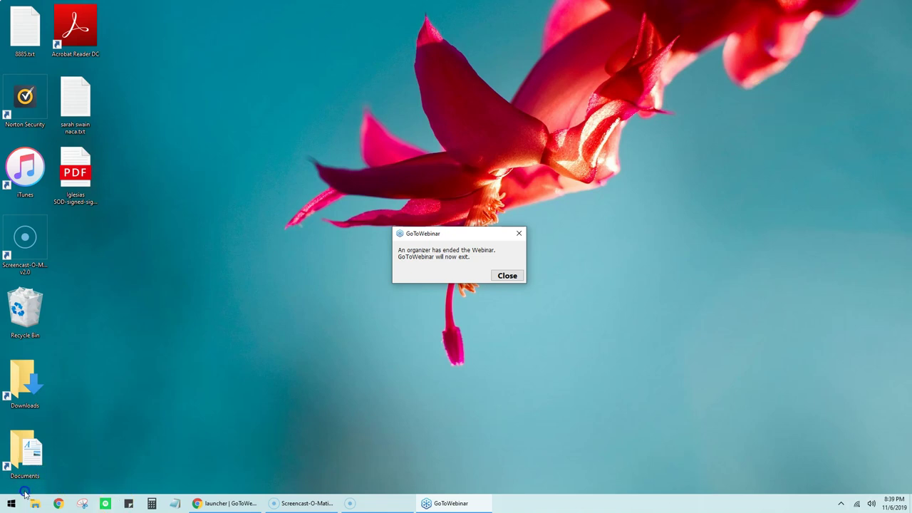